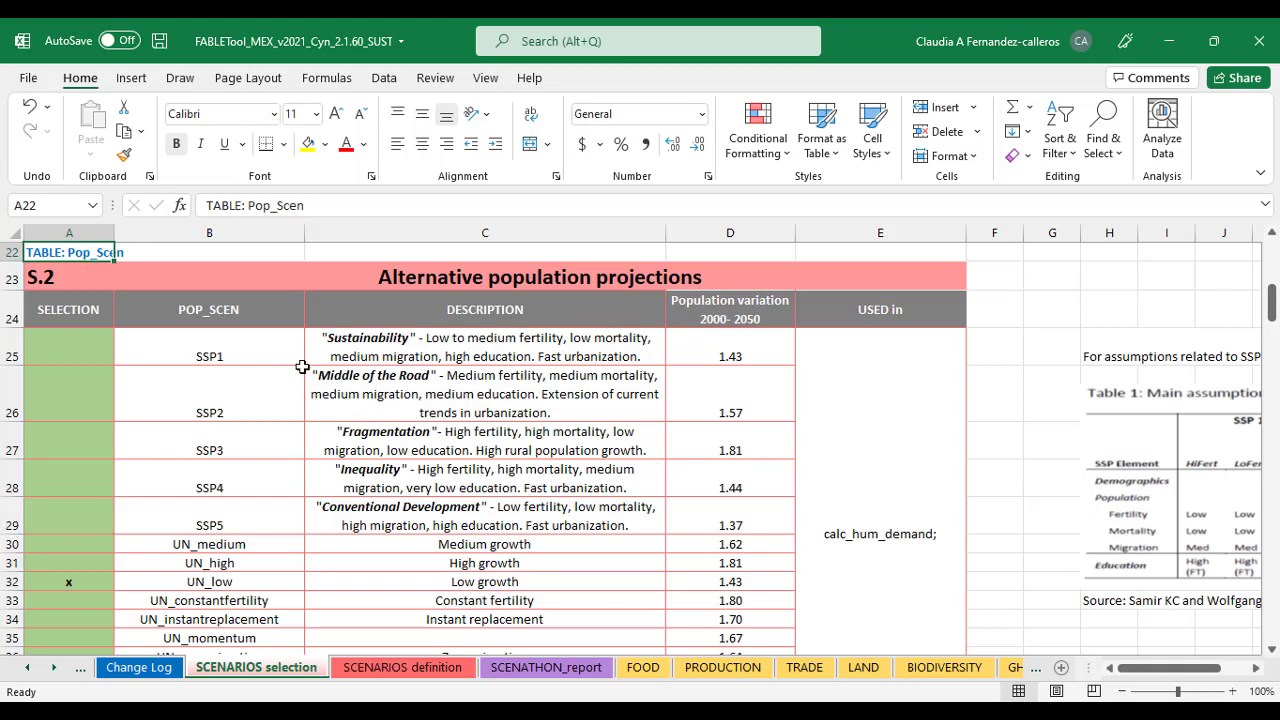
Review the SSP1 to SSP5 scenarios and the UN population scenarios in the Pop_Scen table by selecting each group
drag(283, 350, 271, 520)
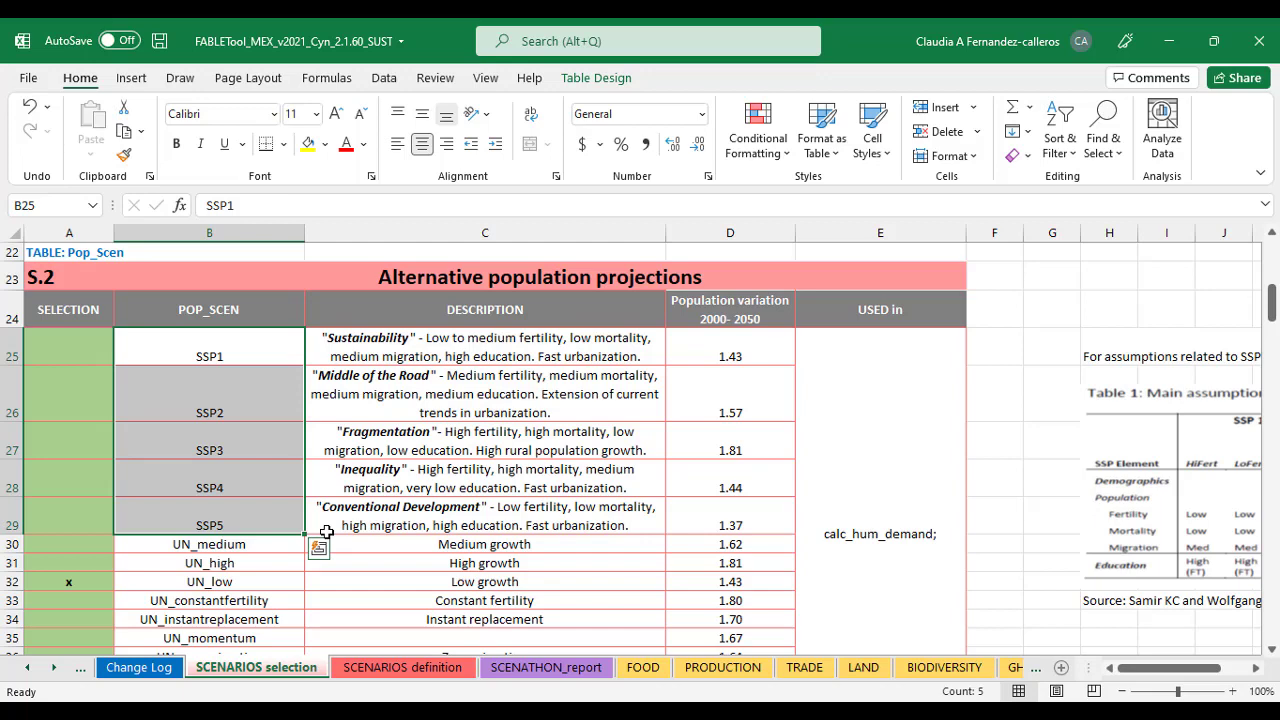
click(287, 544)
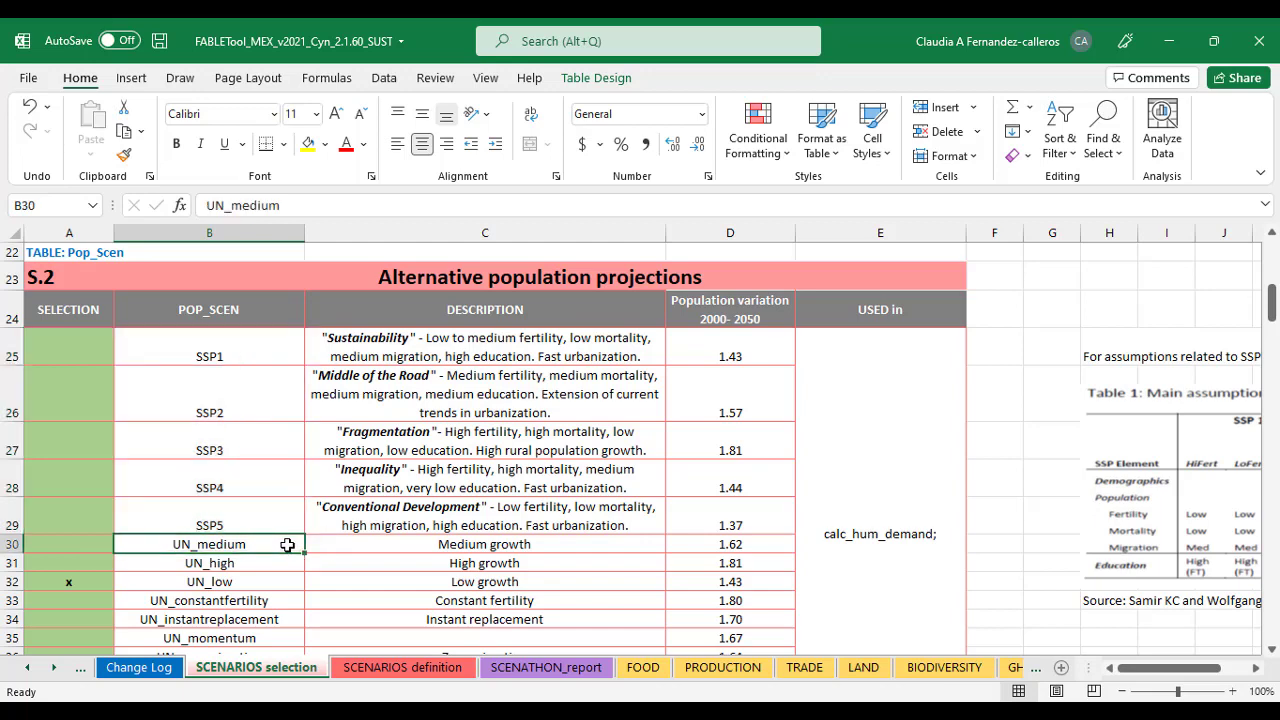
key(ctrl+shift+Down)
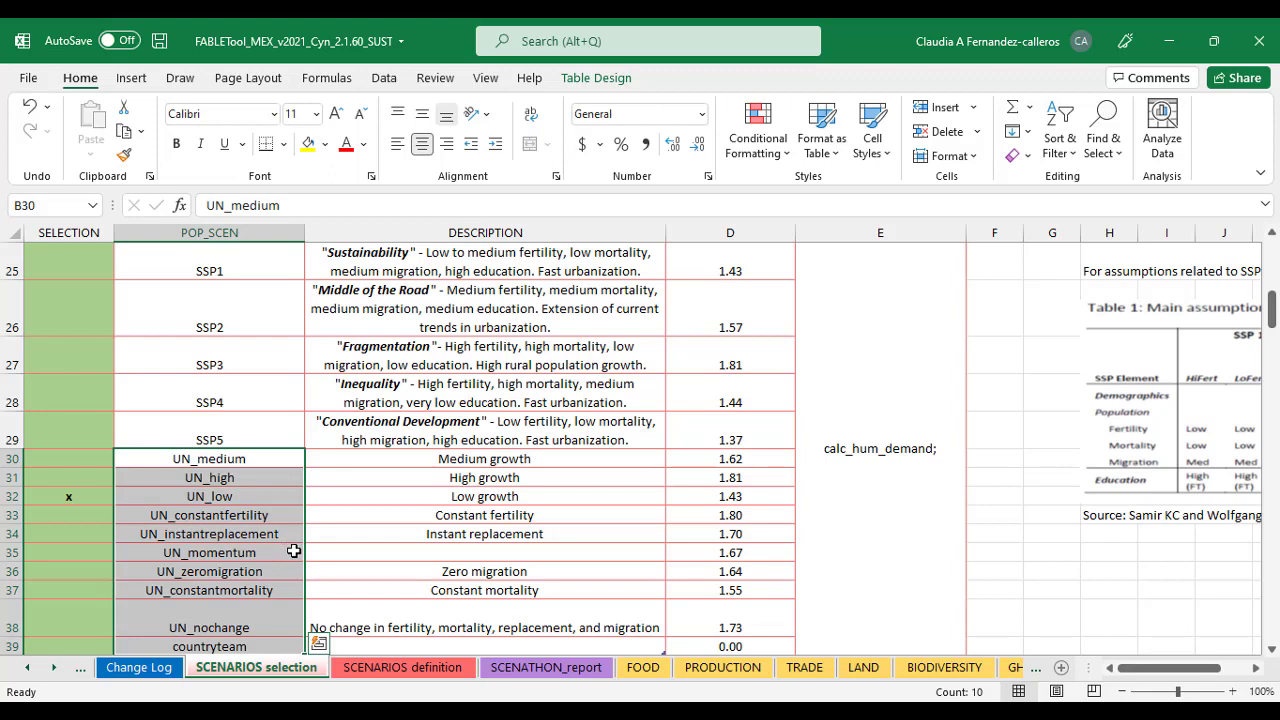
On the SCENARIOS definition sheet, examine the Total population column and the formula for SSP1 in 2015 in the S.1 and S.2 table
click(400, 667)
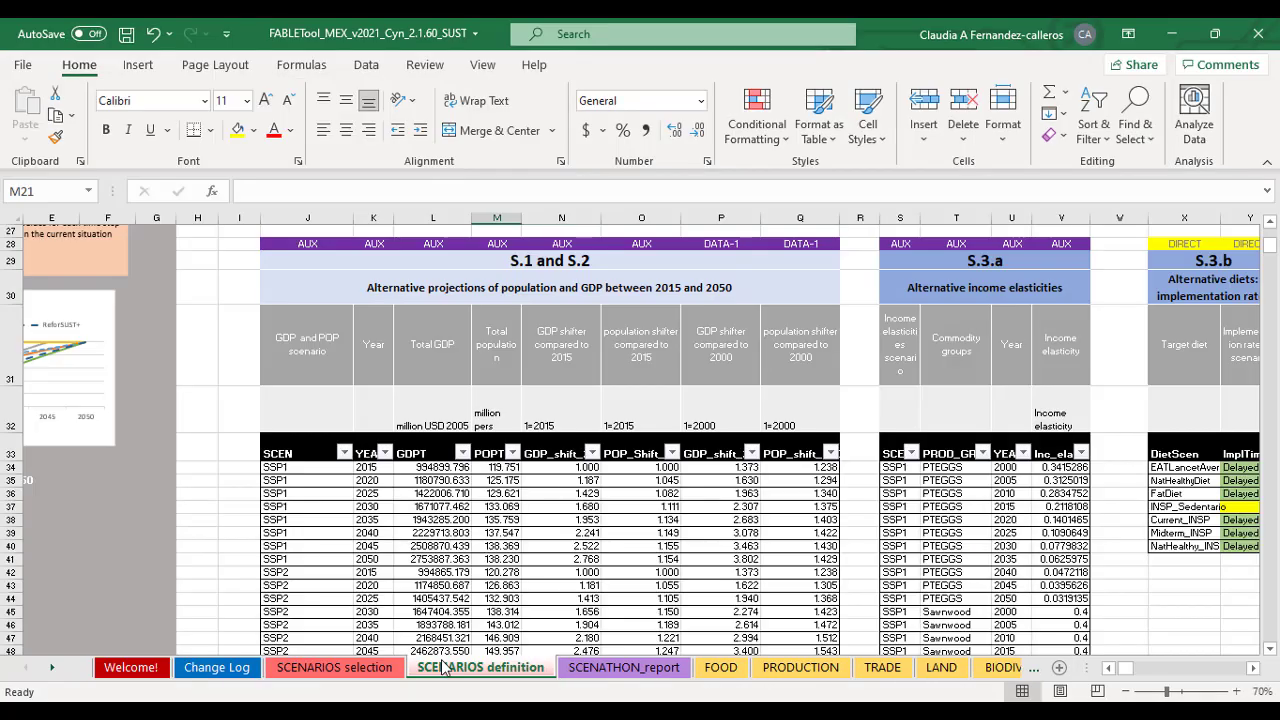
click(670, 267)
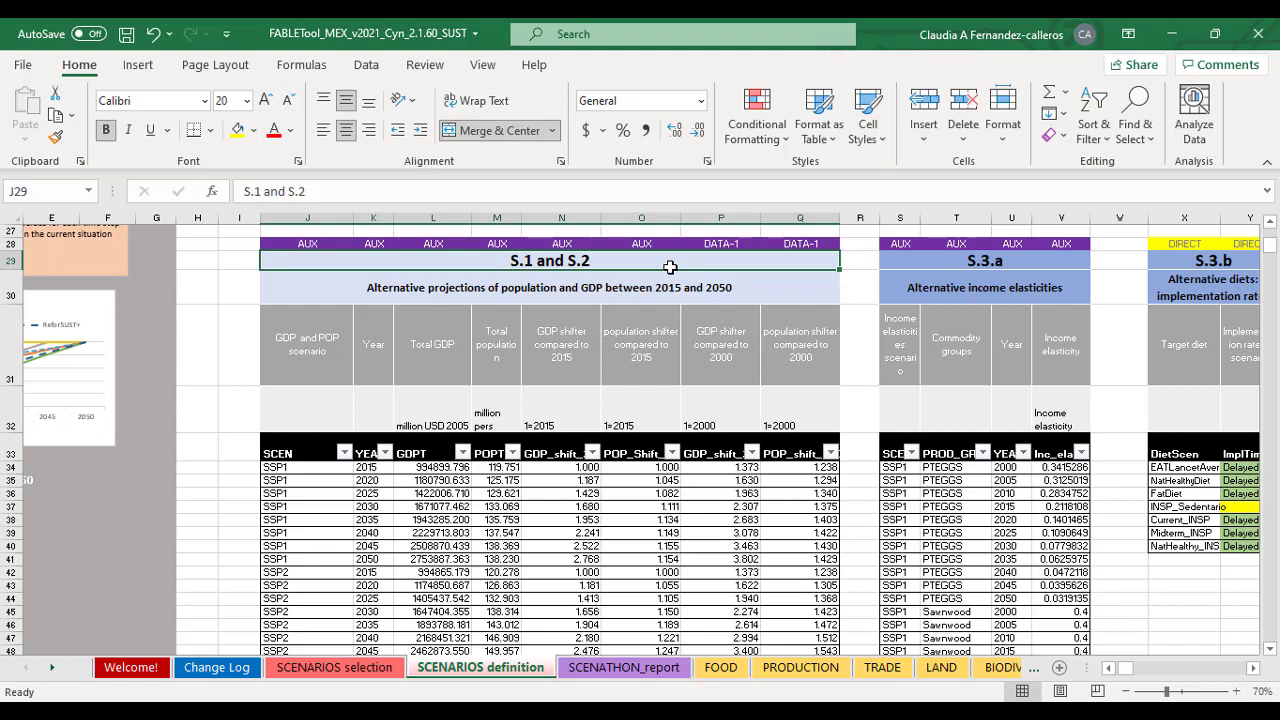
click(505, 219)
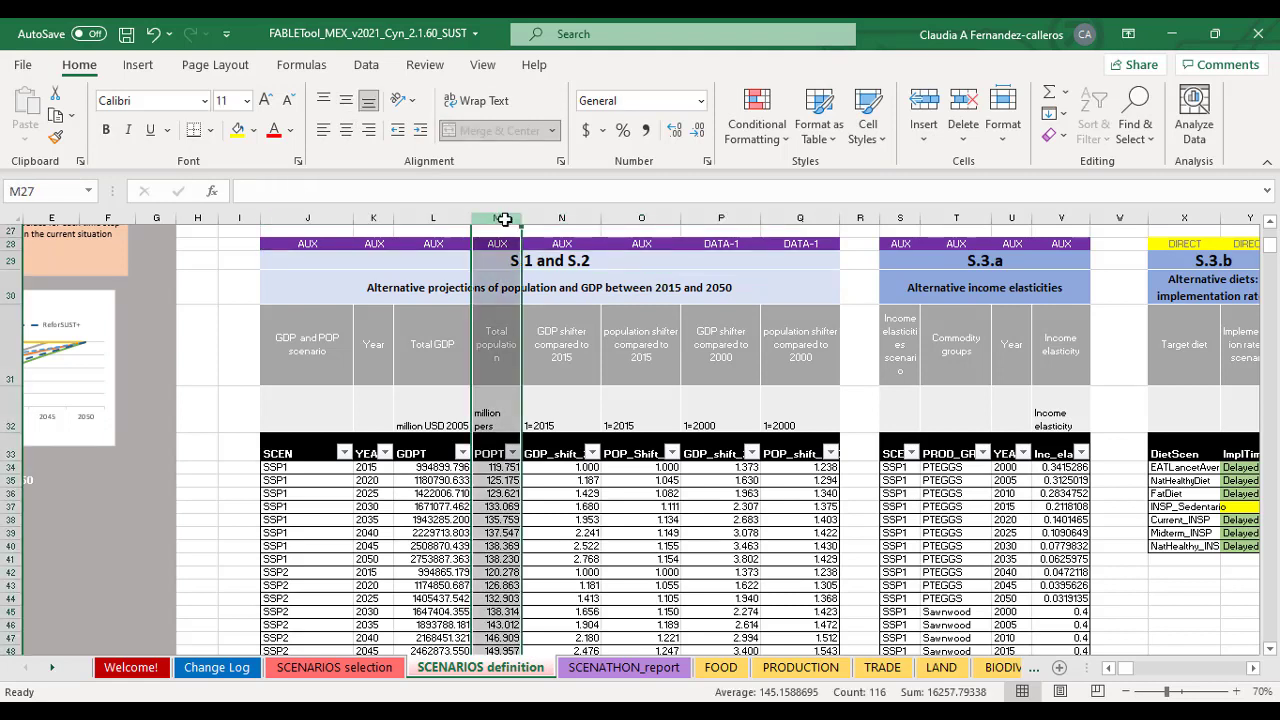
click(496, 469)
drag(366, 190, 238, 190)
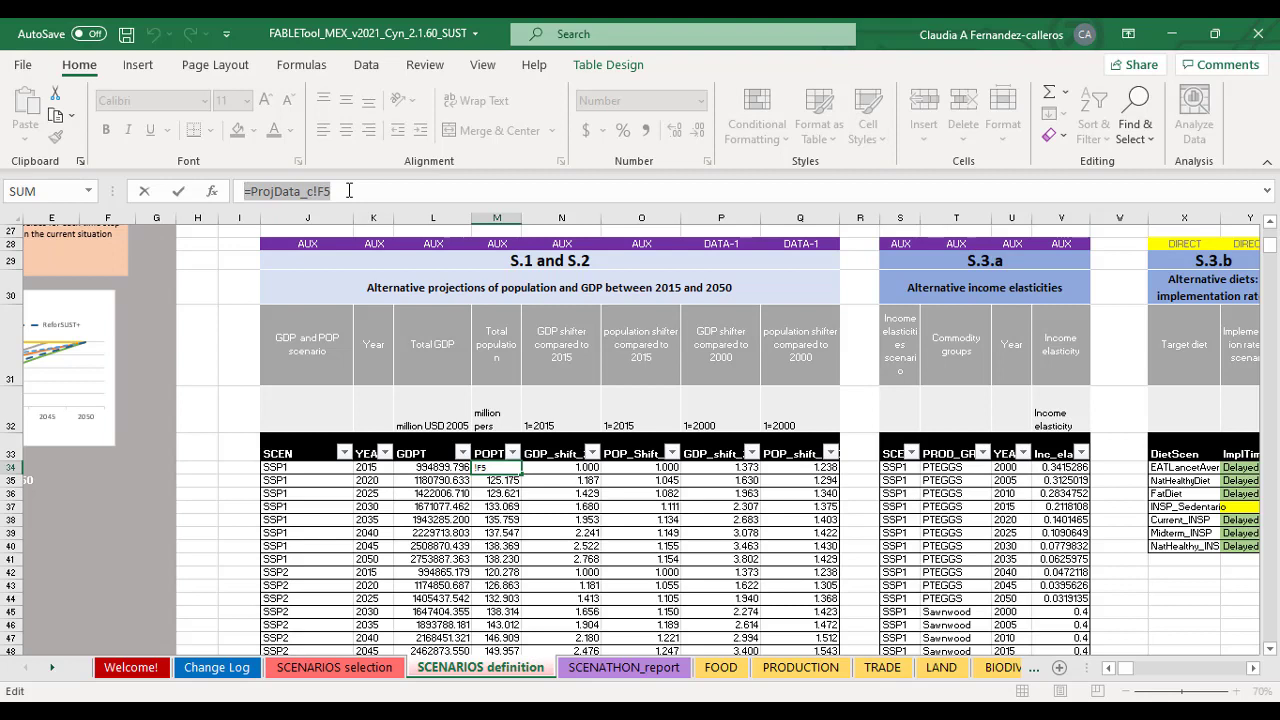
click(349, 190)
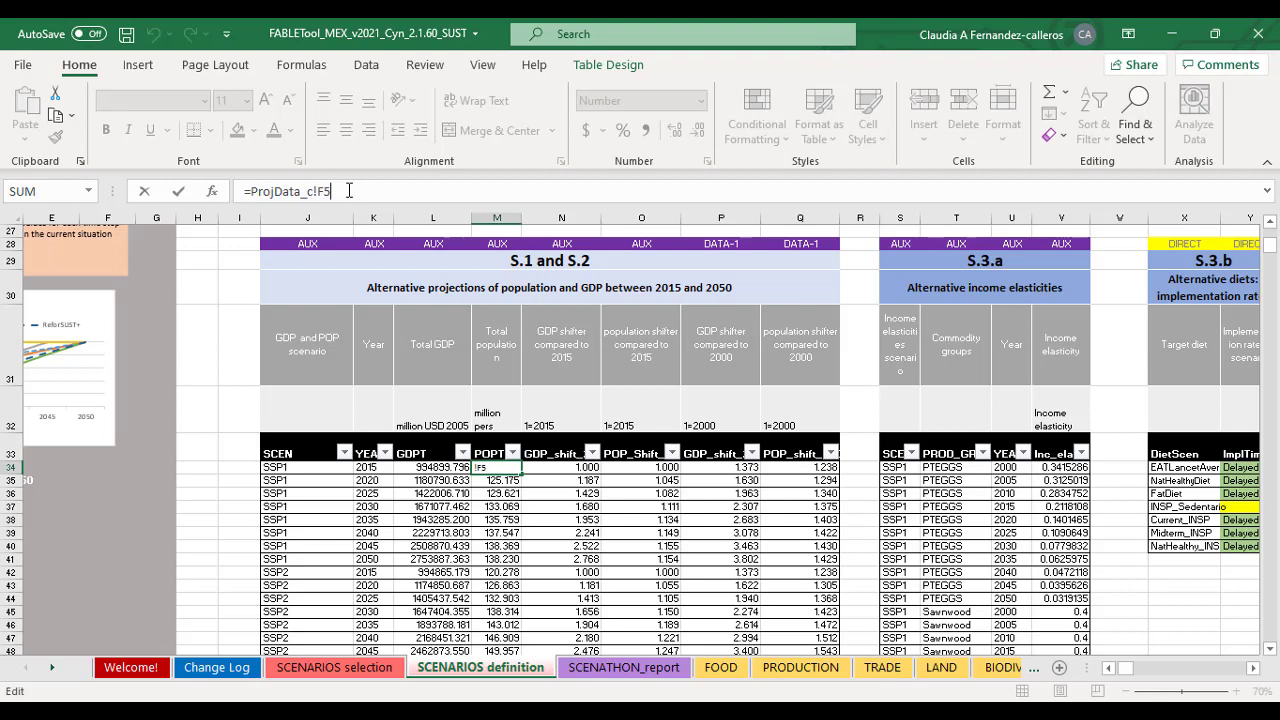
key(Return)
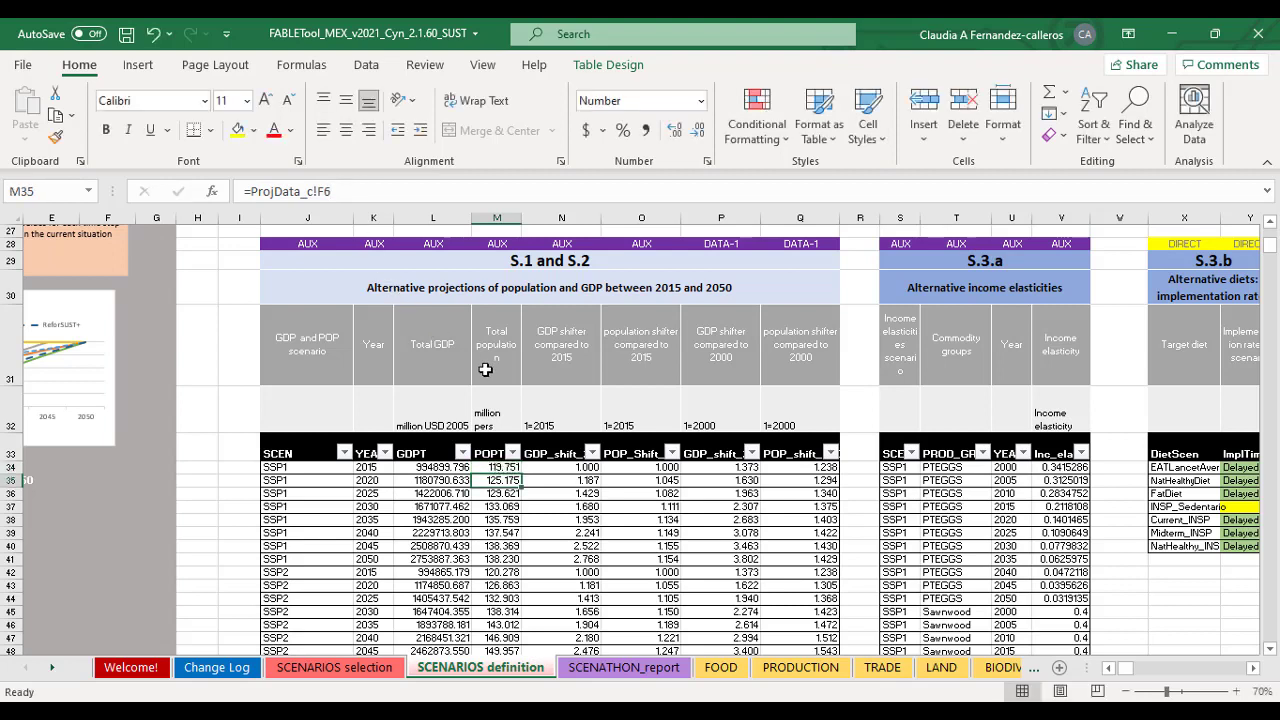
Highlight the population shifter columns relative to 2015 and 2000, and compare their entries for SSP1 in 2020
click(638, 217)
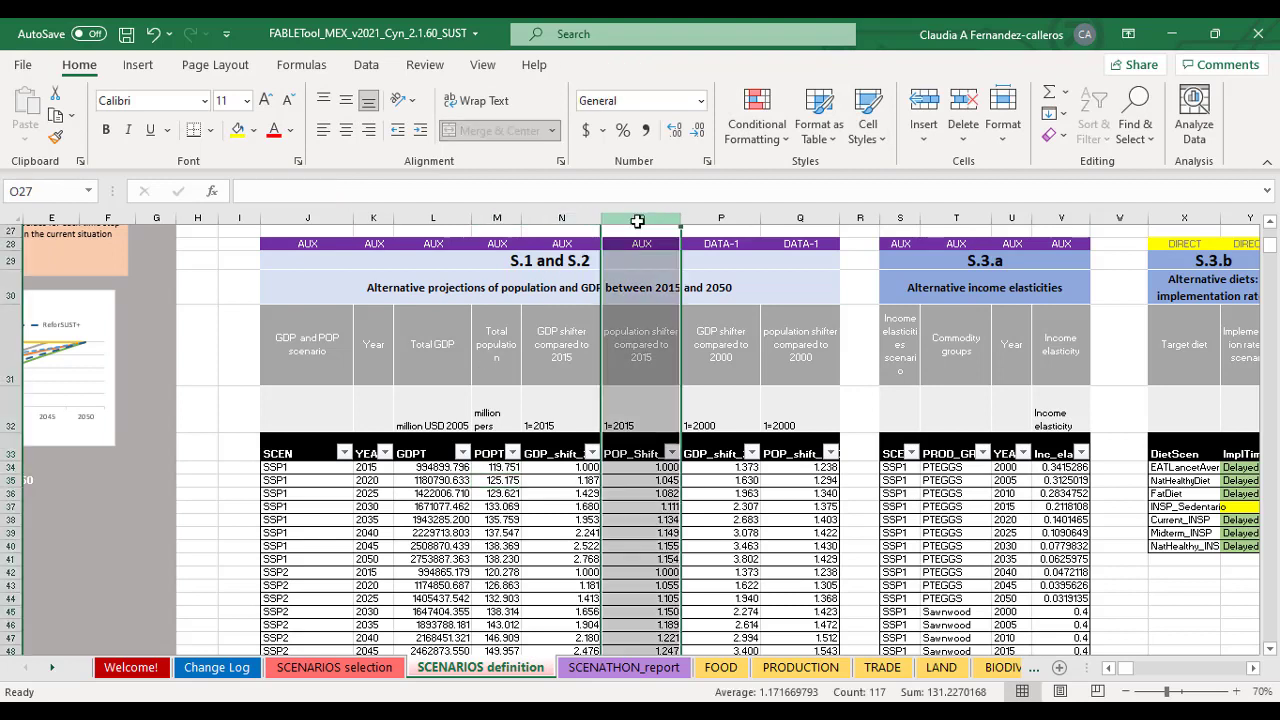
ctrl+click(802, 218)
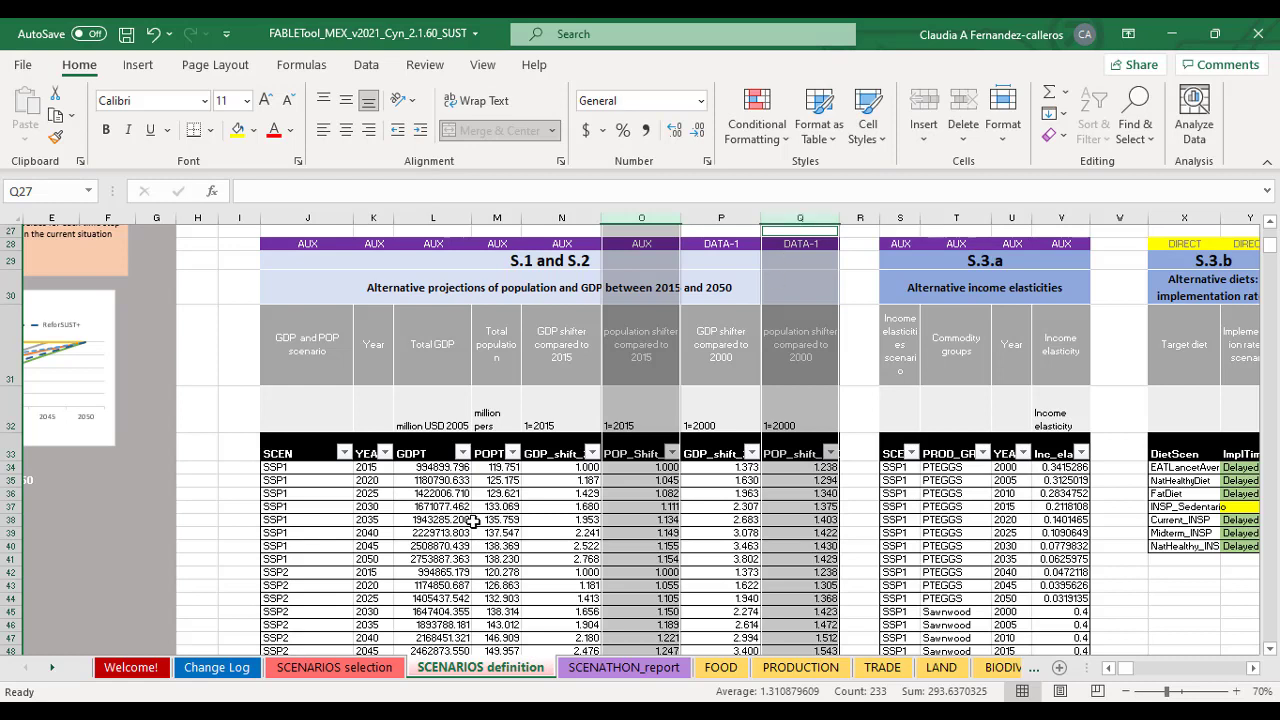
drag(332, 481, 372, 484)
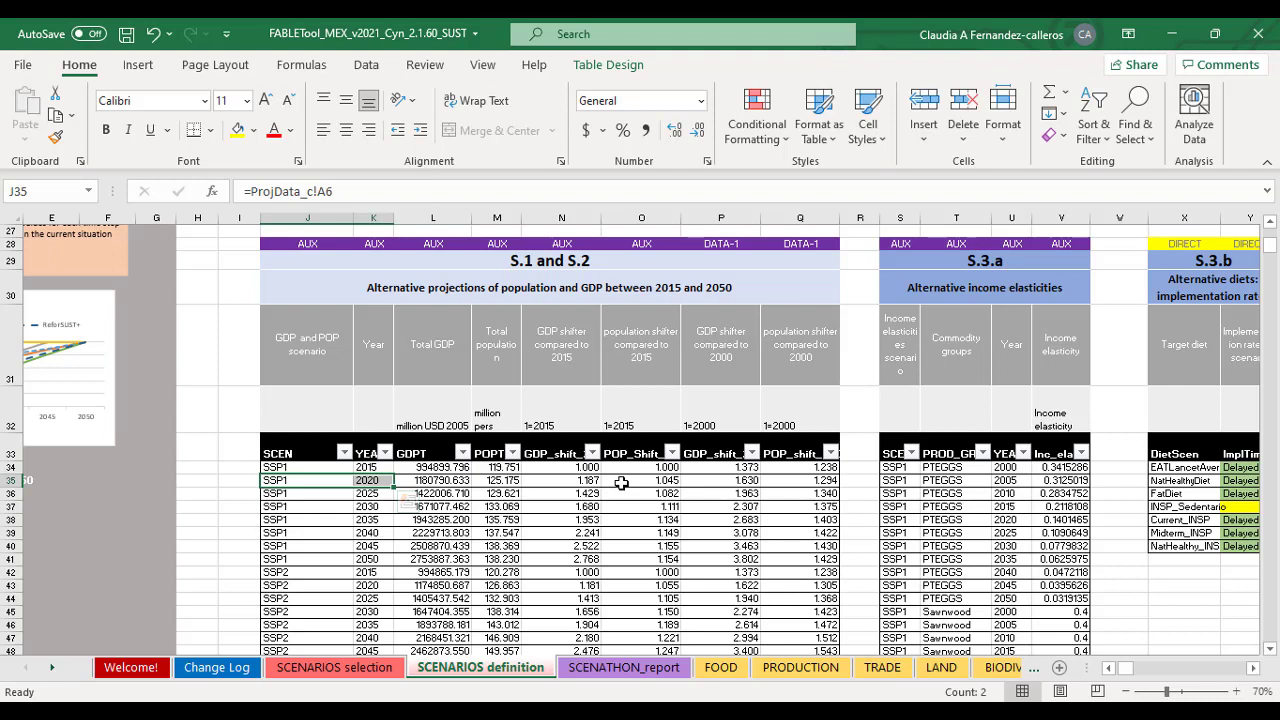
click(624, 481)
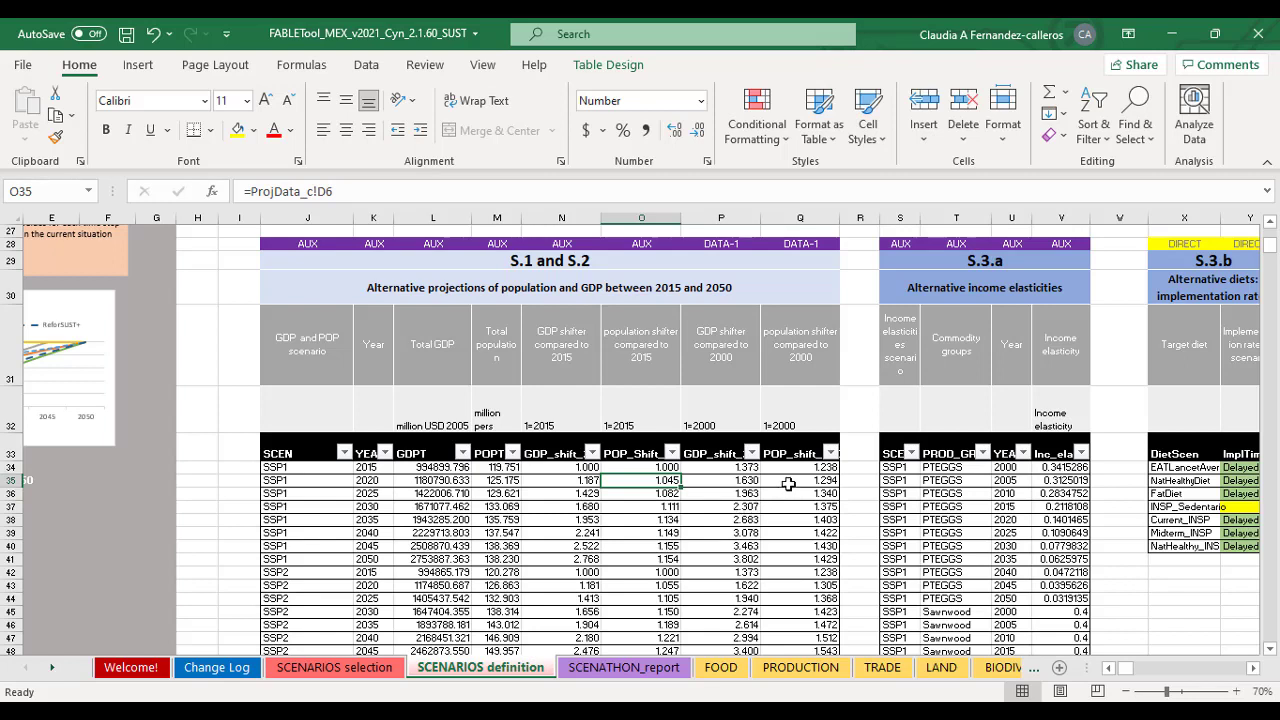
ctrl+click(788, 484)
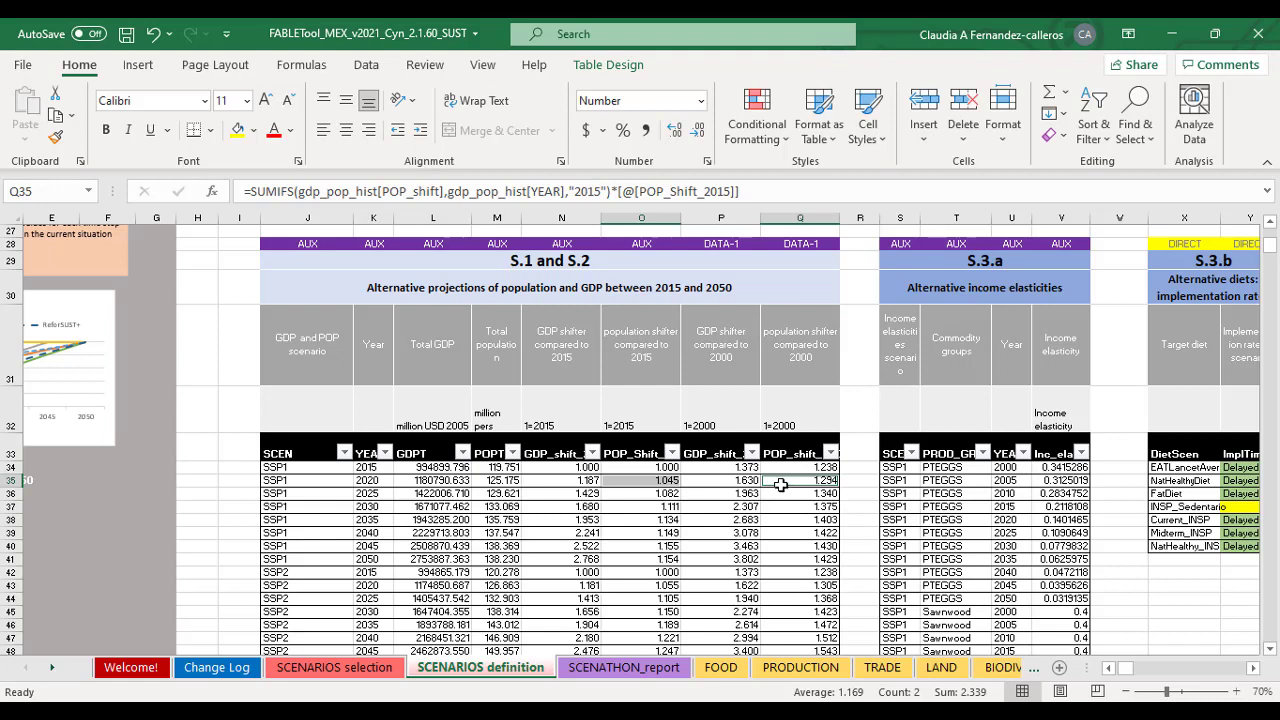
Inspect the formula behind the 2015-based population shifter for SSP1 in 2020
click(778, 482)
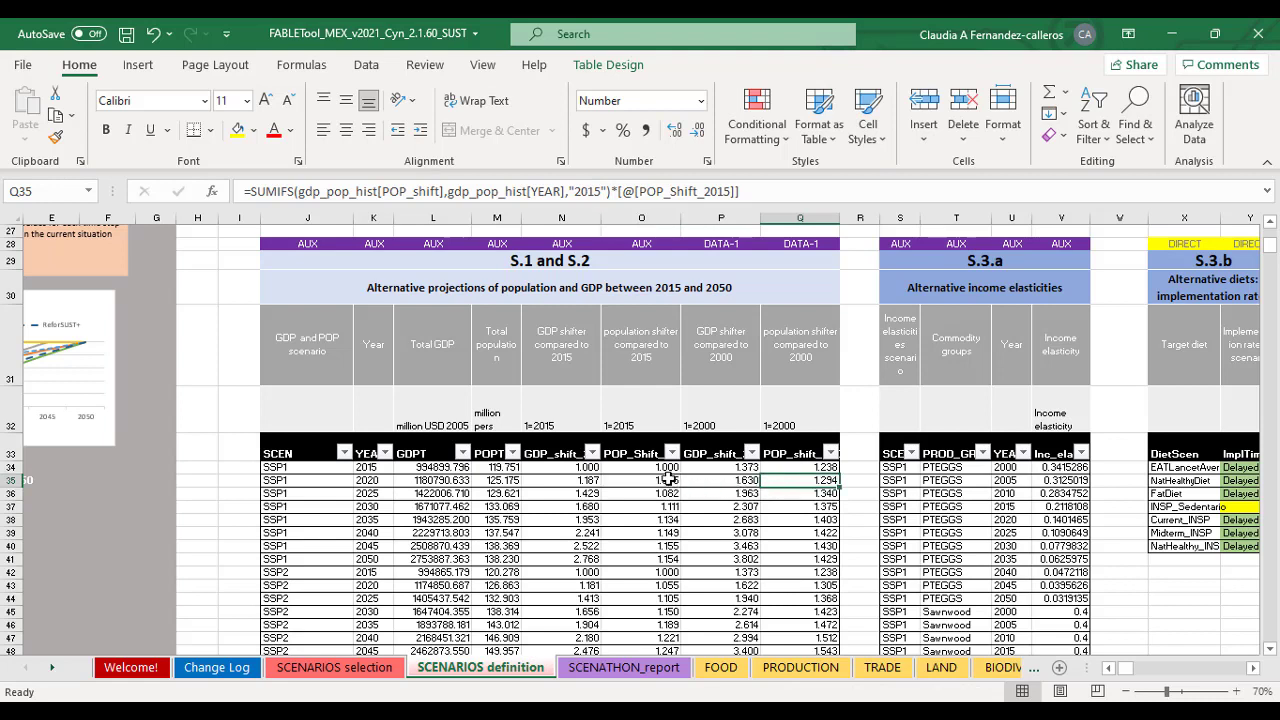
click(669, 480)
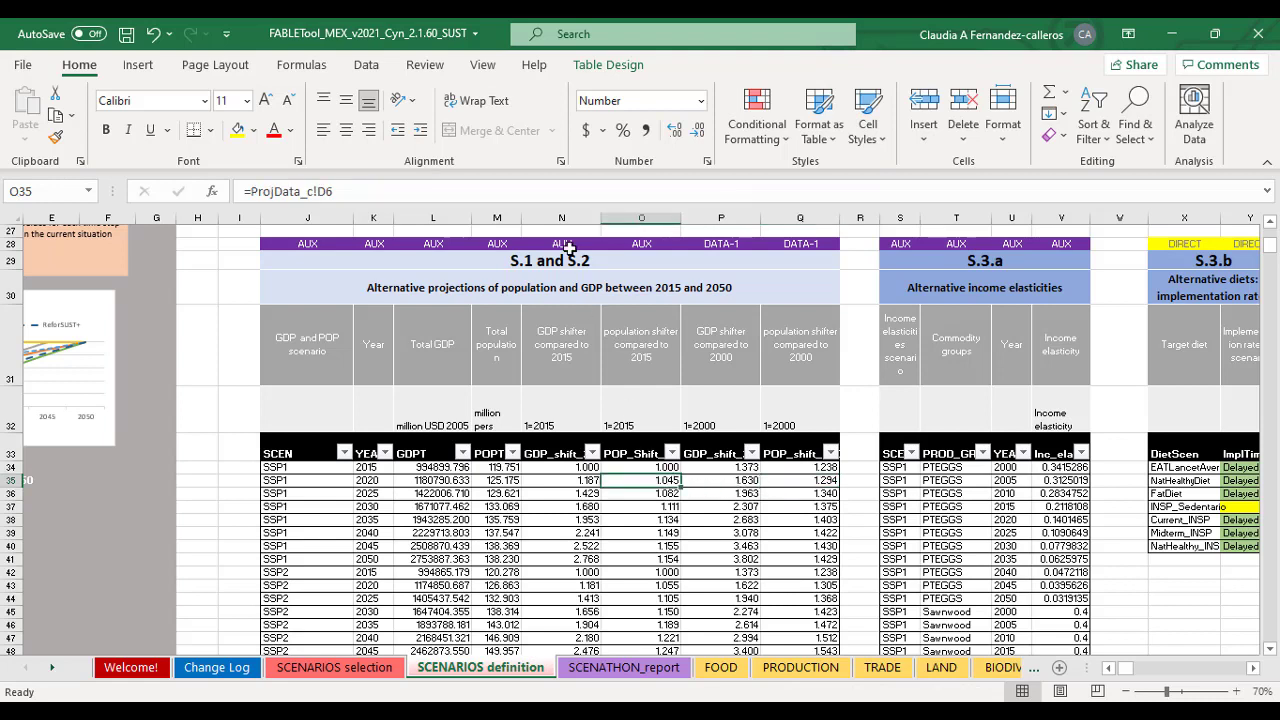
drag(348, 190, 240, 190)
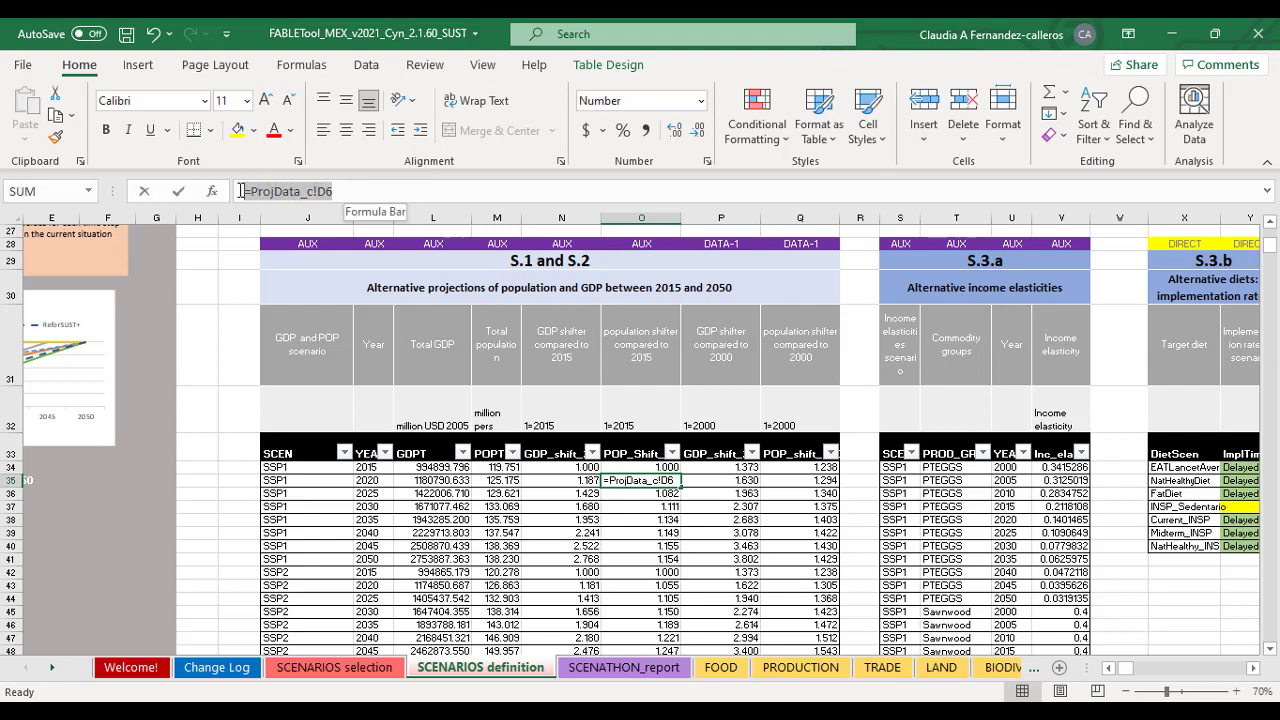
click(348, 191)
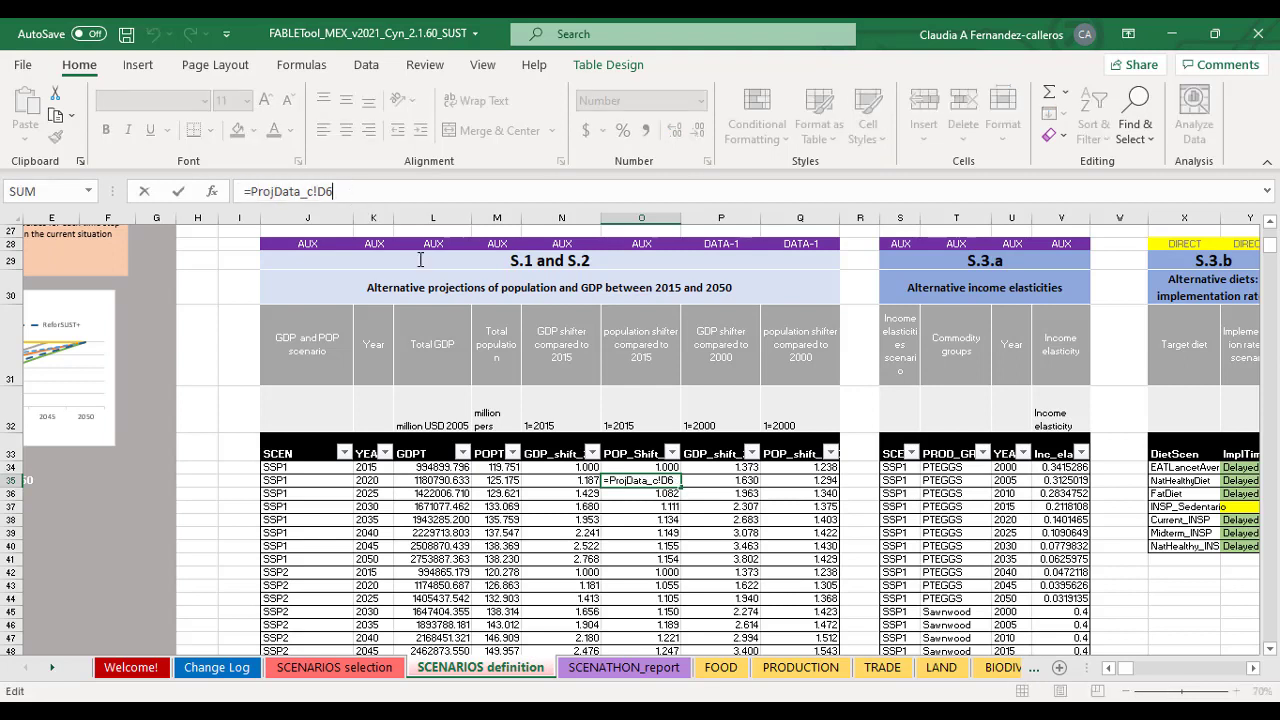
Examine the 2000-based population shifter formula for SSP1 in 2020, including its gdp_pop_hist reference and POP_Shift_2015 multiplier
click(802, 481)
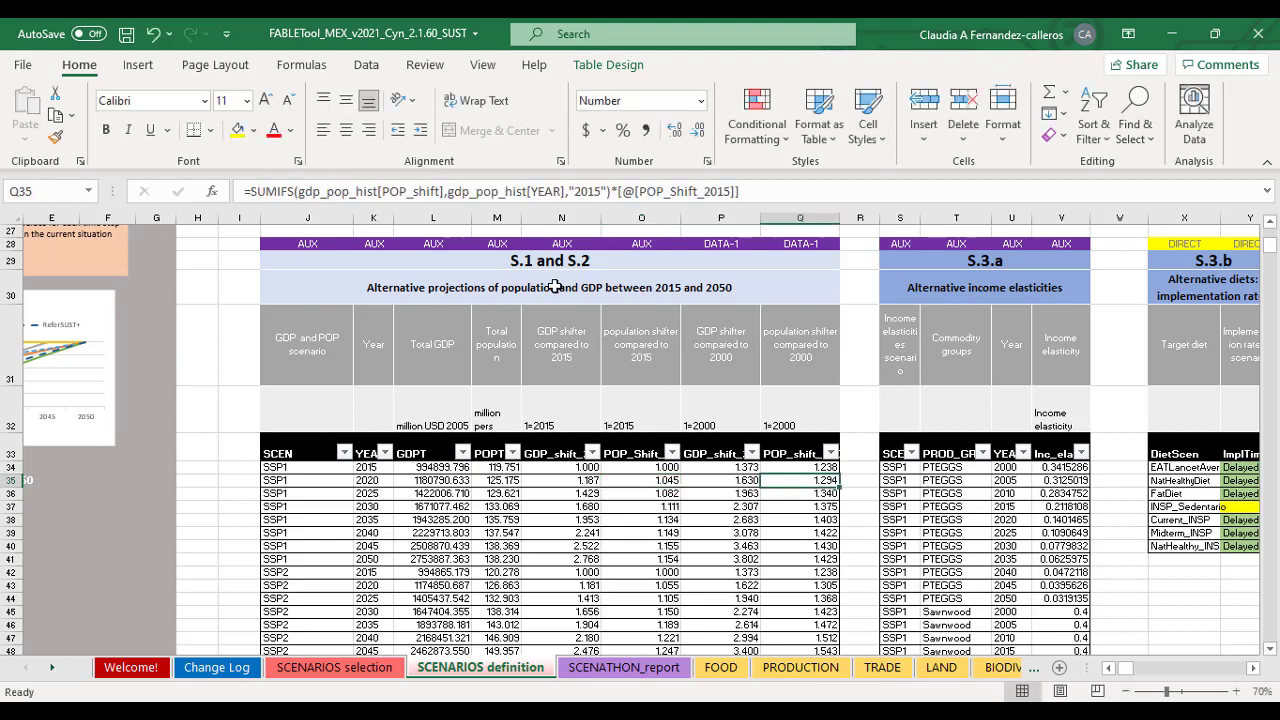
click(378, 190)
drag(378, 190, 300, 191)
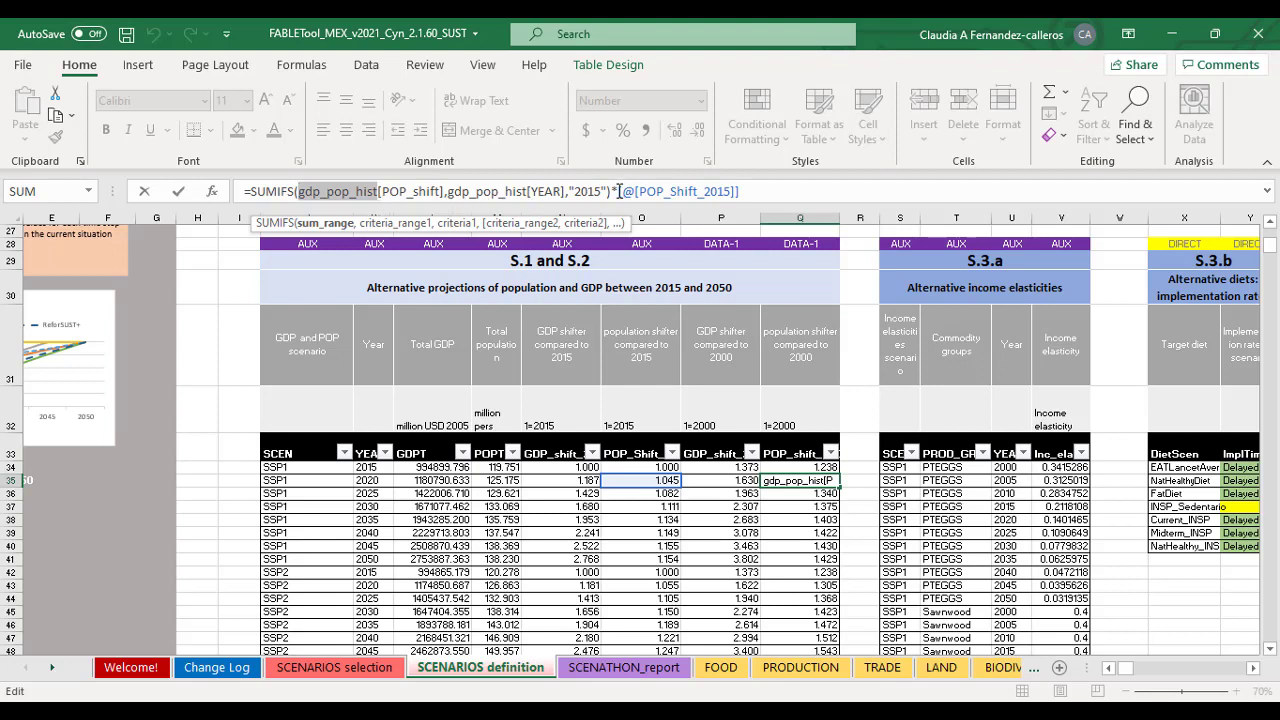
drag(612, 191, 760, 186)
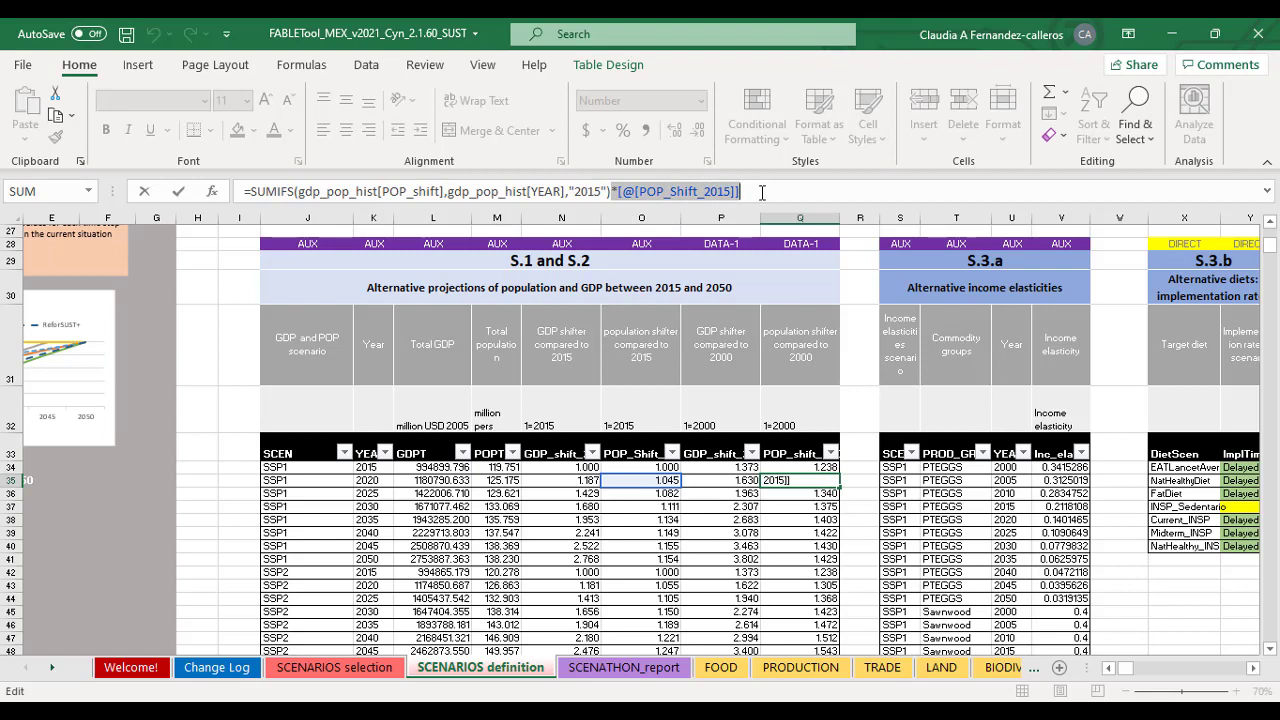
click(762, 191)
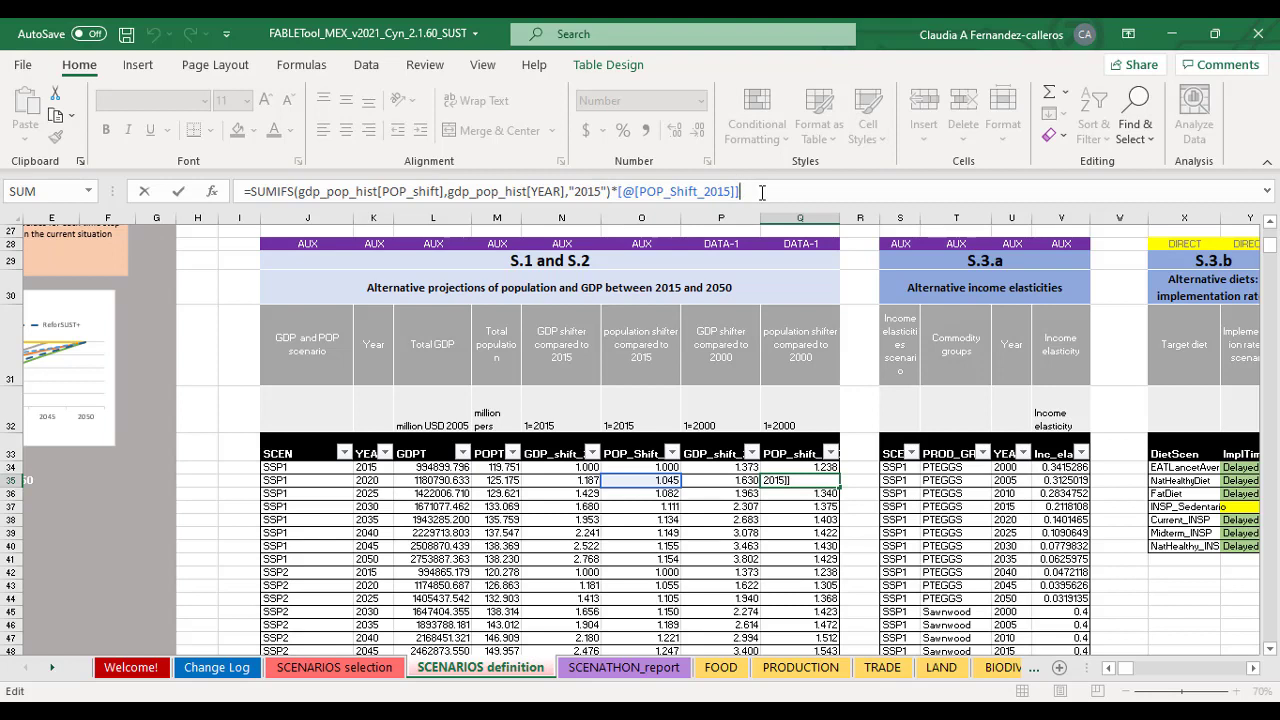
key(Return)
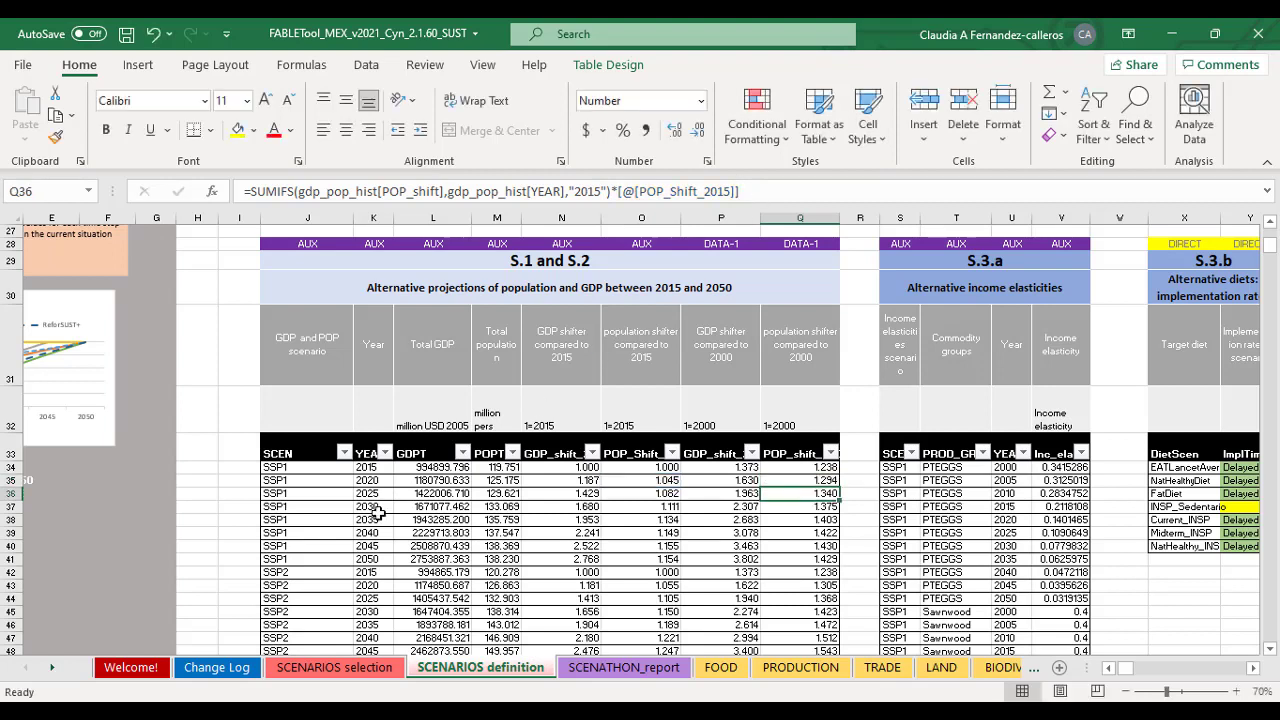
Locate the gdp_pop_hist table on the 1_data_demand sheet and select its years 2000 to 2016
click(53, 668)
click(53, 668)
click(53, 668)
click(53, 668)
click(53, 668)
click(53, 668)
click(720, 675)
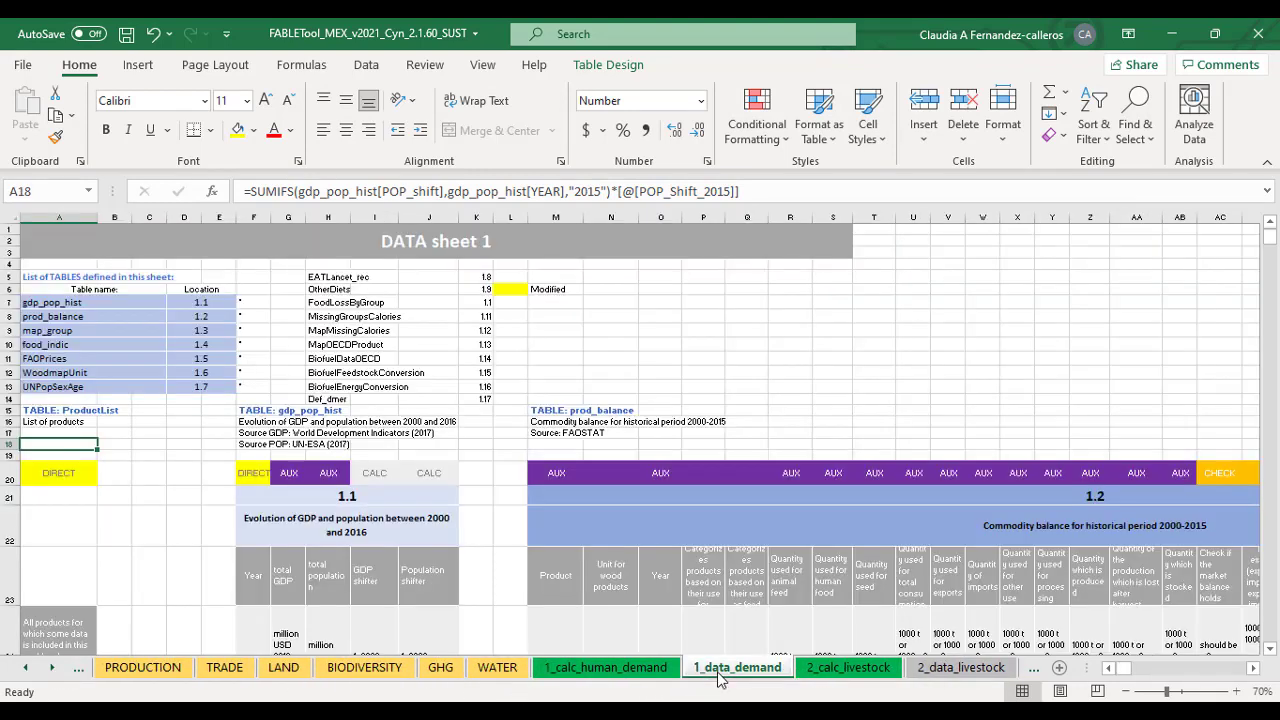
click(262, 410)
scroll(525, 463, down, 3)
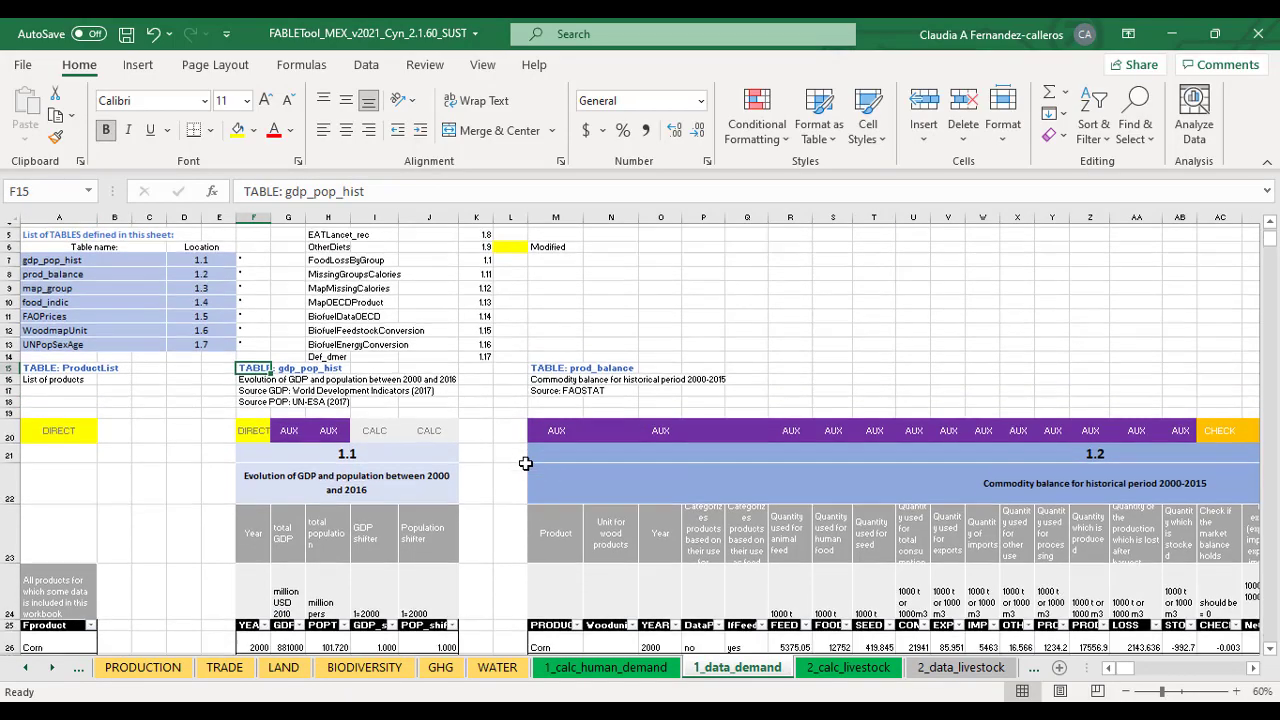
scroll(525, 463, down, 4)
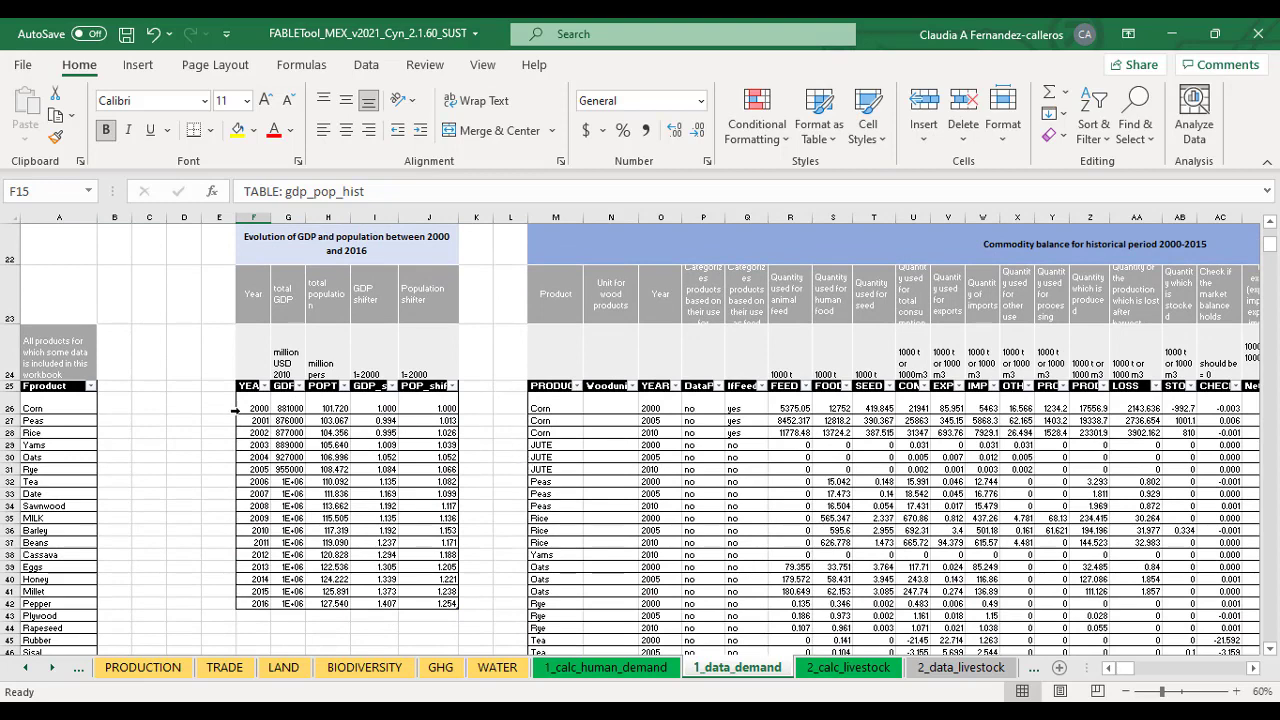
drag(248, 403, 256, 605)
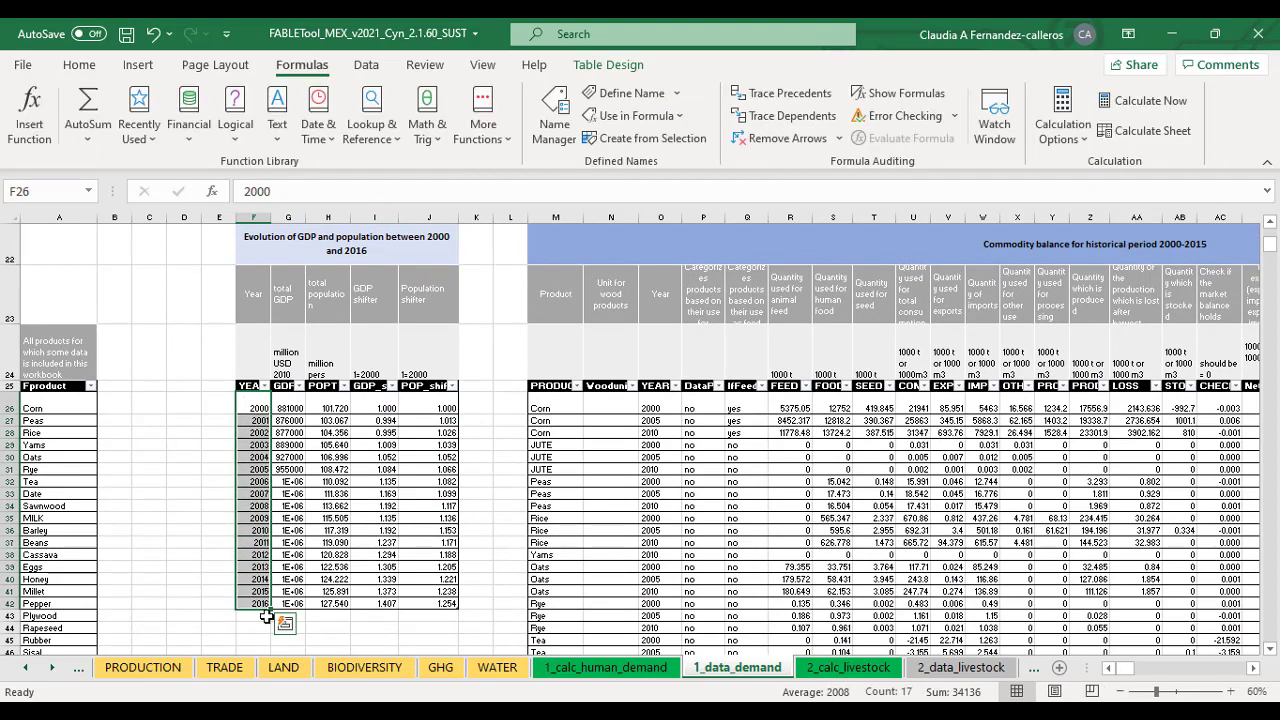
Inspect the formula behind the total population for 2000 in the gdp_pop_hist table
click(333, 407)
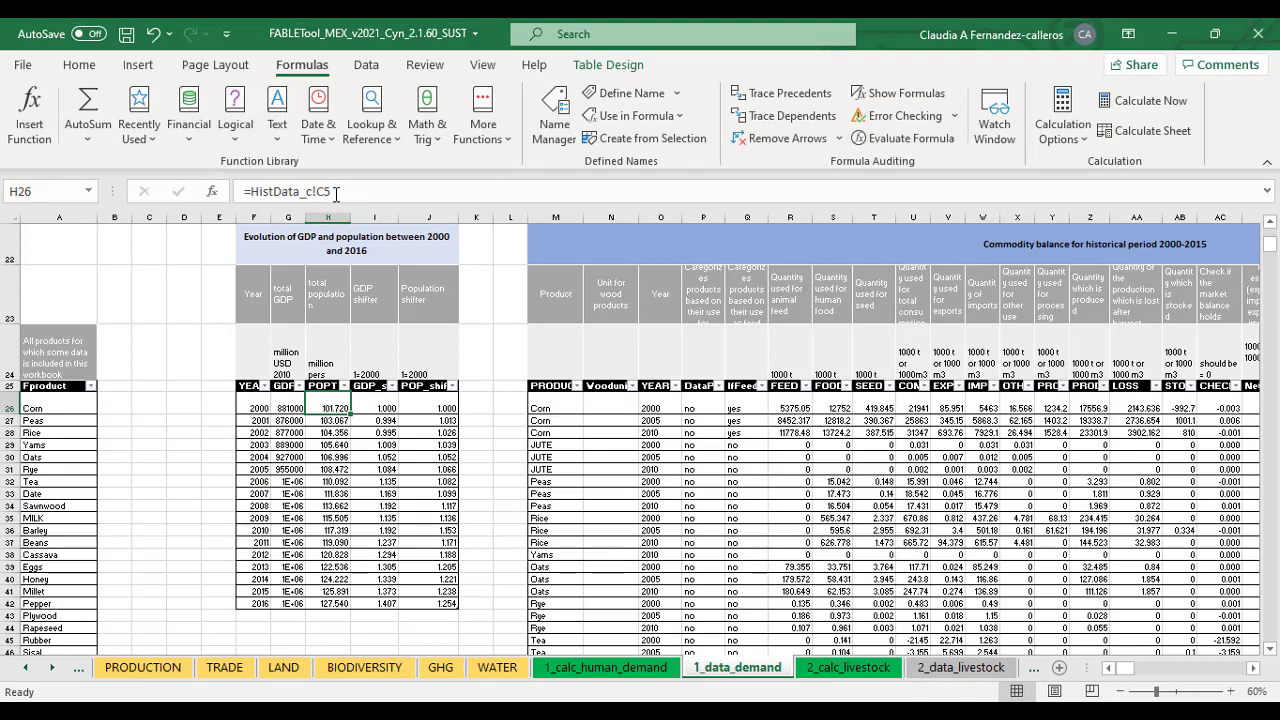
click(253, 191)
drag(240, 191, 351, 191)
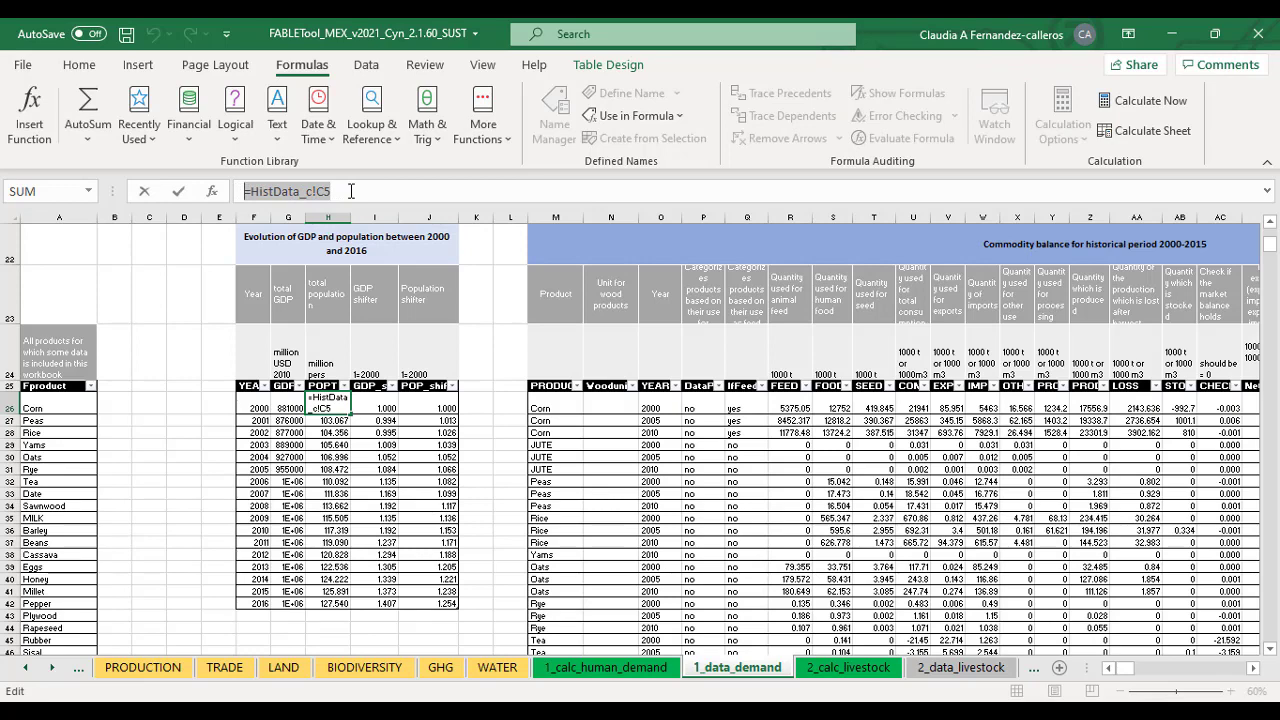
click(351, 191)
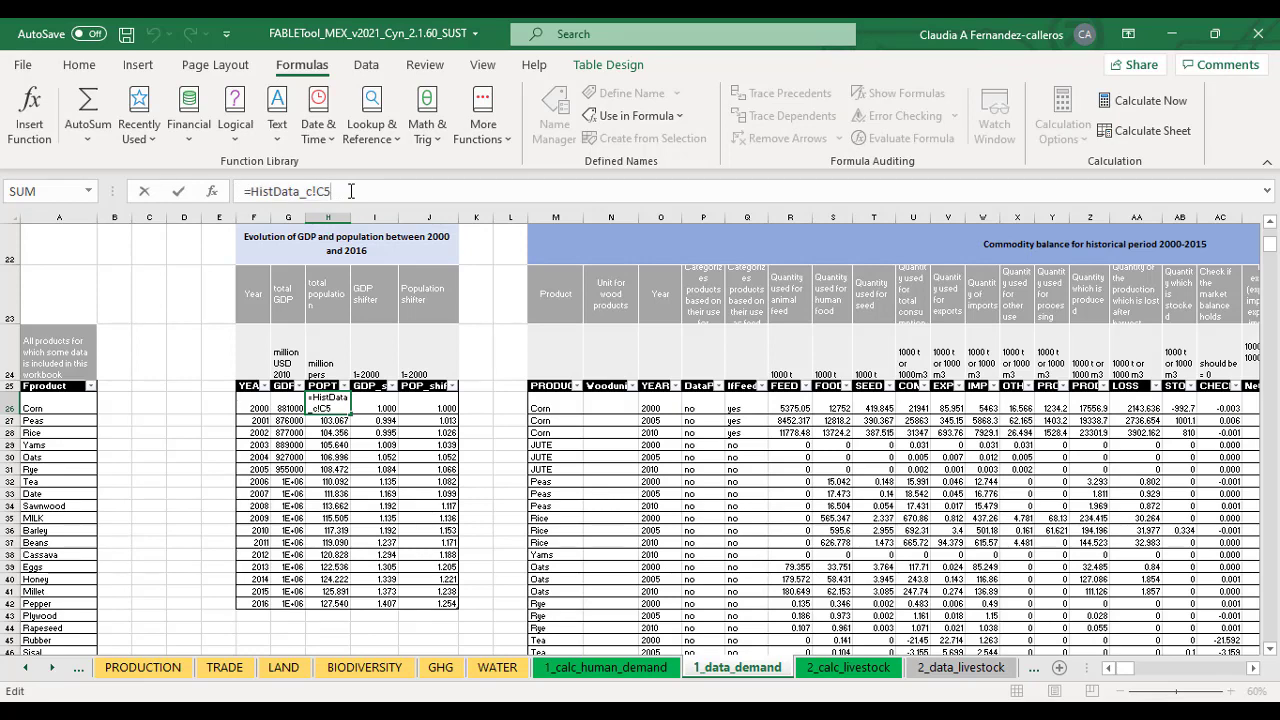
key(Return)
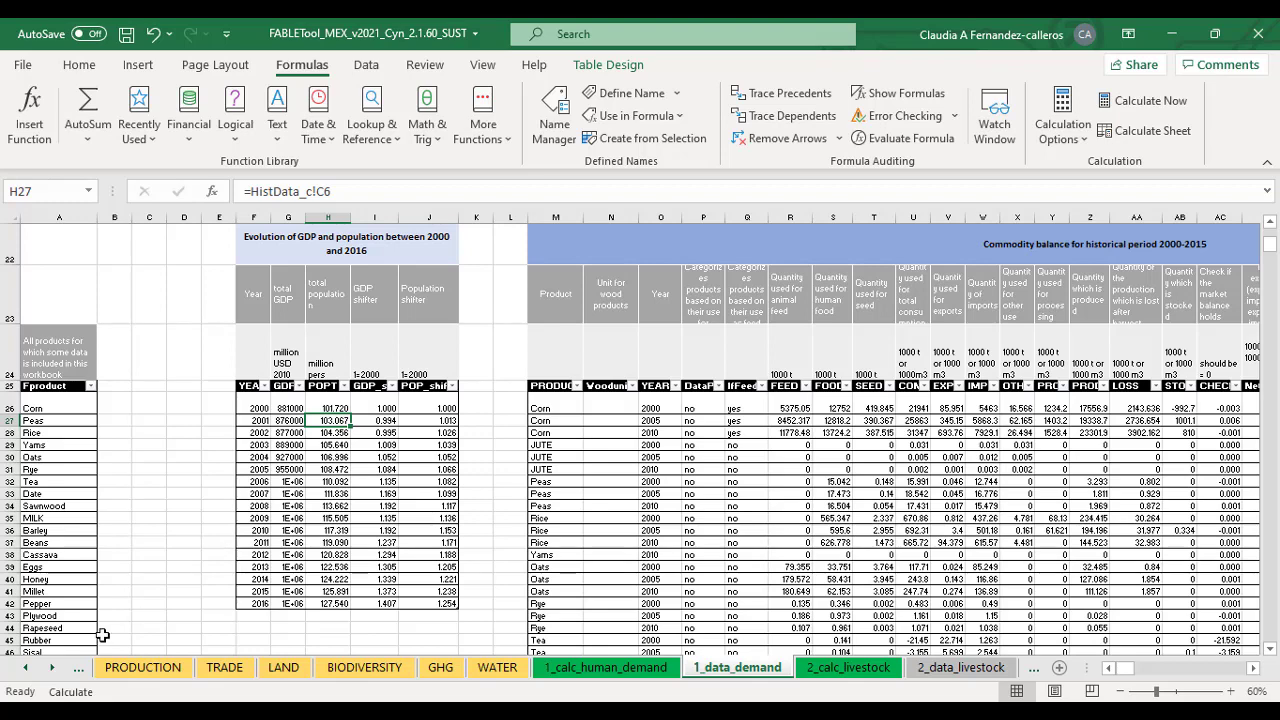
Insert a row below UN_nochange on the SCENARIOS selection sheet and extend the Pop_Scen table to include it
click(27, 669)
click(27, 669)
click(27, 669)
click(27, 669)
click(27, 669)
click(27, 669)
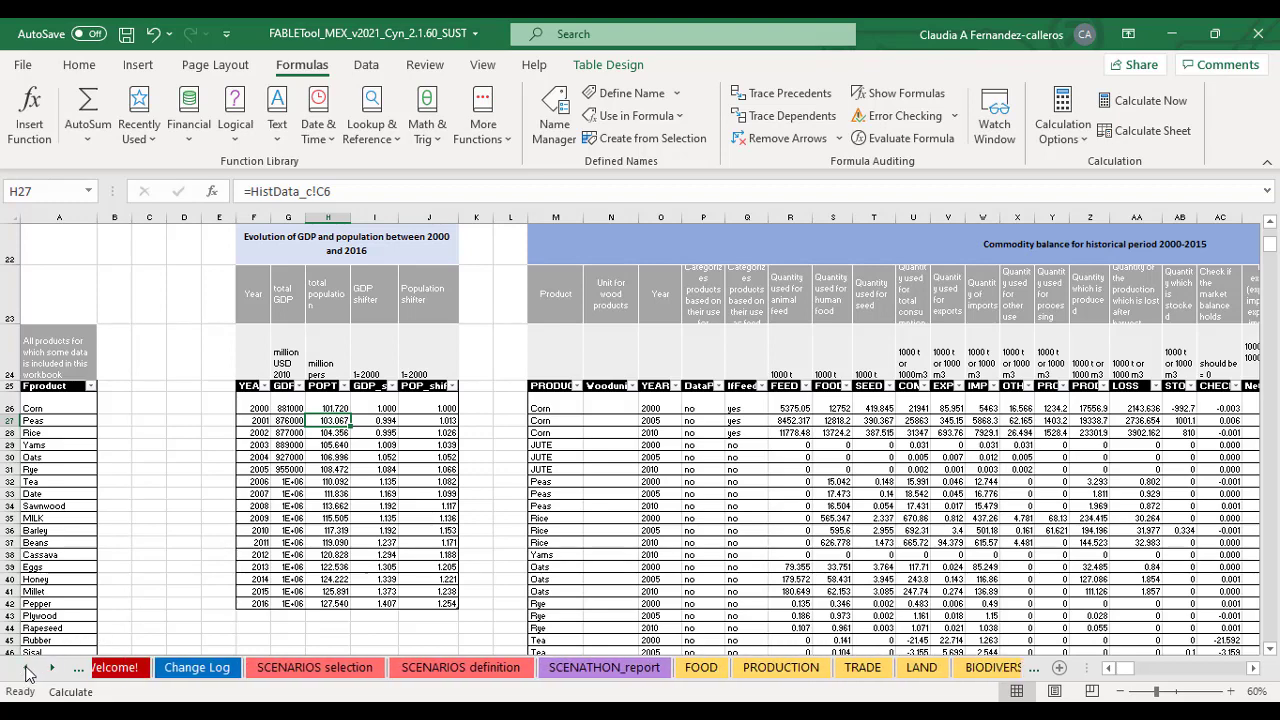
click(281, 668)
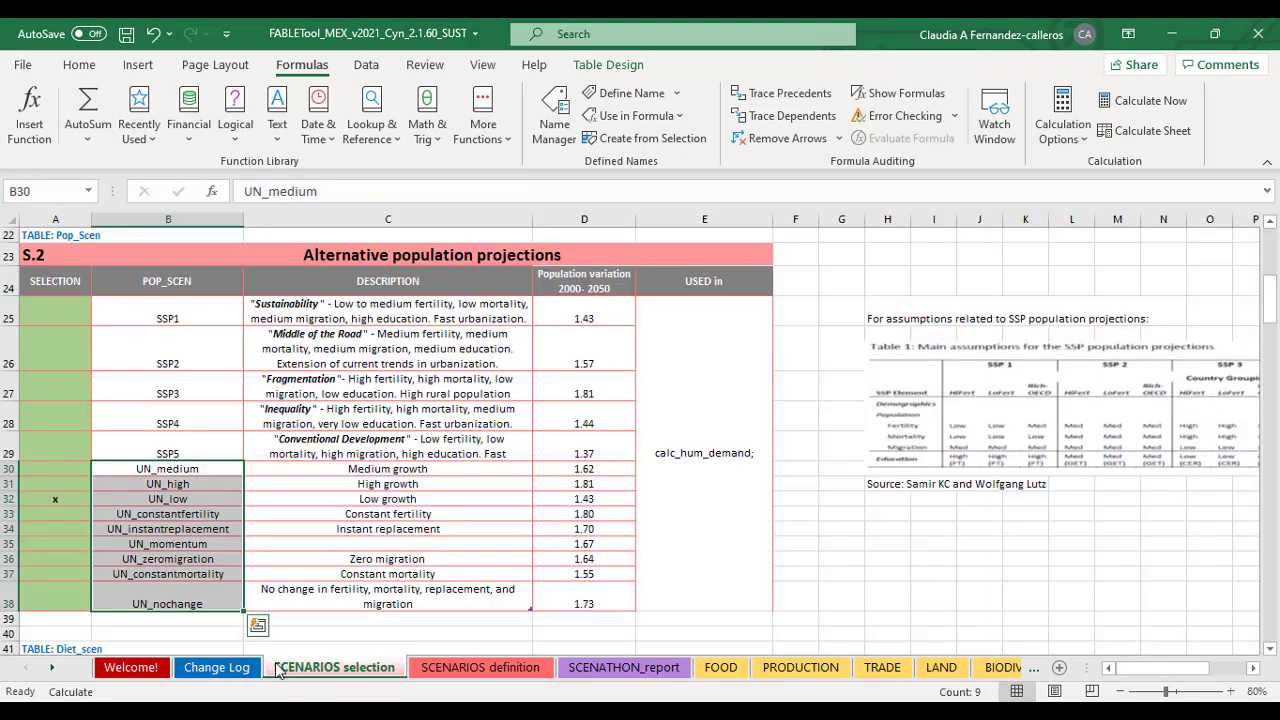
click(82, 621)
click(6, 550)
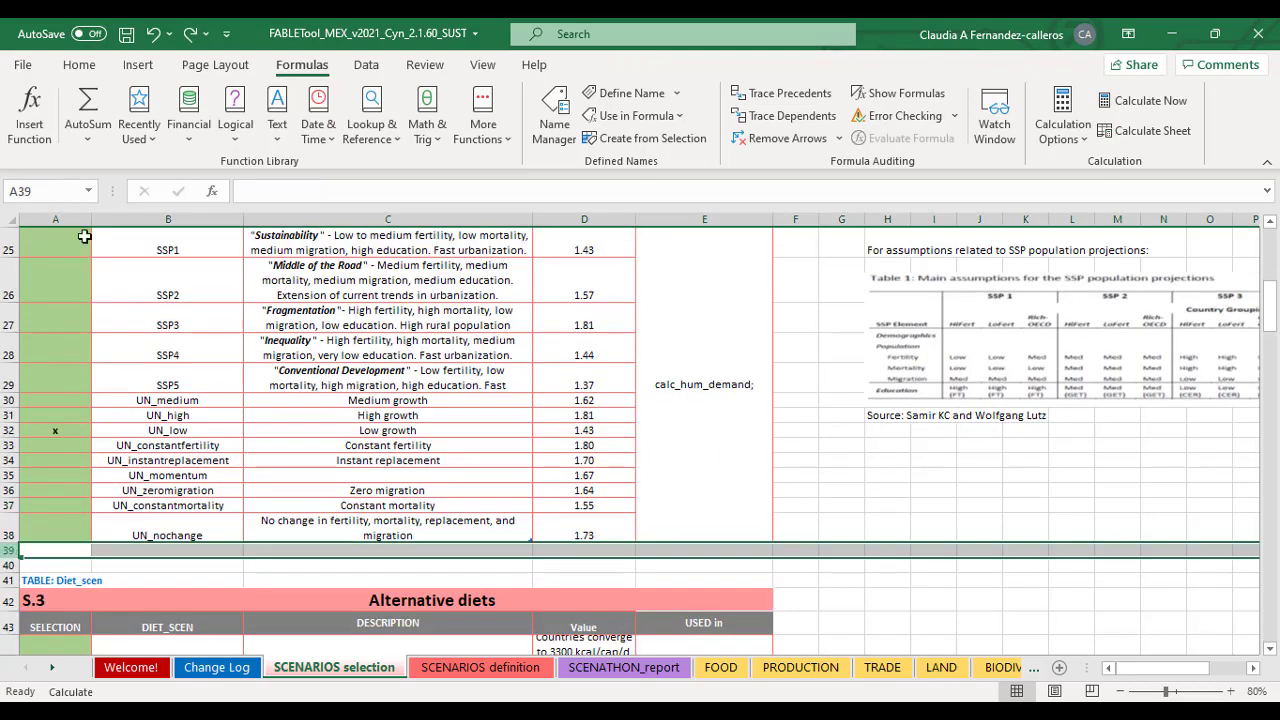
click(79, 64)
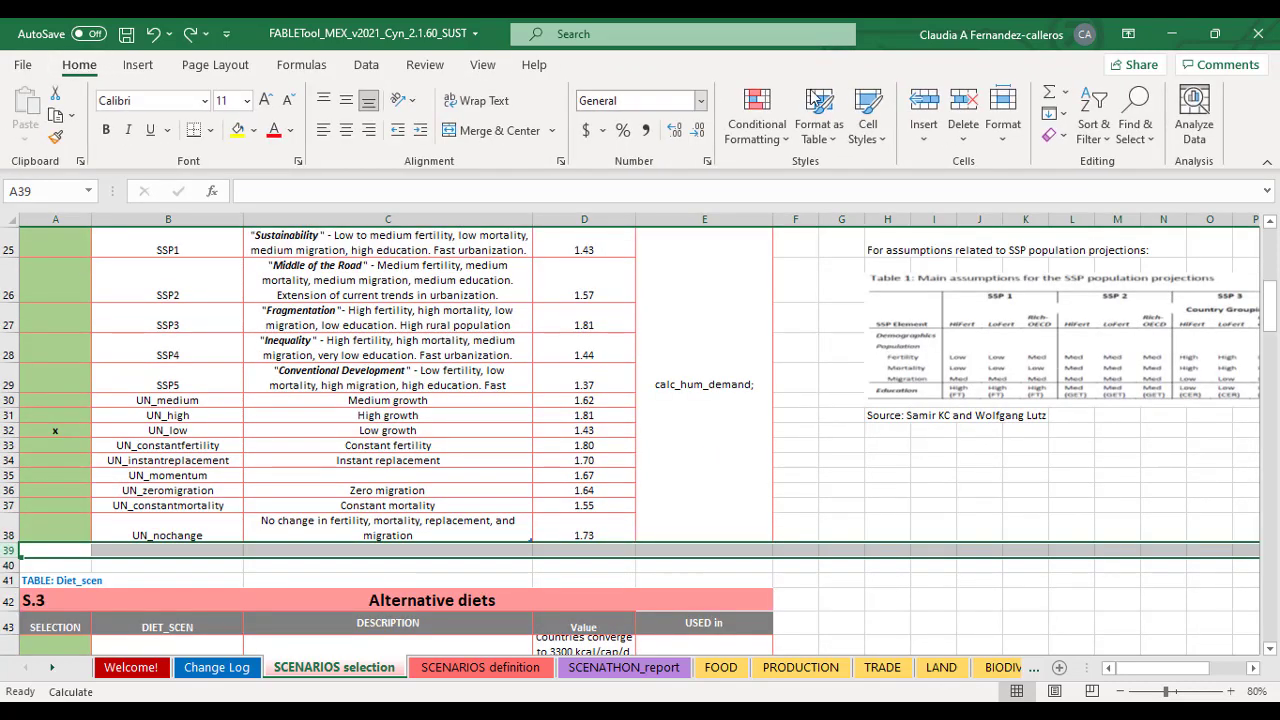
click(935, 100)
click(935, 100)
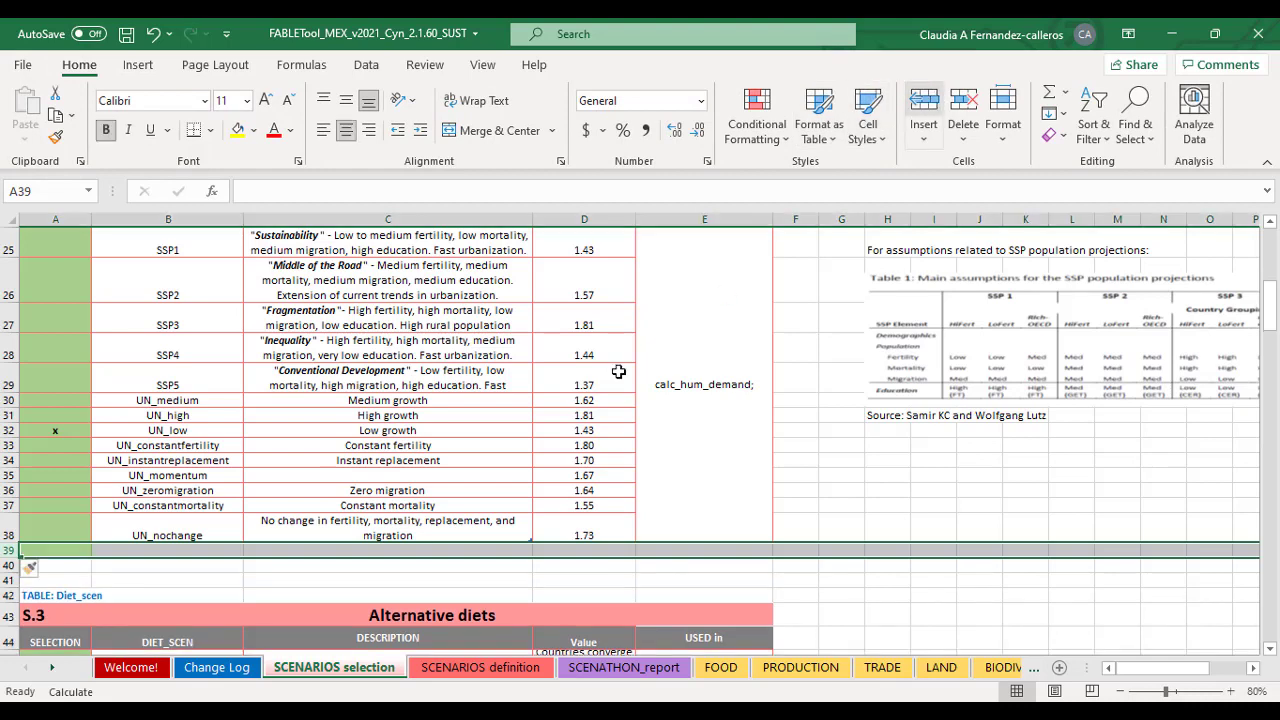
click(451, 545)
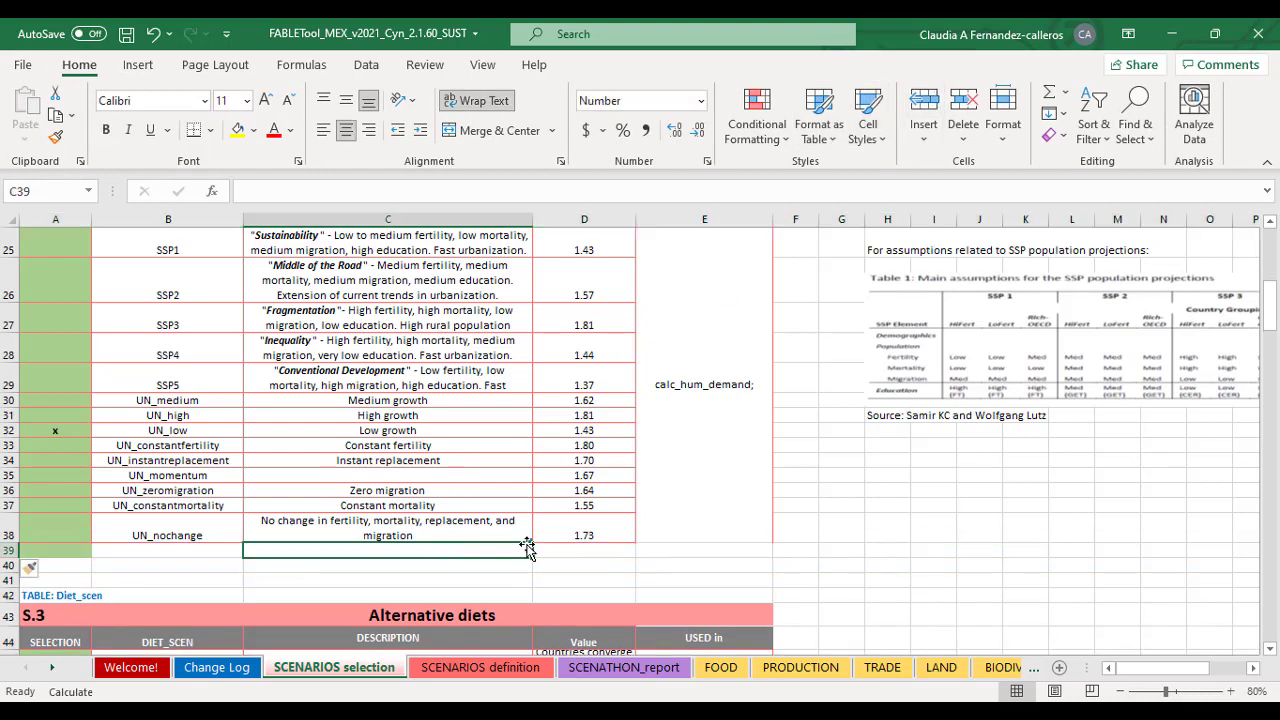
click(527, 553)
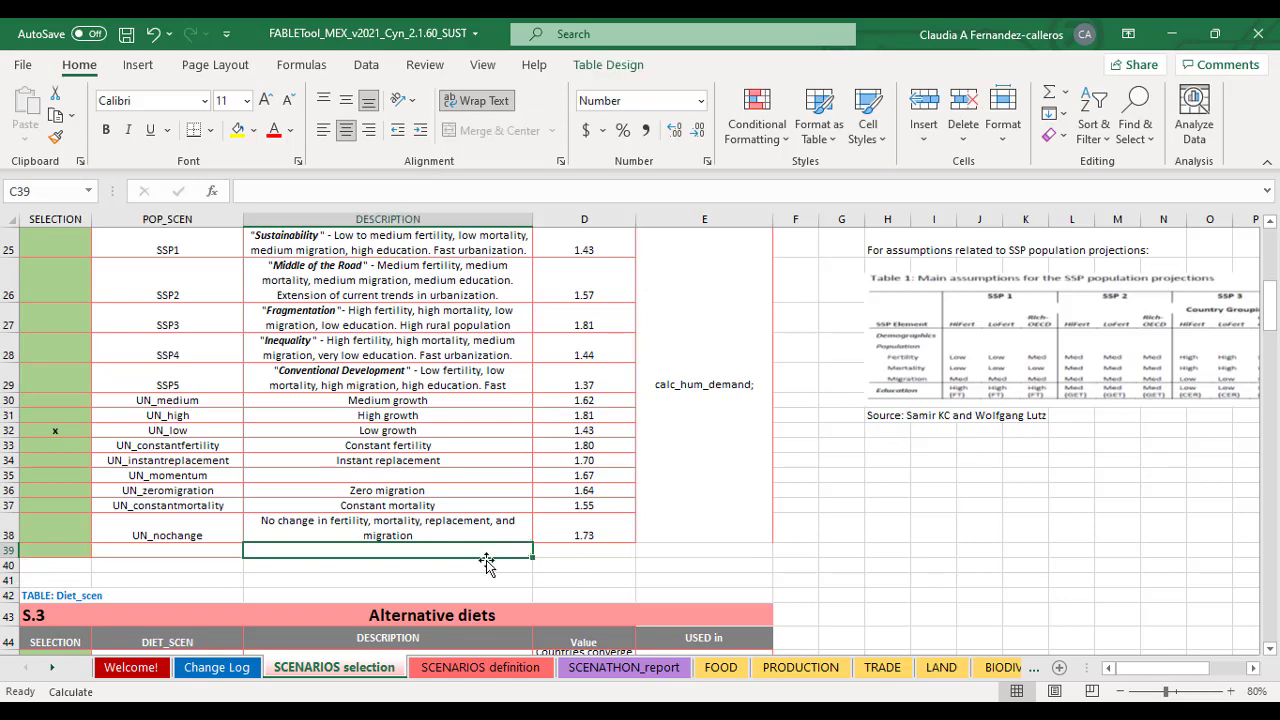
Enter the new population scenario CONAPO with the description "conciliación y proyecciones de CONAPO 1950-2050" in row 39
click(216, 553)
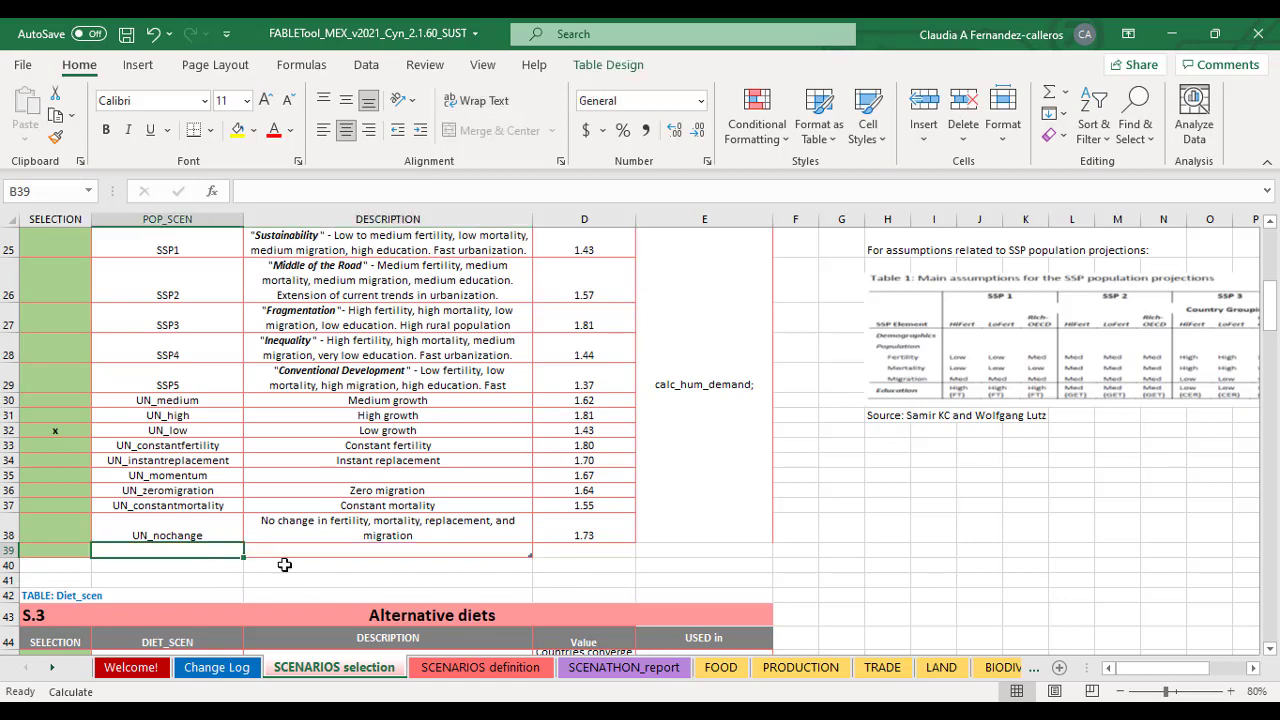
text(CONAPO)
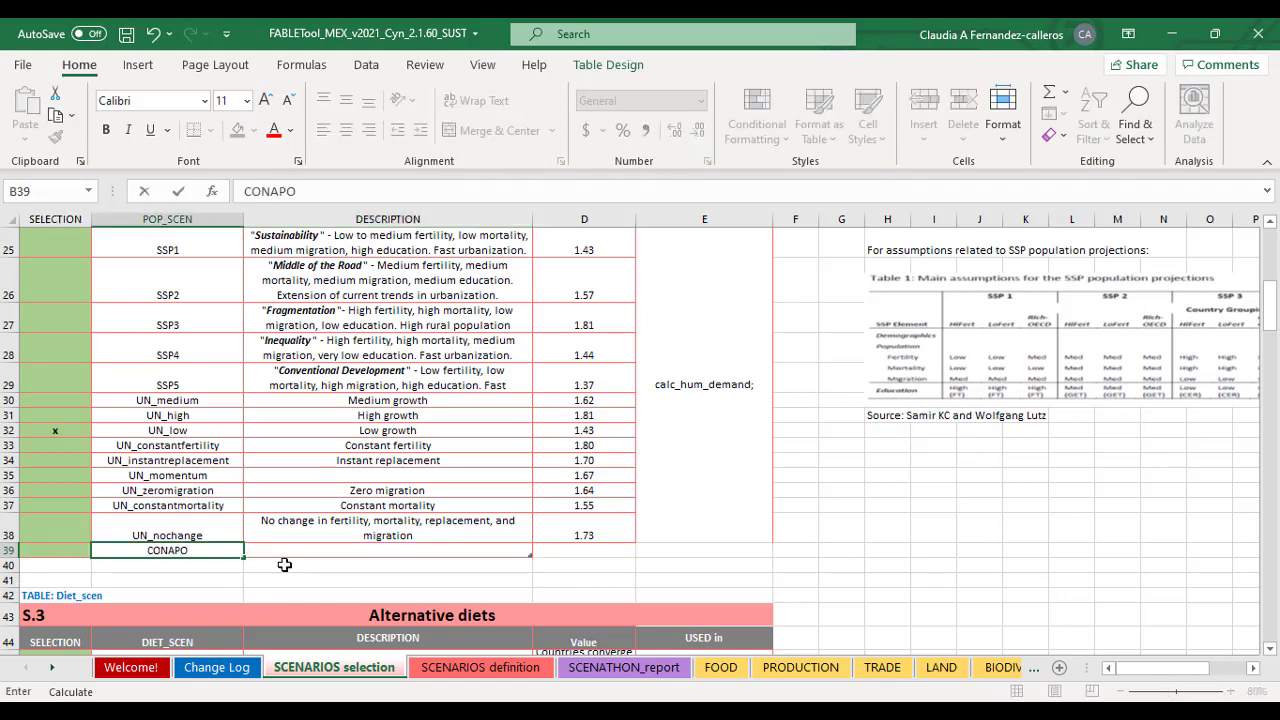
key(Tab)
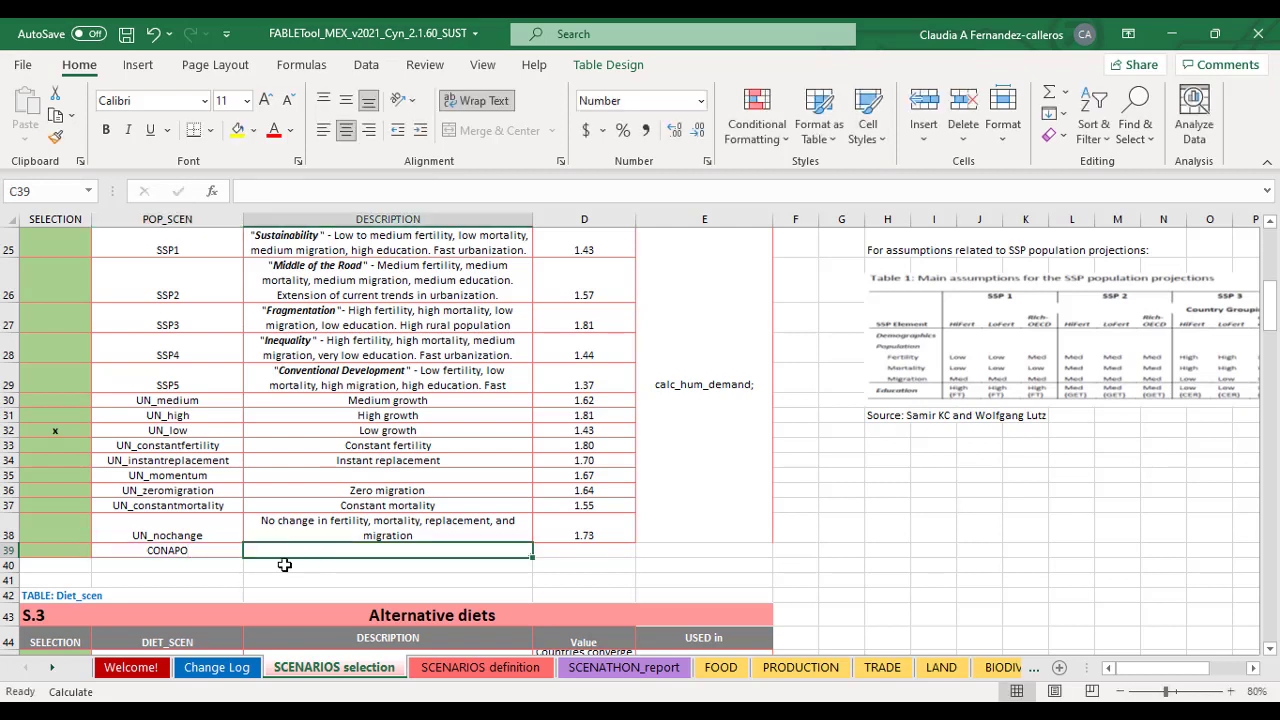
text(conciliación y proyeccion)
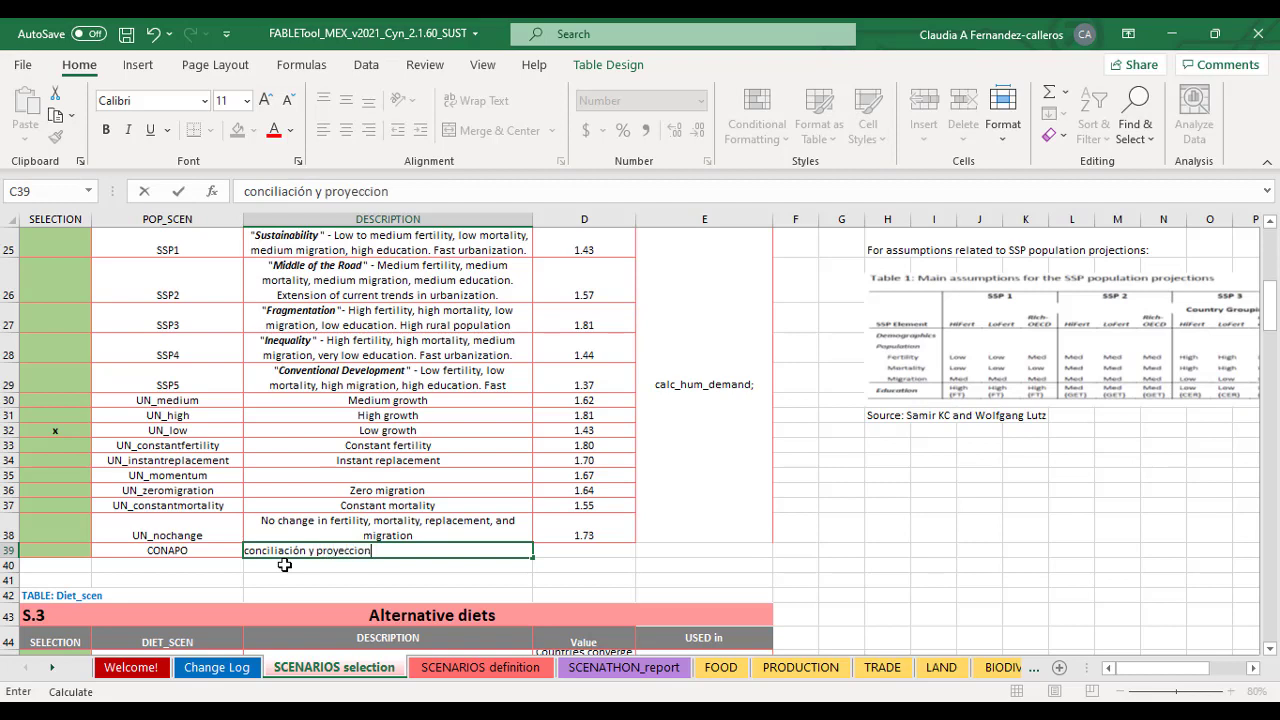
text(es de CO)
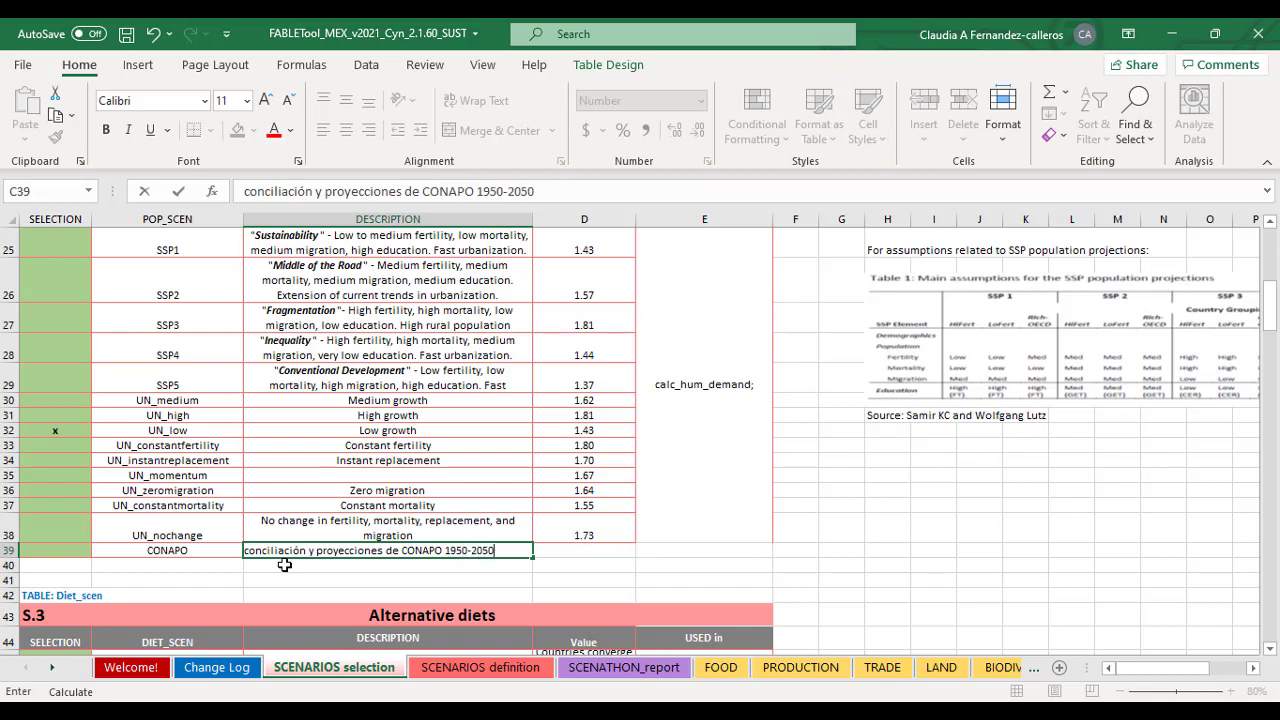
text(NAPO 1950-2050)
key(Return)
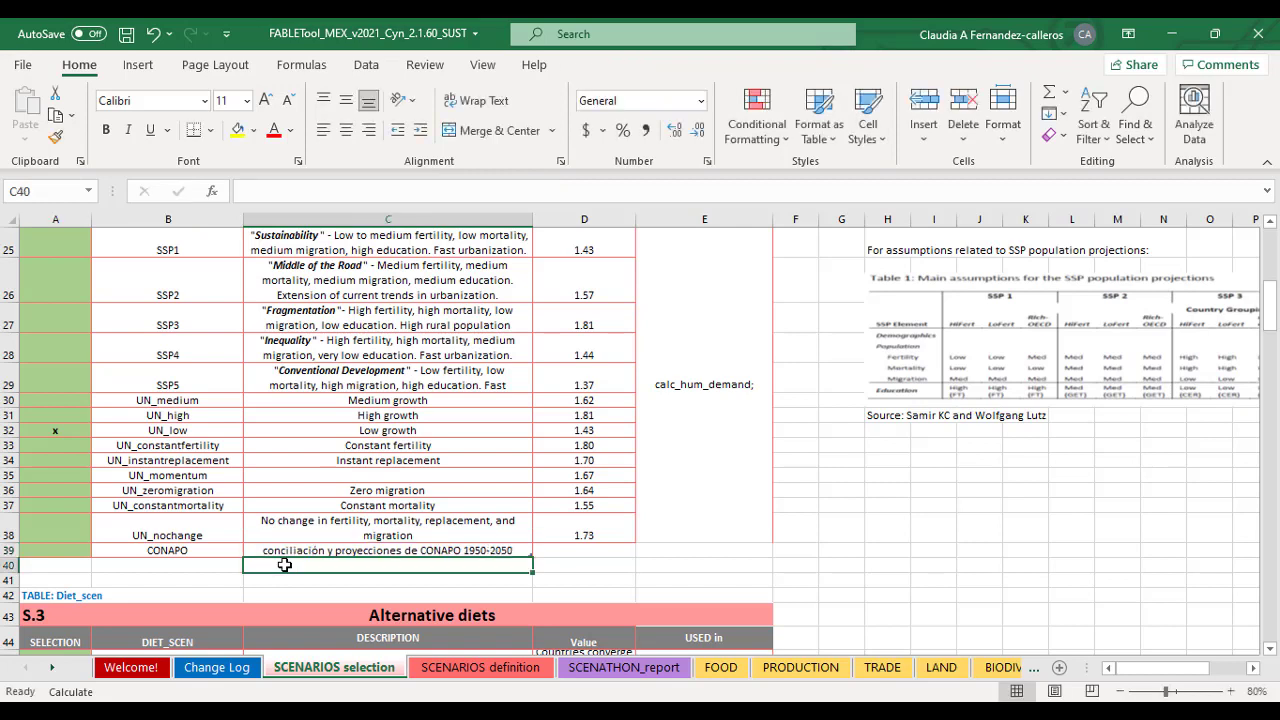
Open the HistData_c sheet and select cell D4 in the empty column beside the historical population
click(53, 668)
click(53, 668)
click(53, 668)
click(53, 668)
click(53, 668)
click(53, 668)
click(53, 668)
click(53, 668)
click(53, 668)
click(53, 668)
click(53, 668)
click(53, 668)
click(53, 668)
click(53, 668)
click(53, 668)
click(53, 668)
click(53, 668)
click(53, 668)
click(53, 668)
click(53, 668)
click(53, 668)
click(53, 668)
click(53, 668)
click(53, 668)
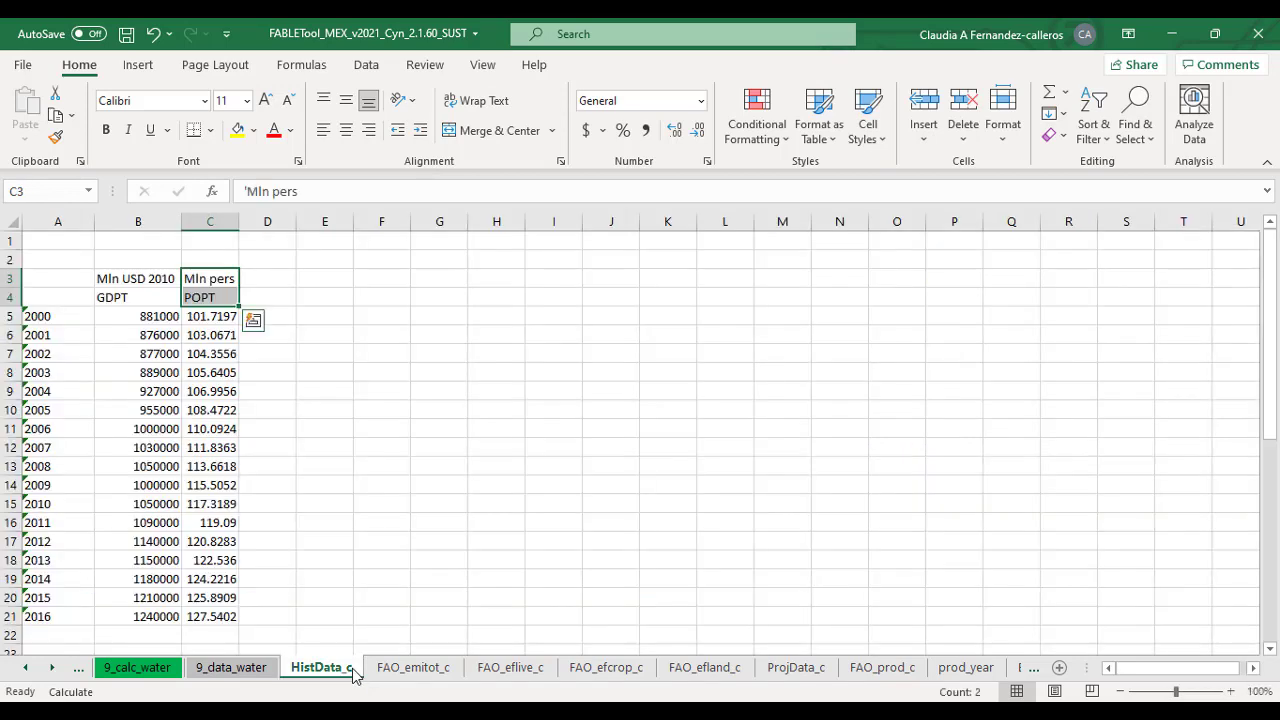
click(287, 298)
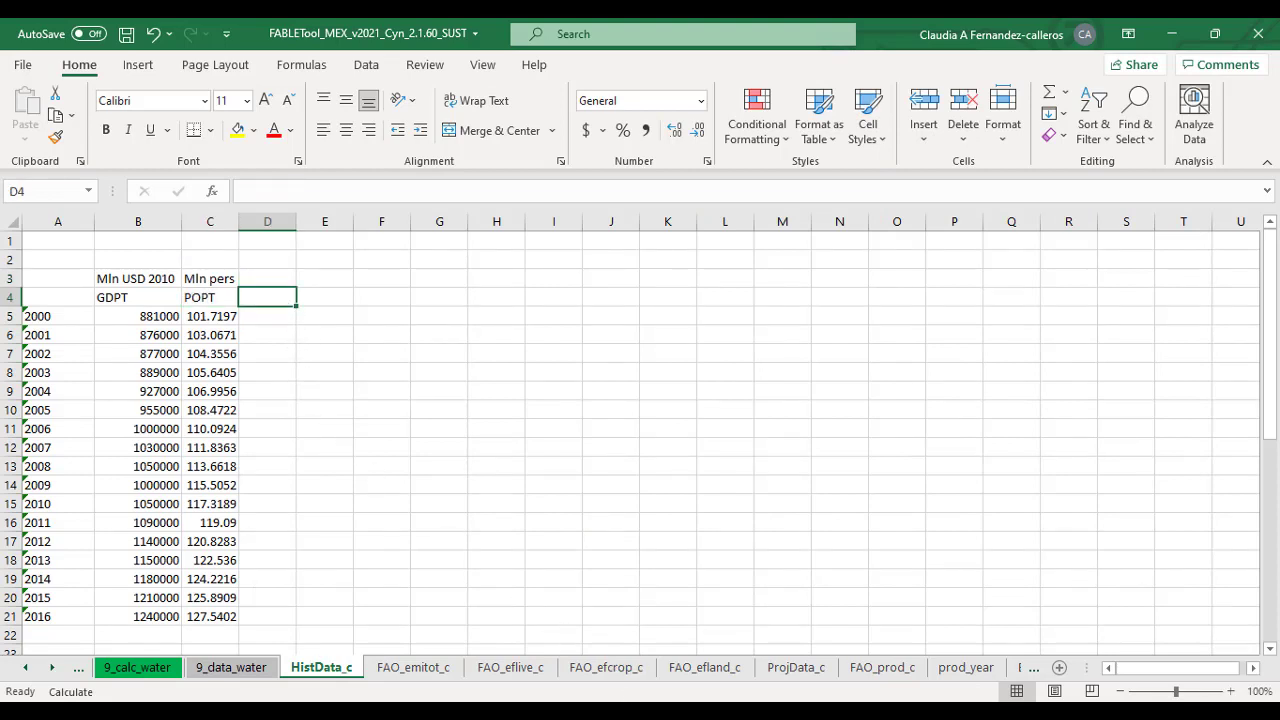
Copy the population column with its headings from pob_ini_hist in the pob_ini_proyecciones workbook to HistData_c starting at D3
click(666, 712)
click(720, 648)
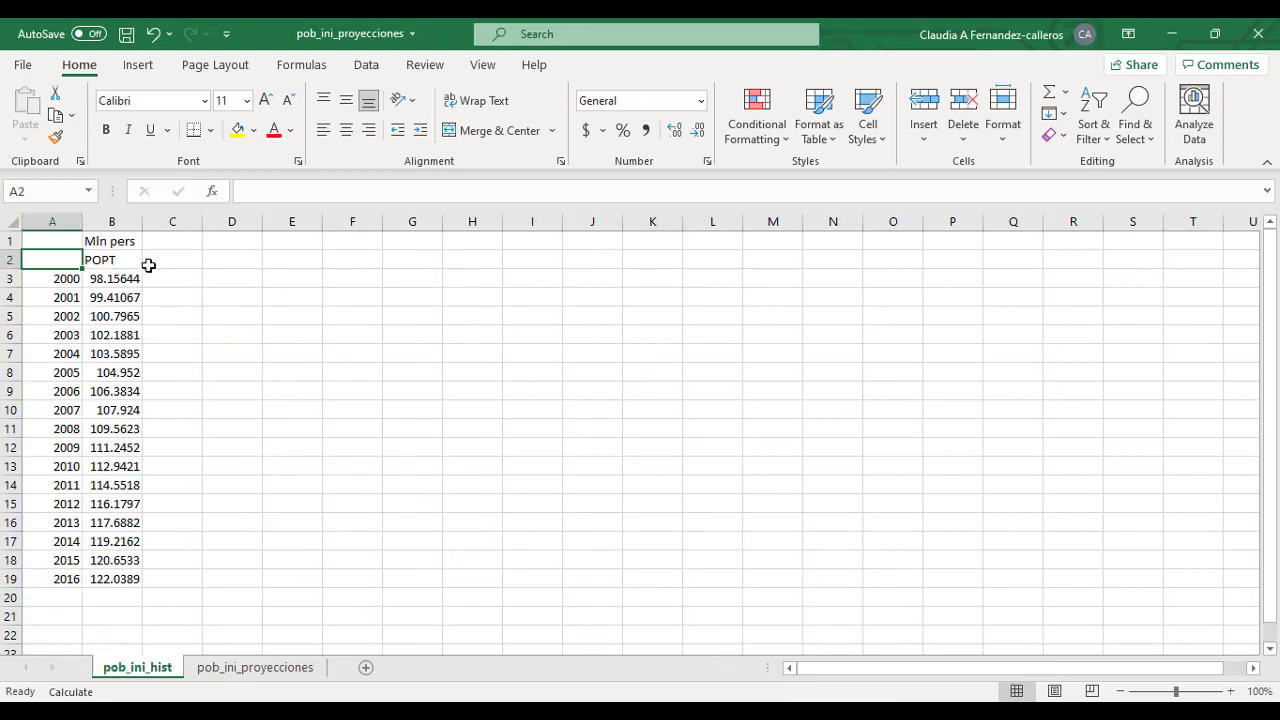
drag(129, 241, 125, 576)
key(ctrl+c)
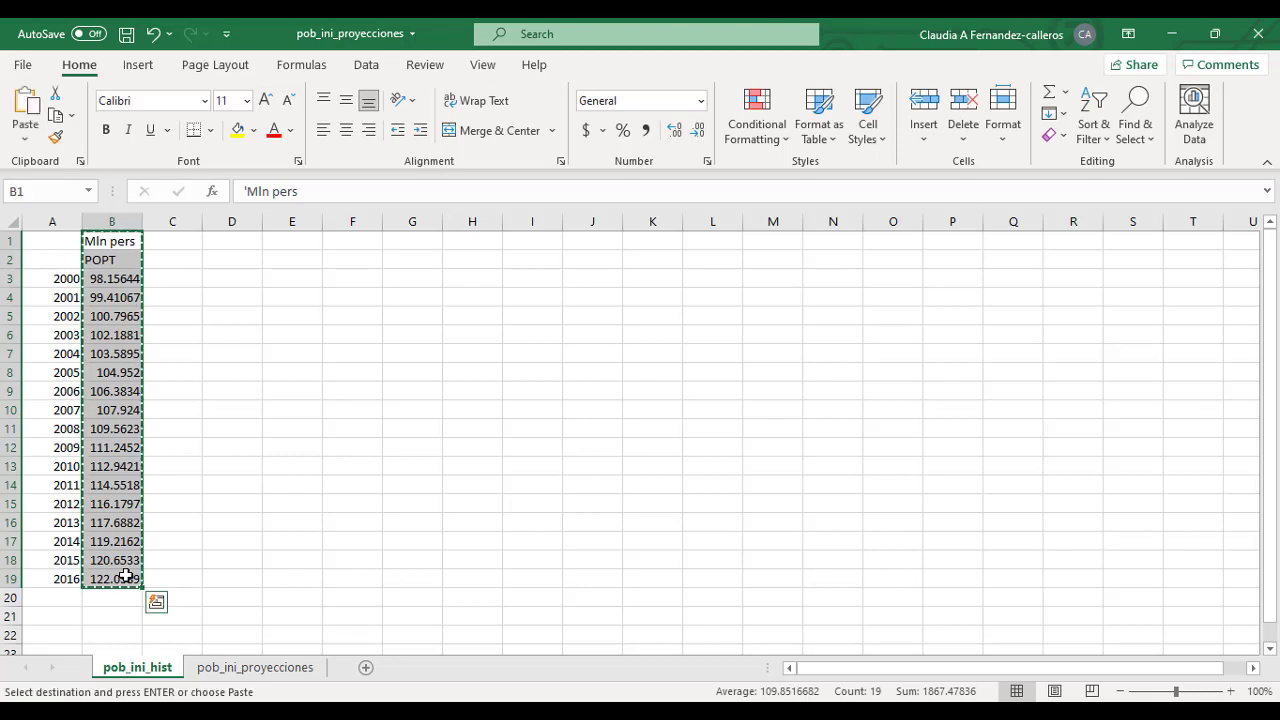
mouse_move(631, 700)
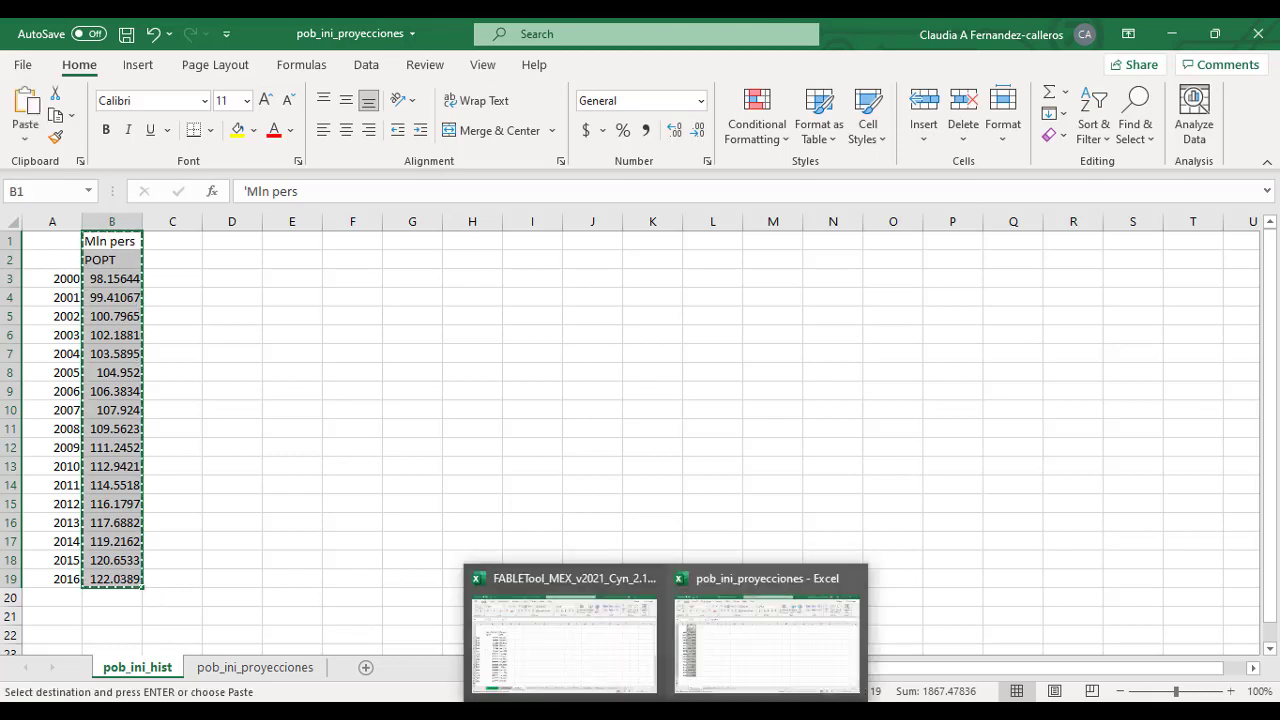
click(563, 643)
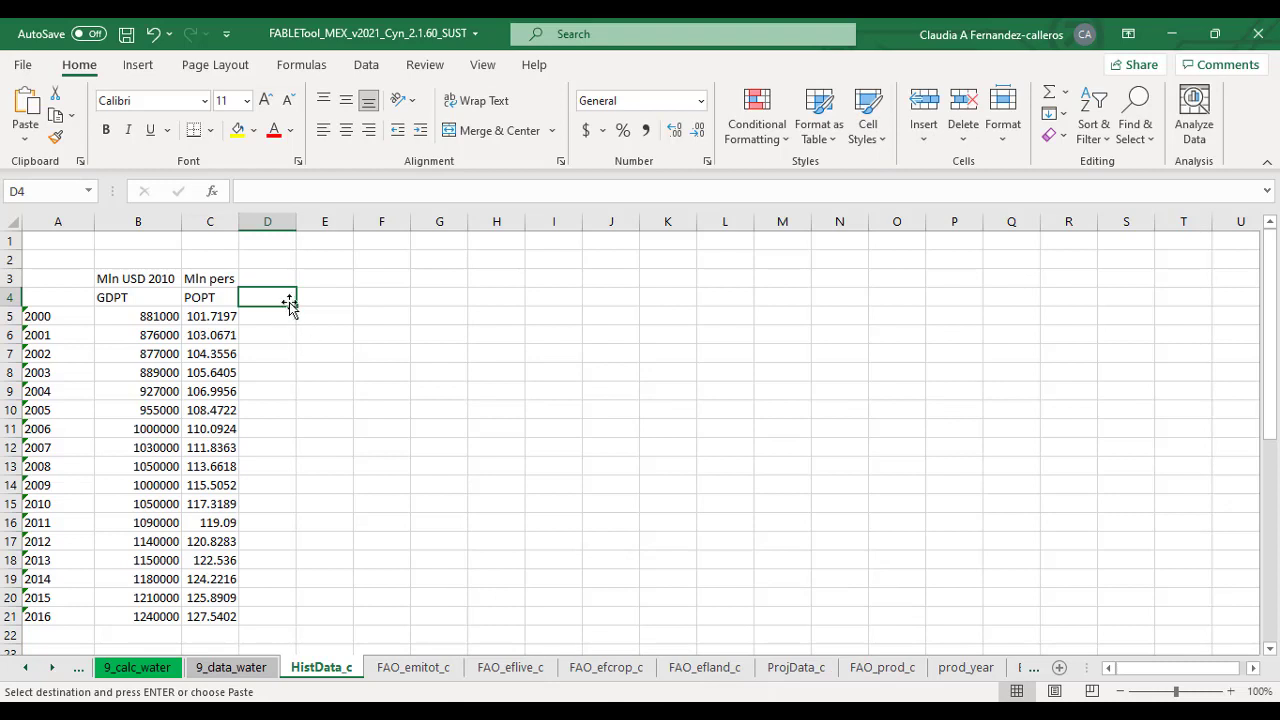
click(276, 277)
key(ctrl+v)
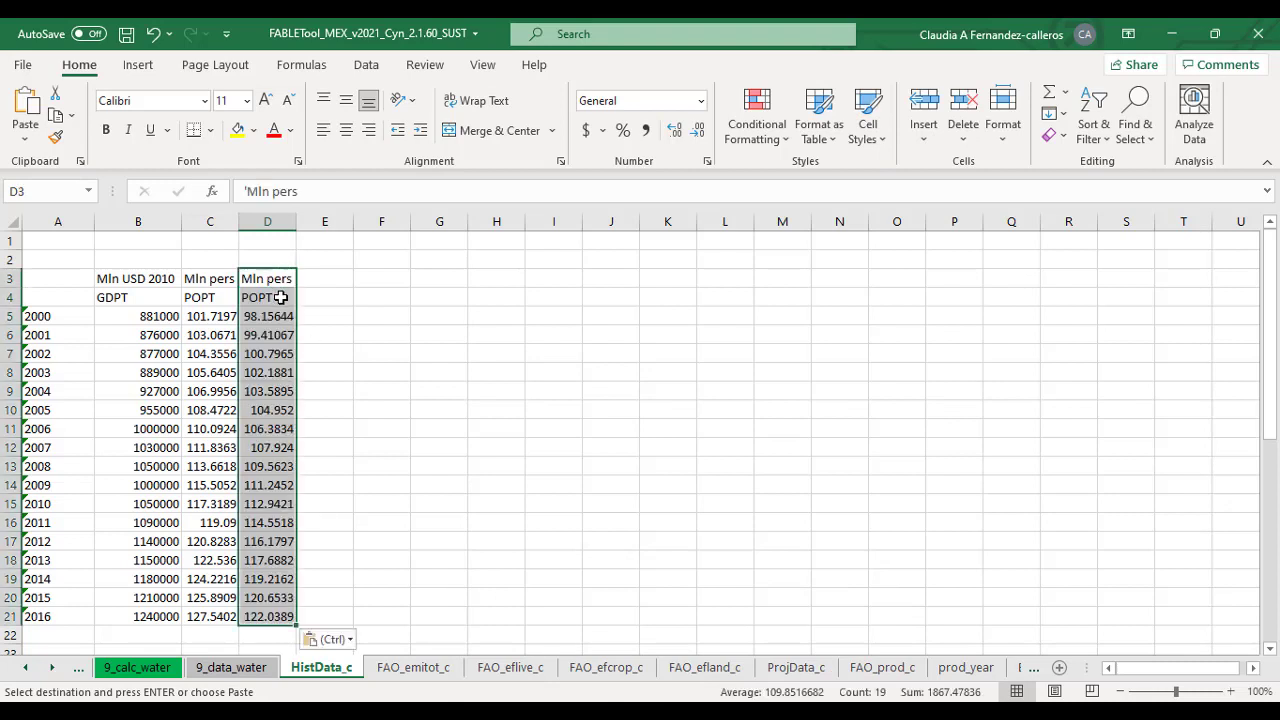
Change the unit heading of the pasted population column to "CONAPO Mln pers"
click(281, 298)
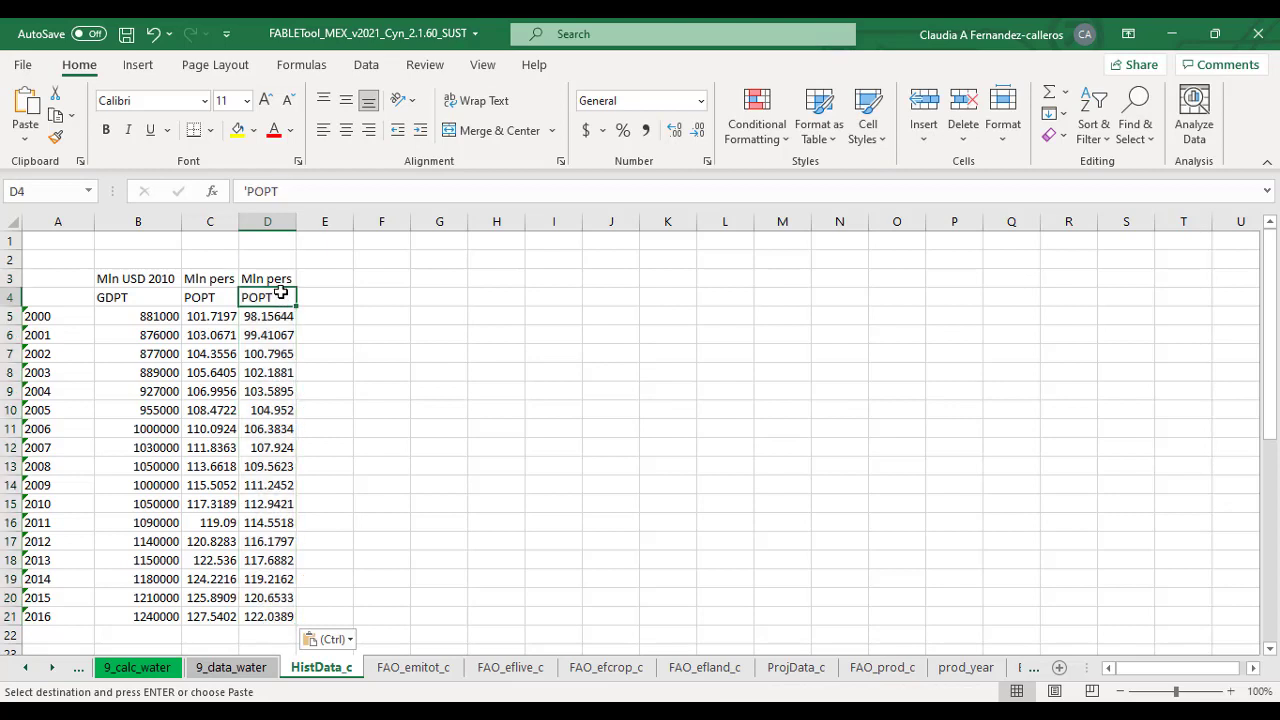
click(274, 278)
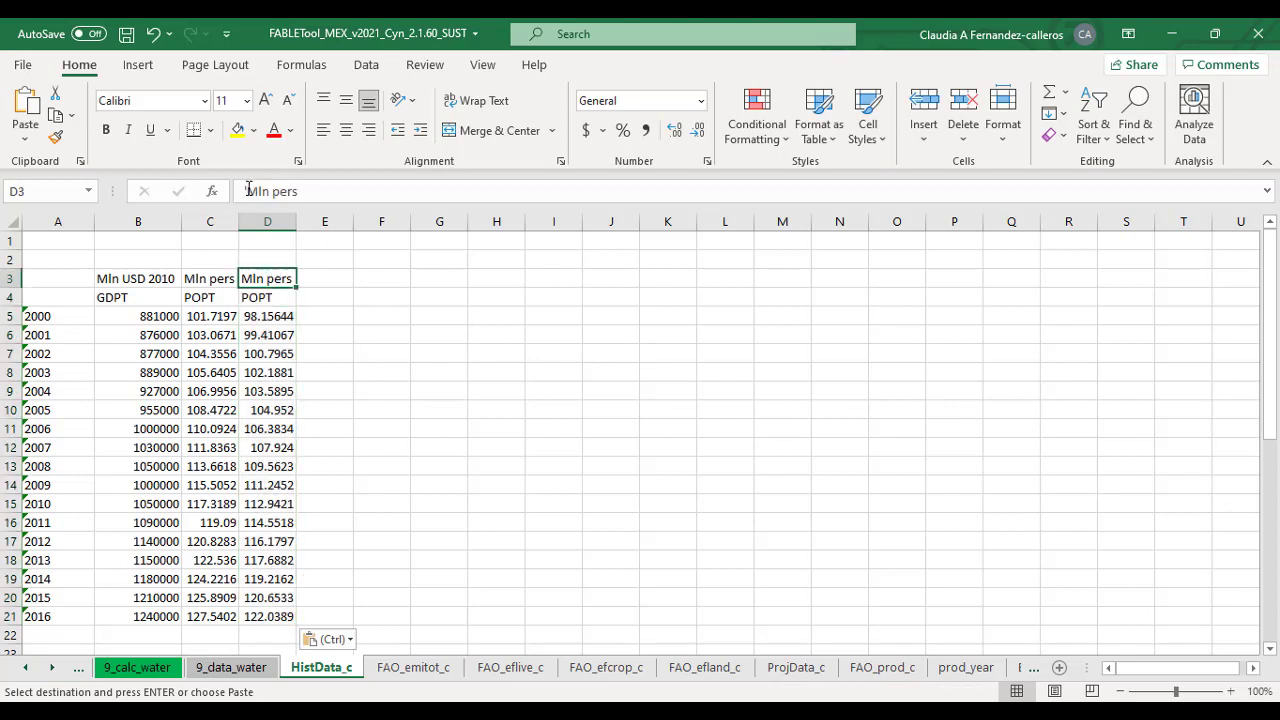
click(249, 190)
key(BackSpace)
text(CONAPO)
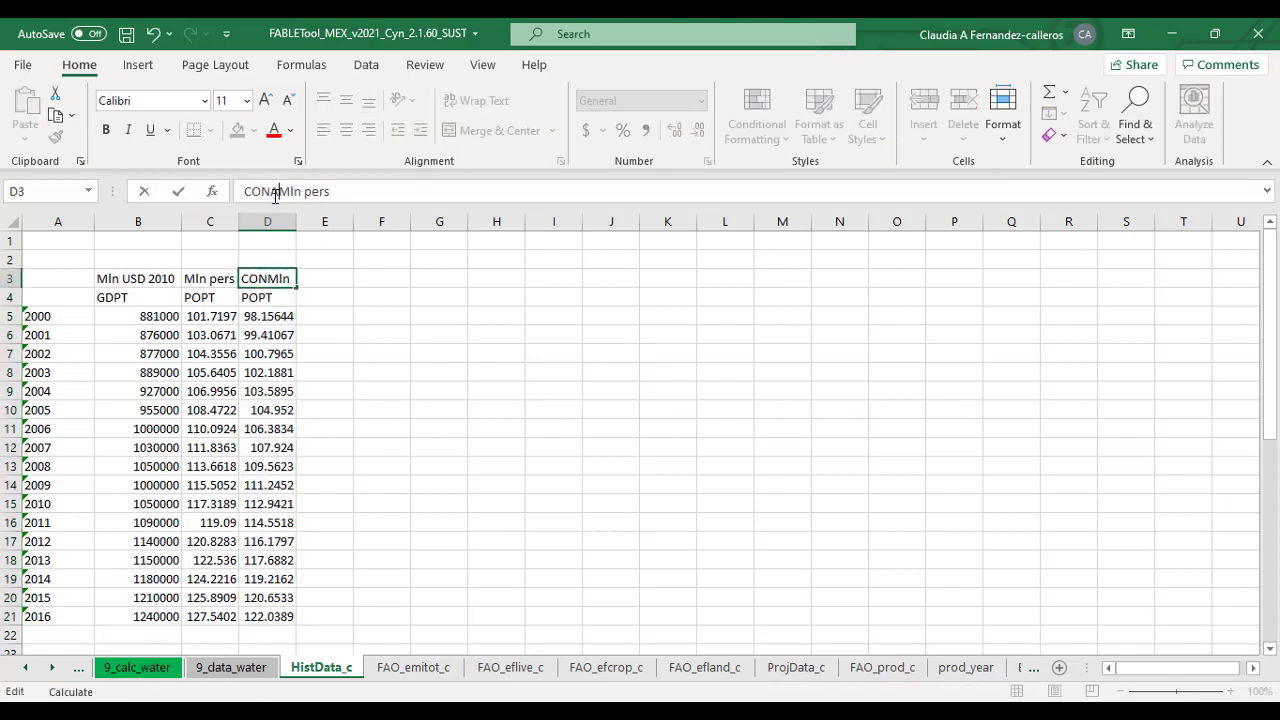
key(Return)
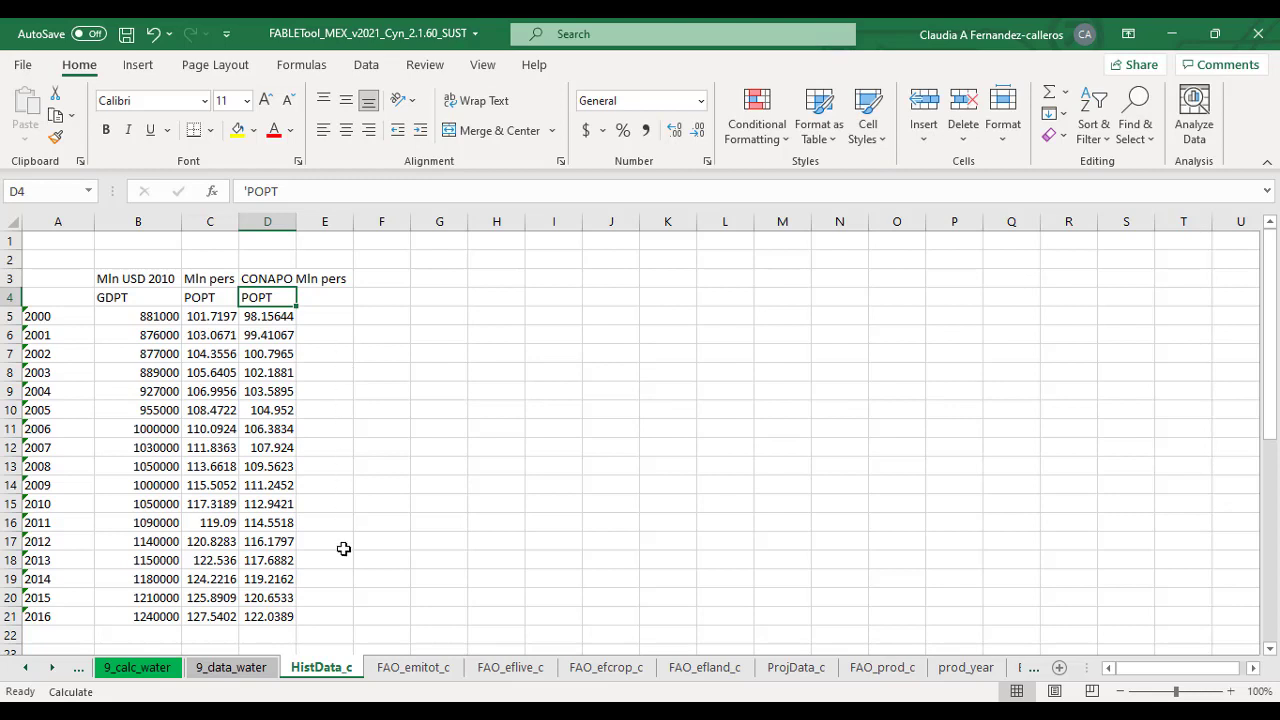
Return to the gdp_pop_hist table on the 1_data_demand sheet
click(27, 669)
click(27, 669)
click(27, 669)
click(27, 669)
click(27, 669)
click(27, 669)
click(27, 669)
click(27, 669)
click(27, 669)
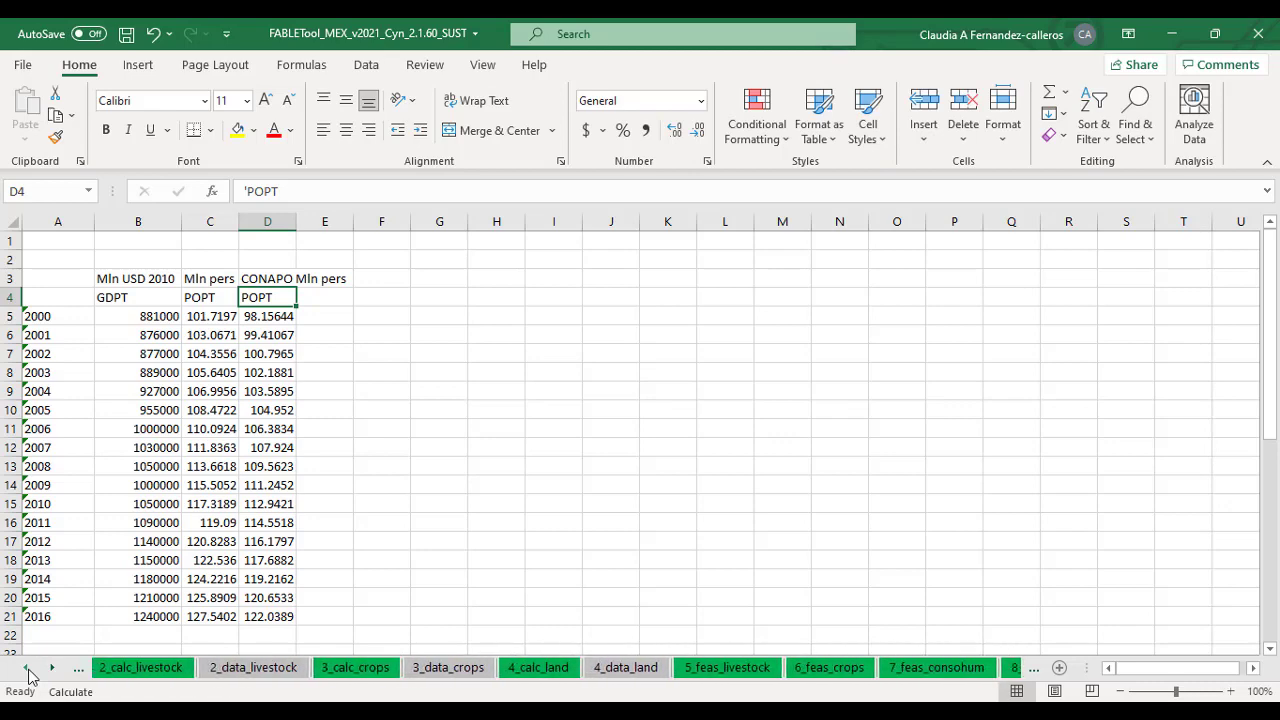
click(27, 669)
click(133, 674)
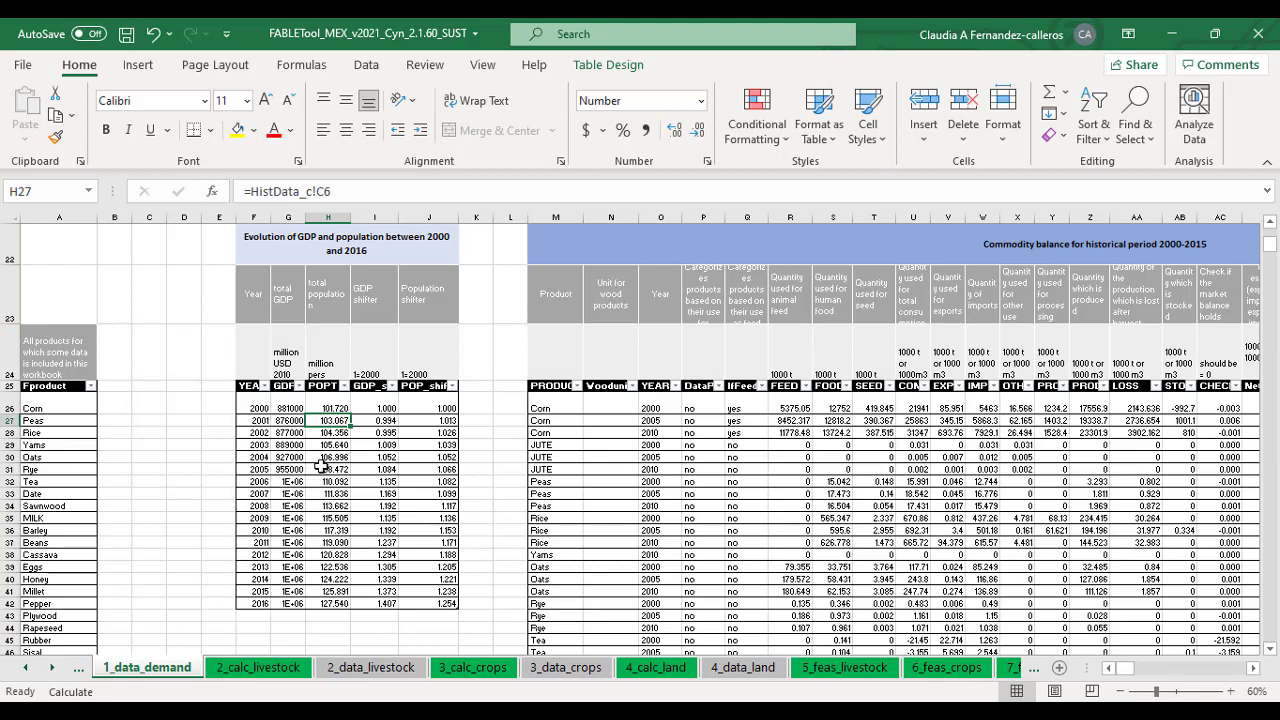
Replace the total population formula for 2000 with =HistData_c!D5 so the POPT column draws on the CONAPO data
click(329, 408)
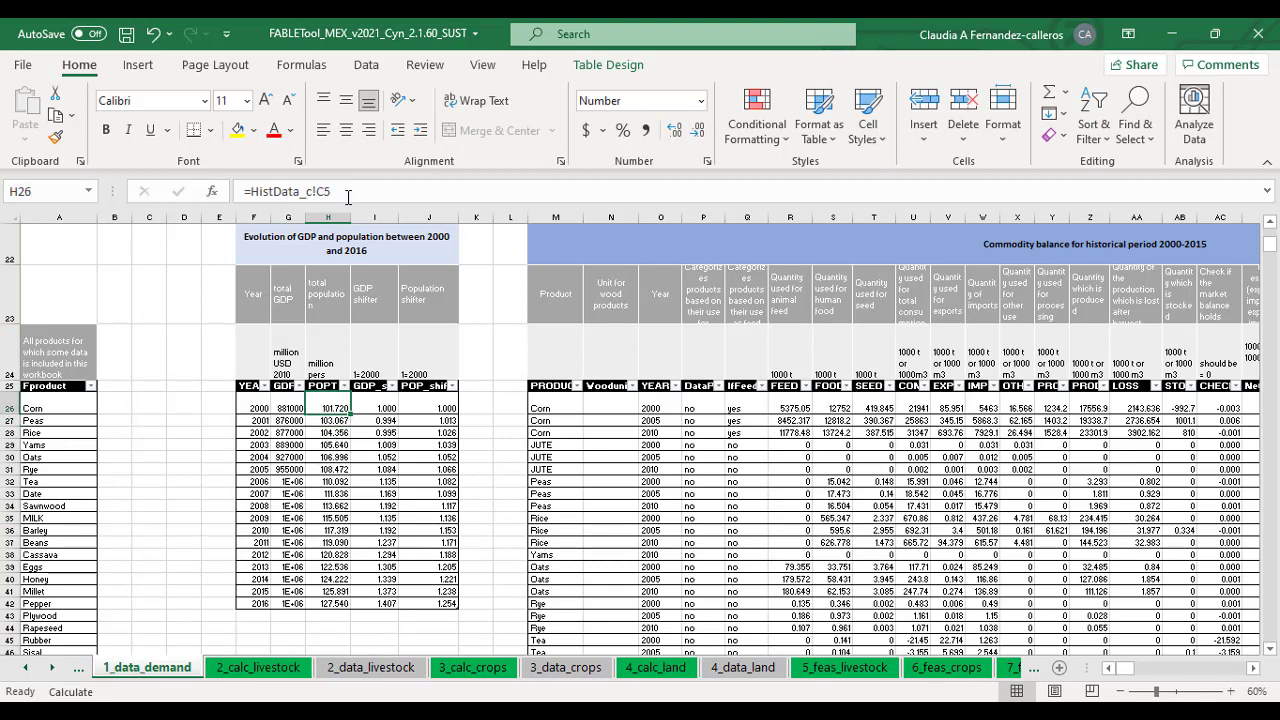
drag(341, 191, 255, 191)
key(BackSpace)
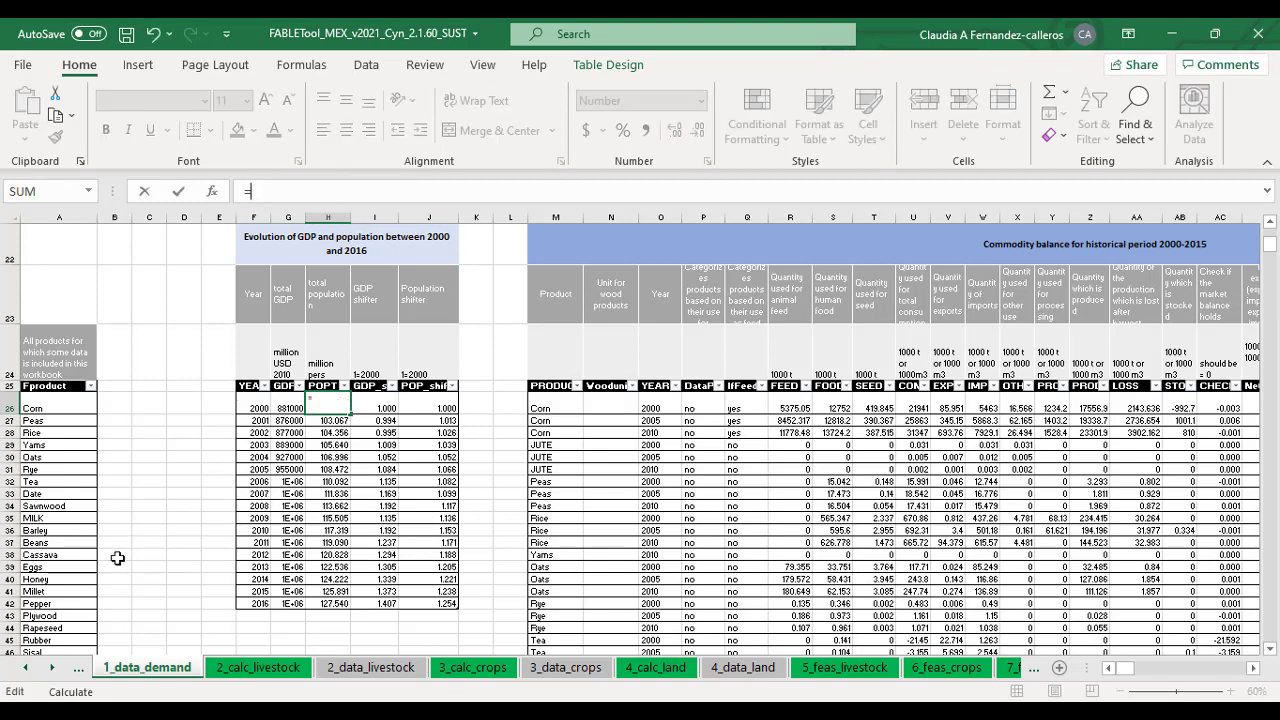
click(53, 667)
click(53, 667)
click(53, 667)
click(53, 667)
click(53, 667)
click(53, 667)
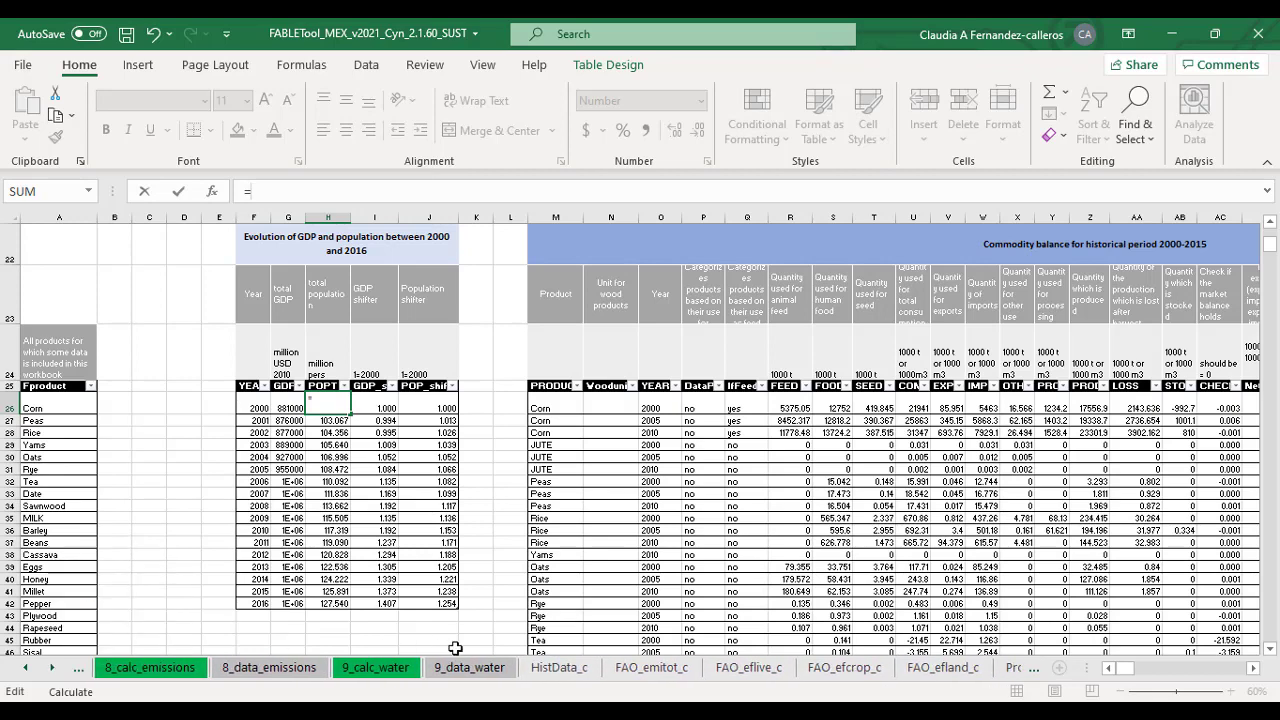
click(545, 677)
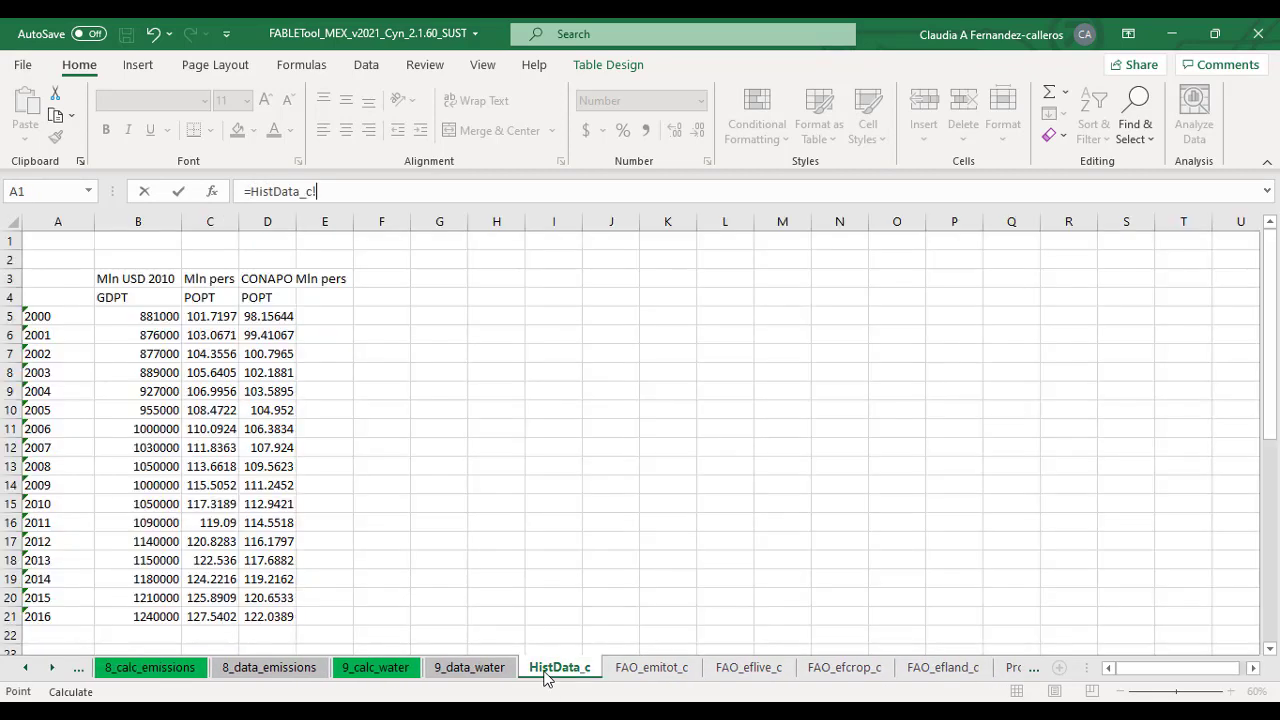
click(273, 317)
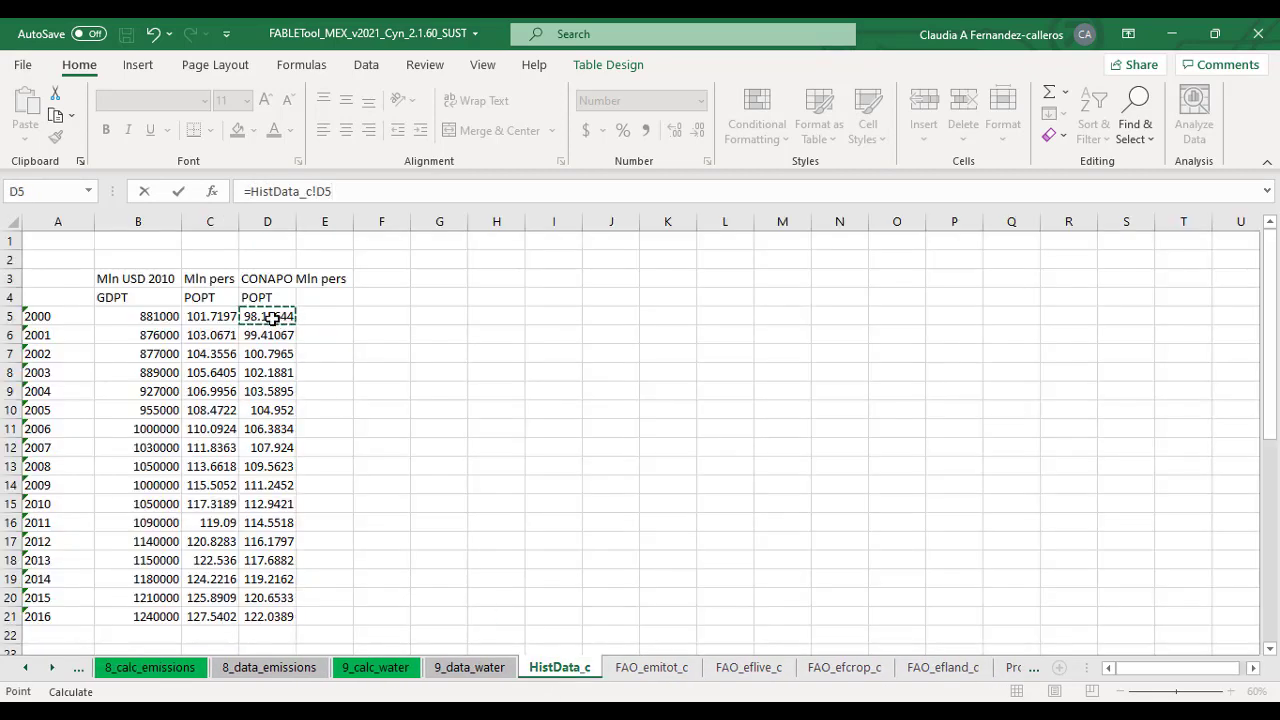
key(Return)
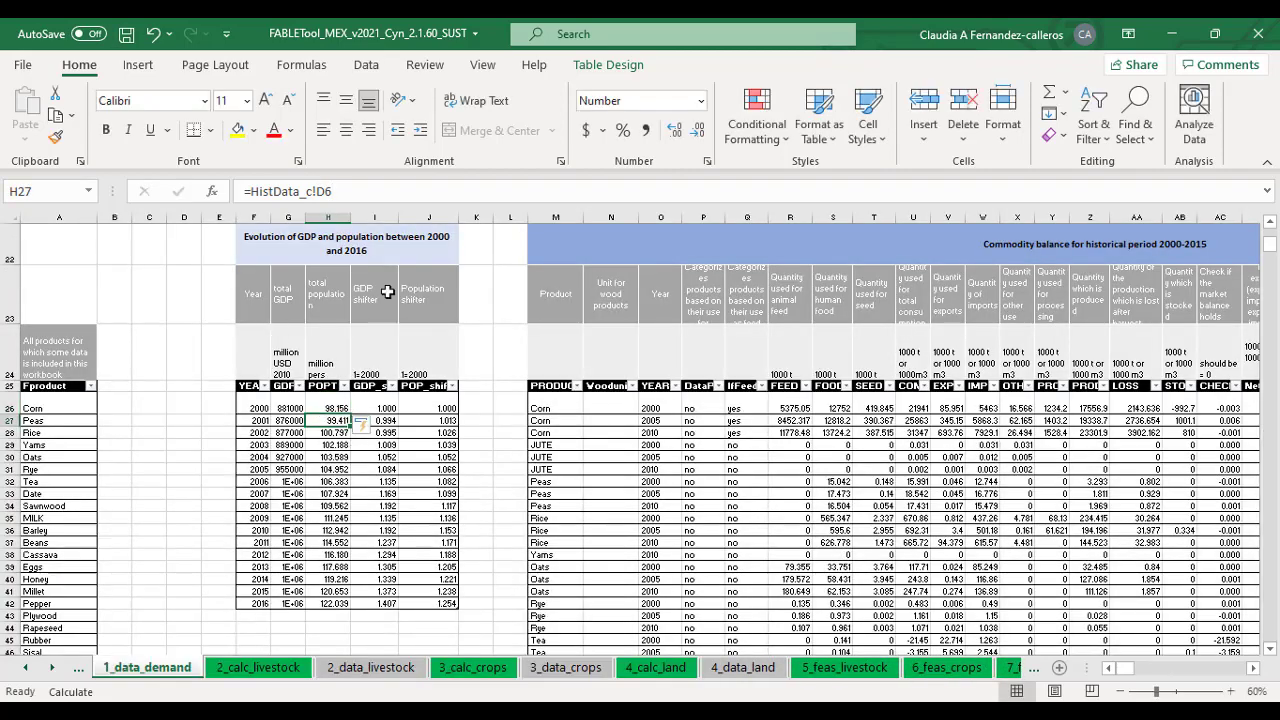
Check the HistData_c references in the total population formulas for 2001 and the following years
drag(333, 191, 271, 191)
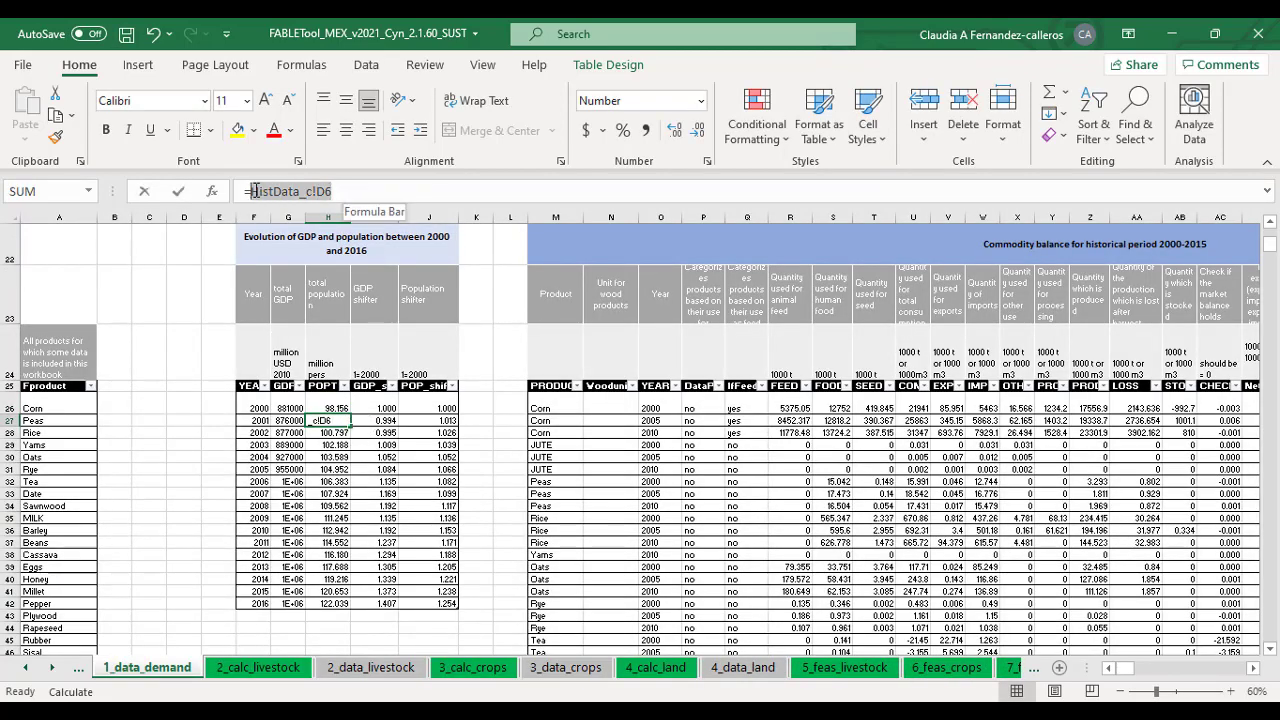
click(355, 191)
key(Return)
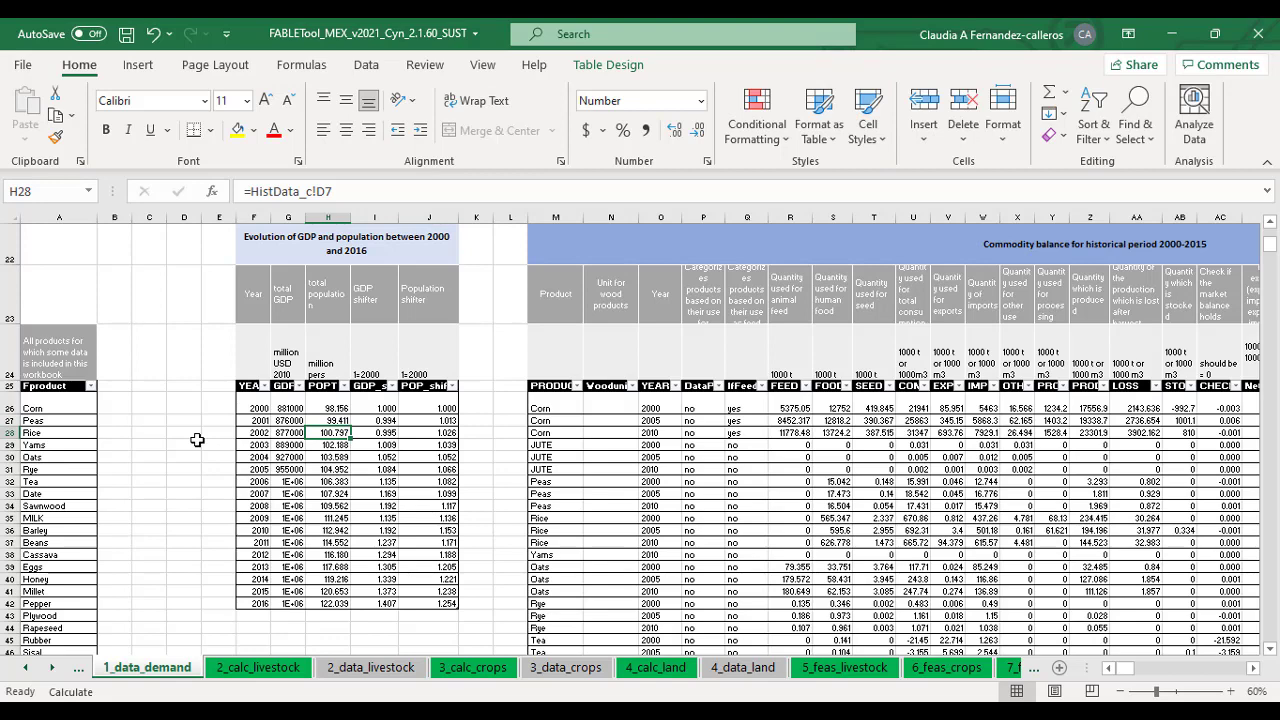
key(Down)
key(Down)
key(Down)
key(Down)
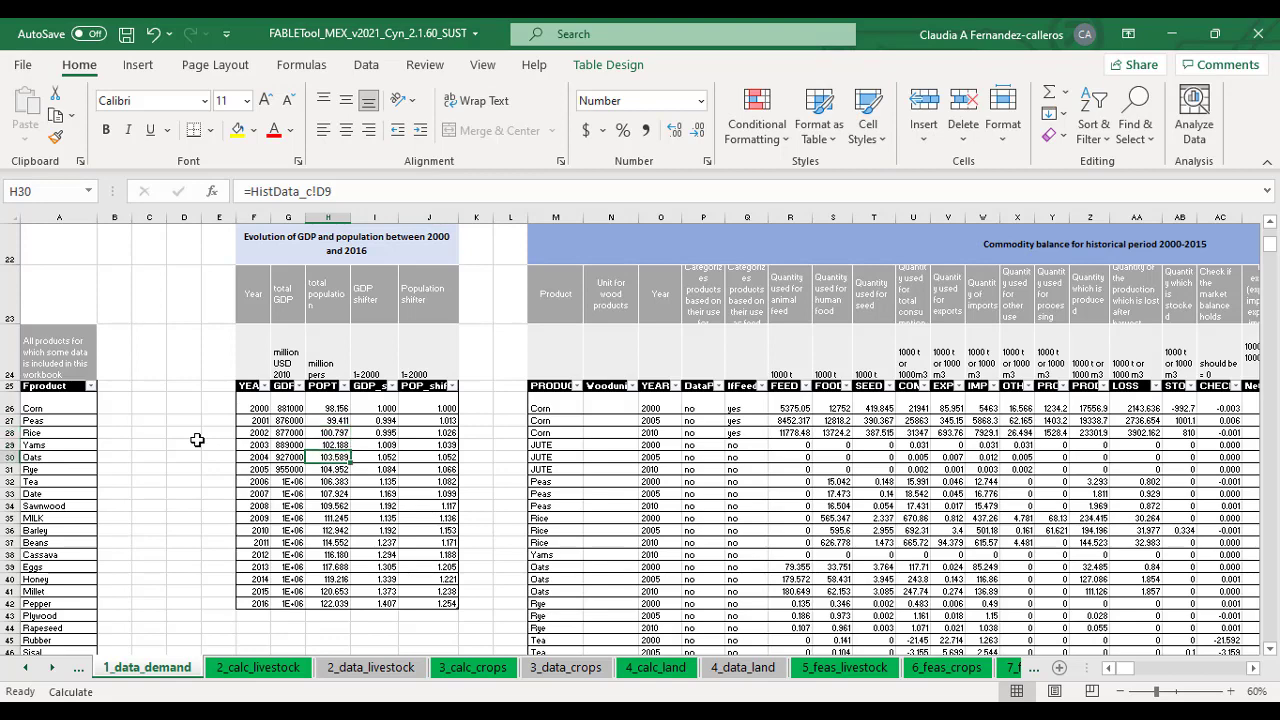
Check the remaining HistData_c references in the POPT column down to the 2009 row
key(Down)
key(Down)
key(Down)
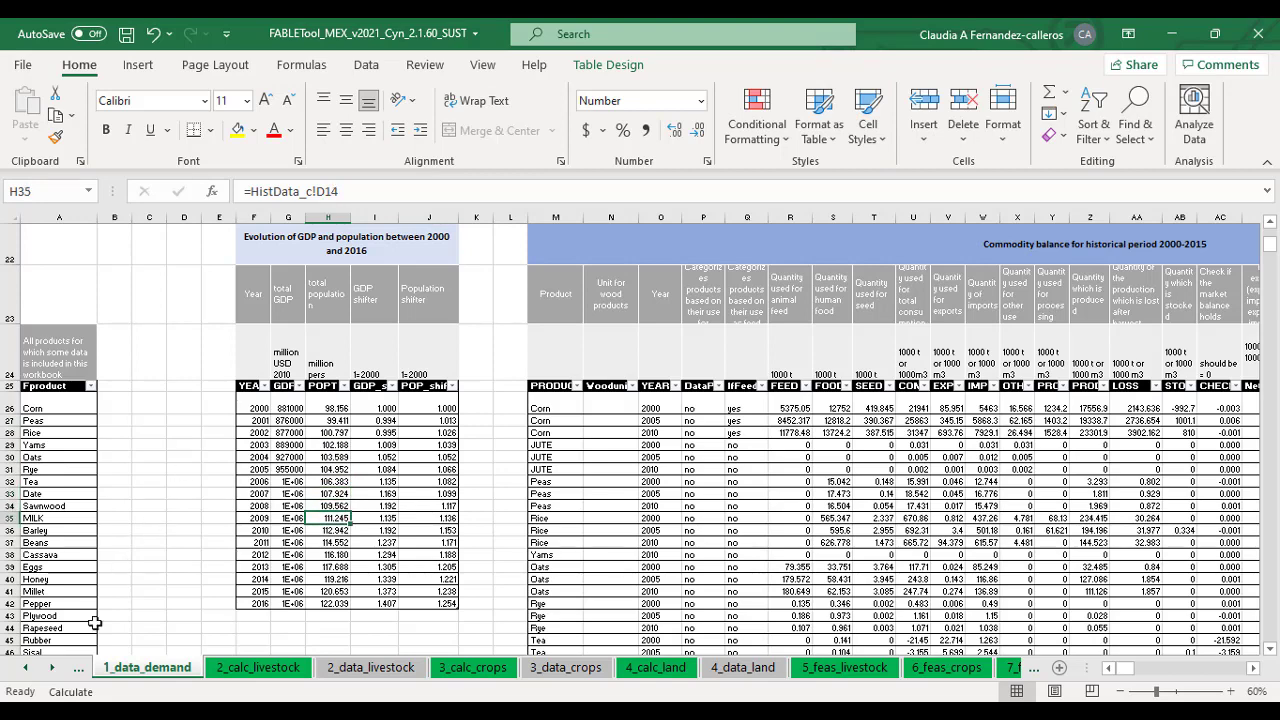
Open the ProjData_c sheet and review its shifter, GDPT and POPT headings and the list of SSP scenarios
click(52, 670)
click(52, 670)
click(52, 670)
click(52, 670)
click(52, 670)
click(52, 670)
click(52, 670)
click(52, 670)
click(52, 670)
click(52, 670)
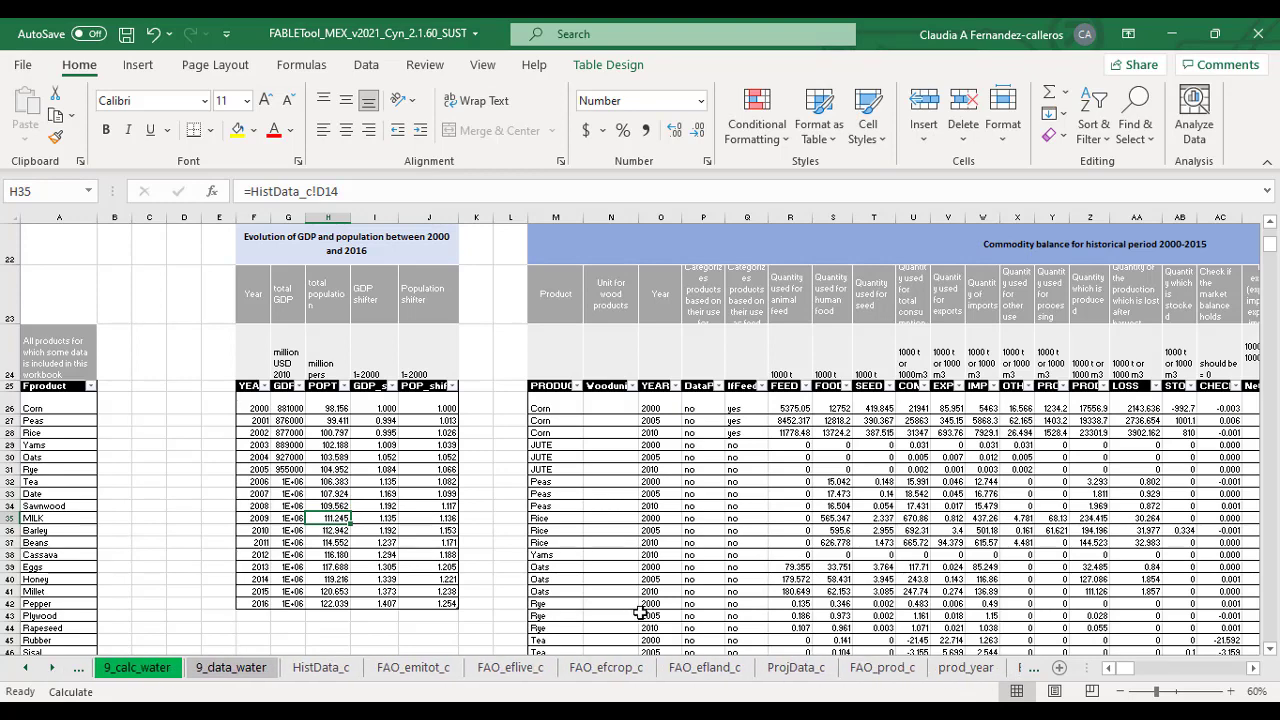
click(799, 670)
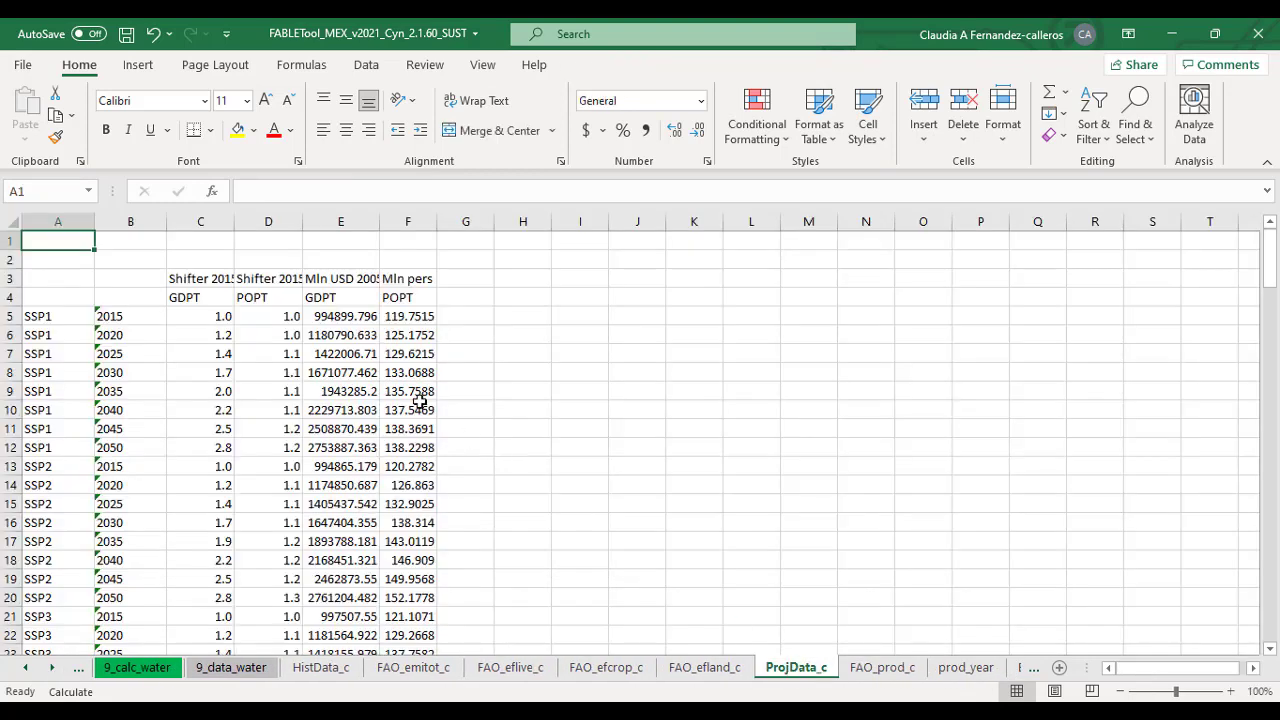
drag(212, 279, 412, 302)
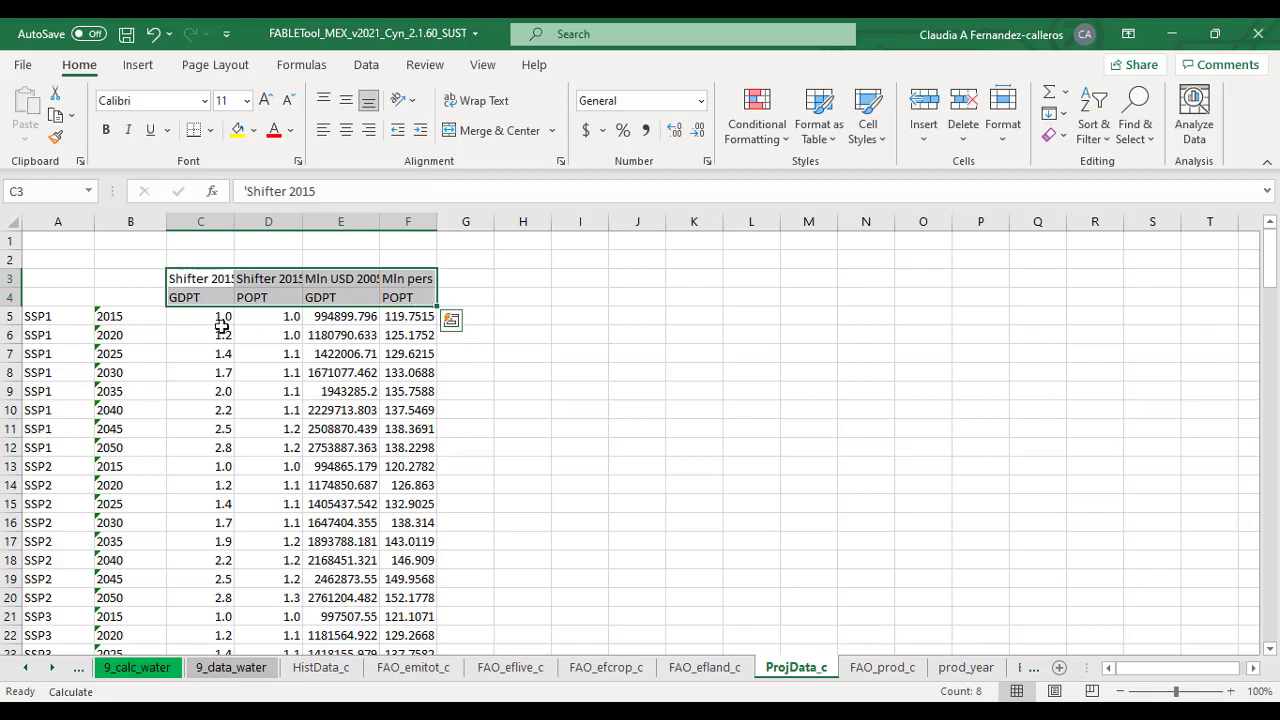
drag(73, 317, 56, 596)
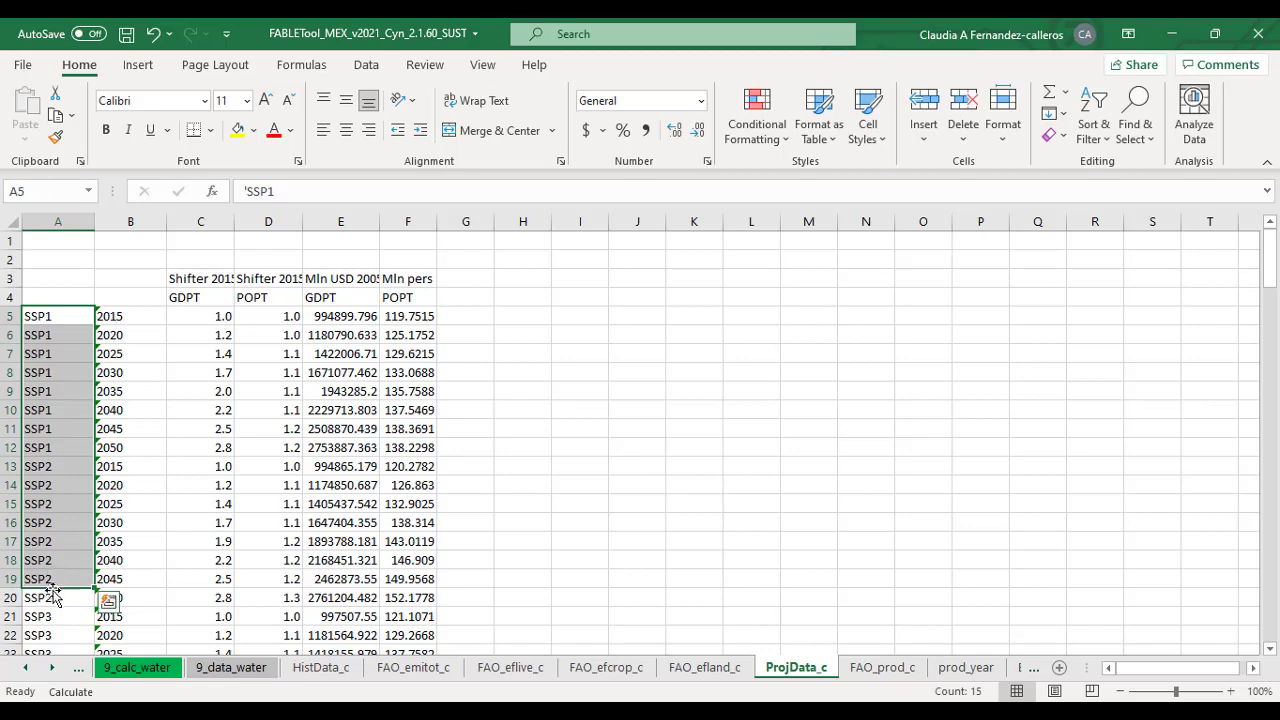
click(80, 598)
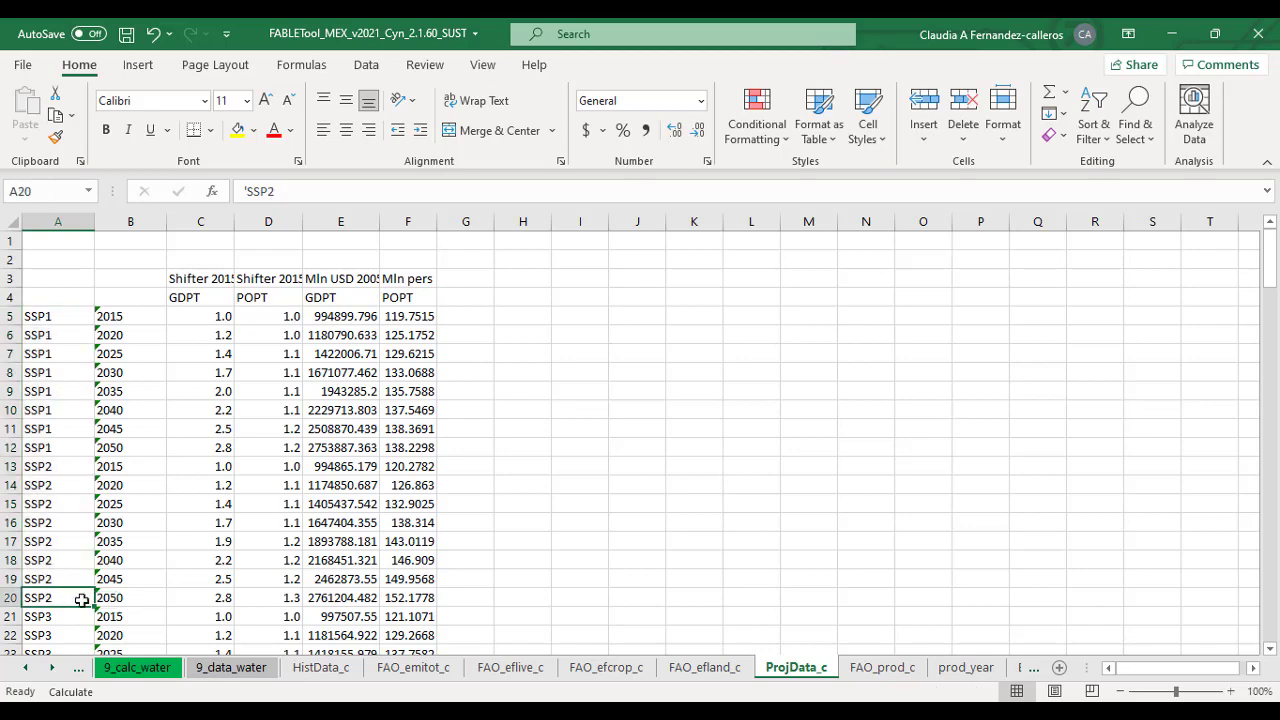
Copy the years 2015 to 2050 from the last UN_nochange block on ProjData_c into the empty rows starting at B117
key(ctrl+Down)
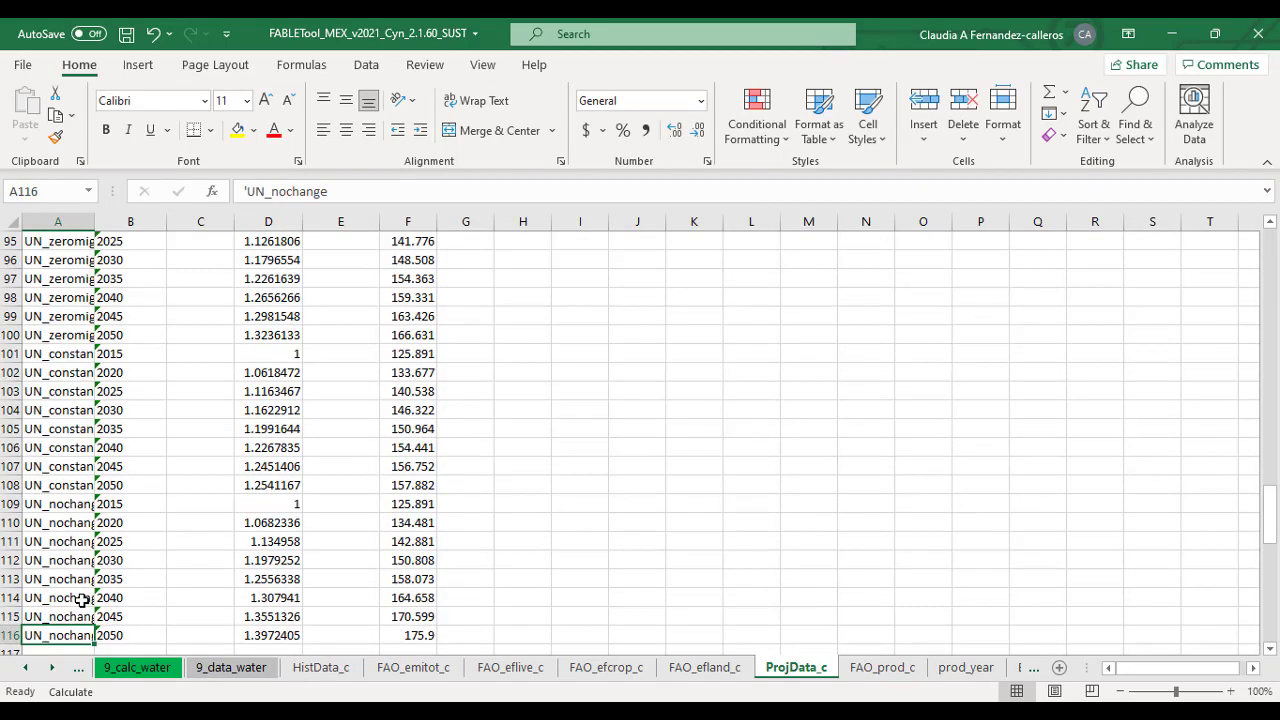
drag(136, 505, 136, 635)
key(ctrl+c)
scroll(130, 599, down, 1)
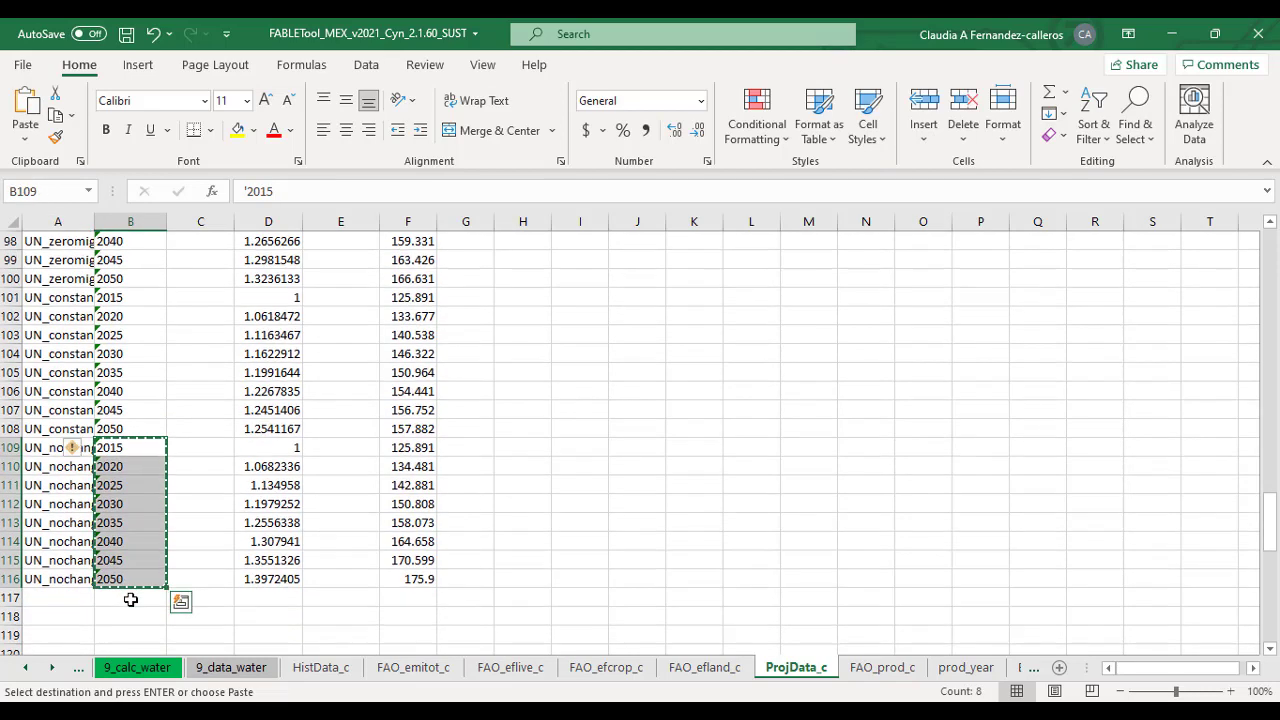
click(130, 599)
key(ctrl+v)
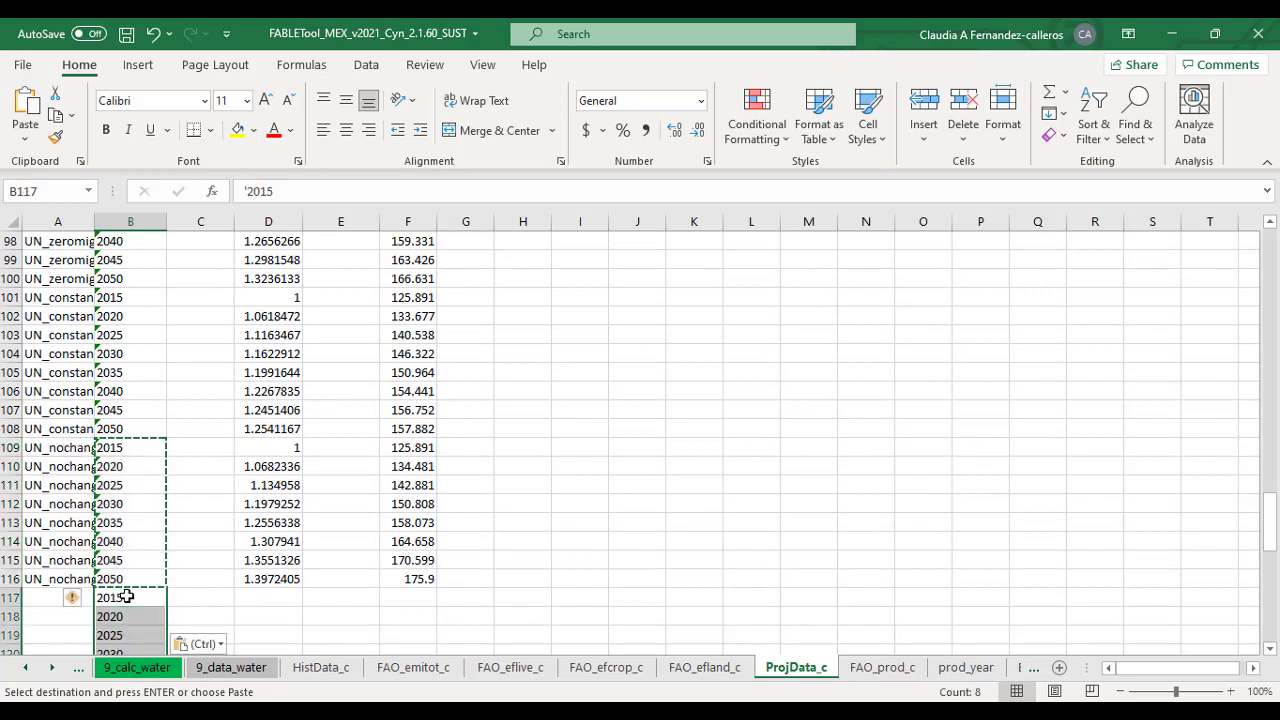
Label the new year rows A117 to A124 with the scenario name CONAPO
click(37, 601)
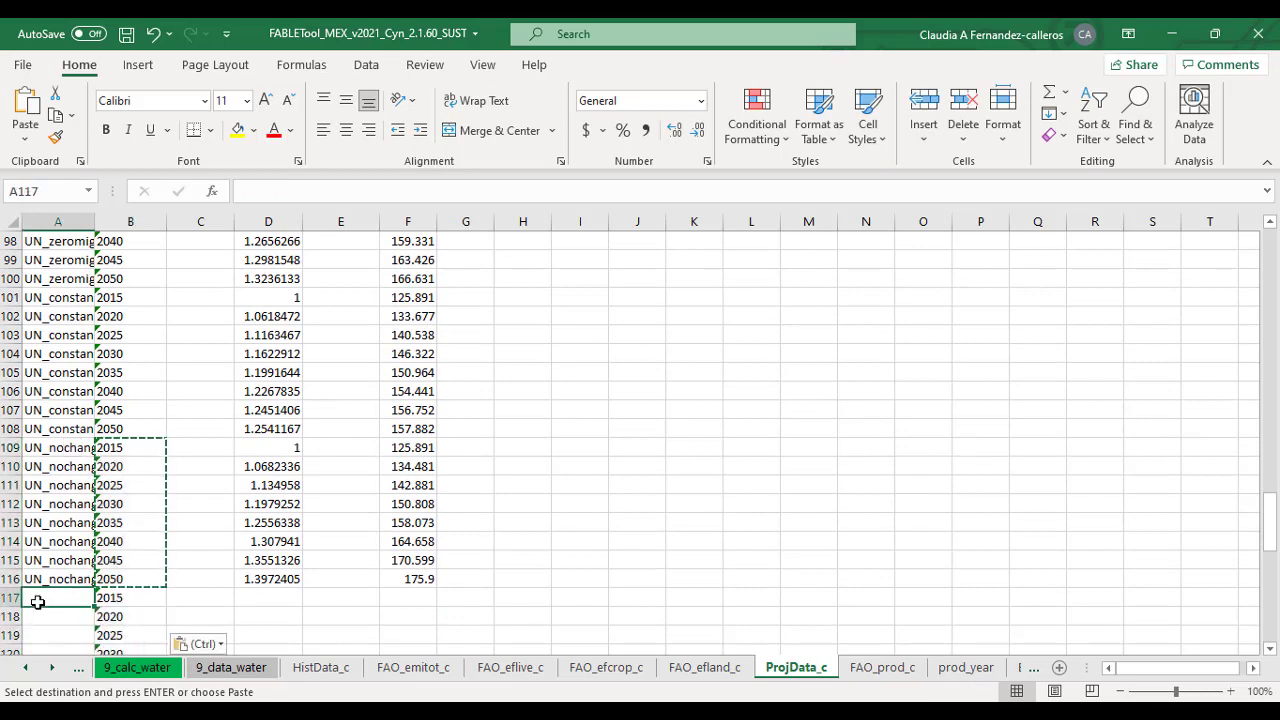
text(CONAPO)
key(Return)
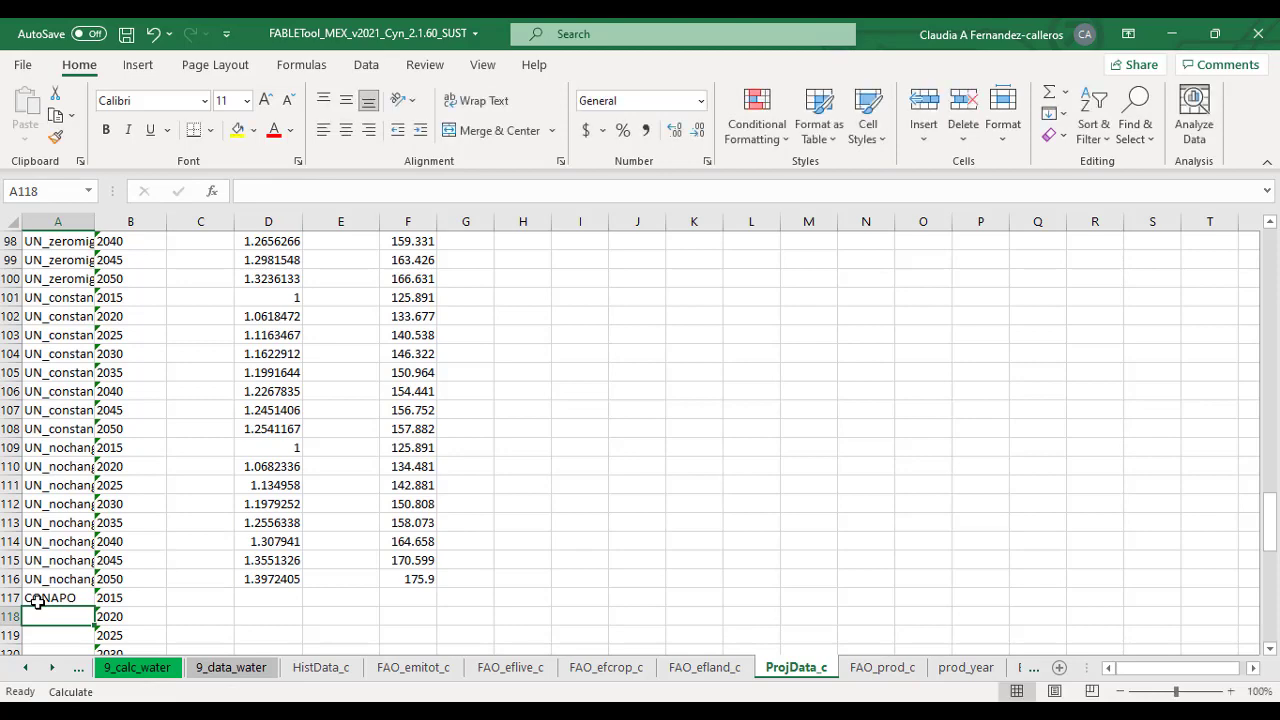
click(80, 599)
double_click(93, 607)
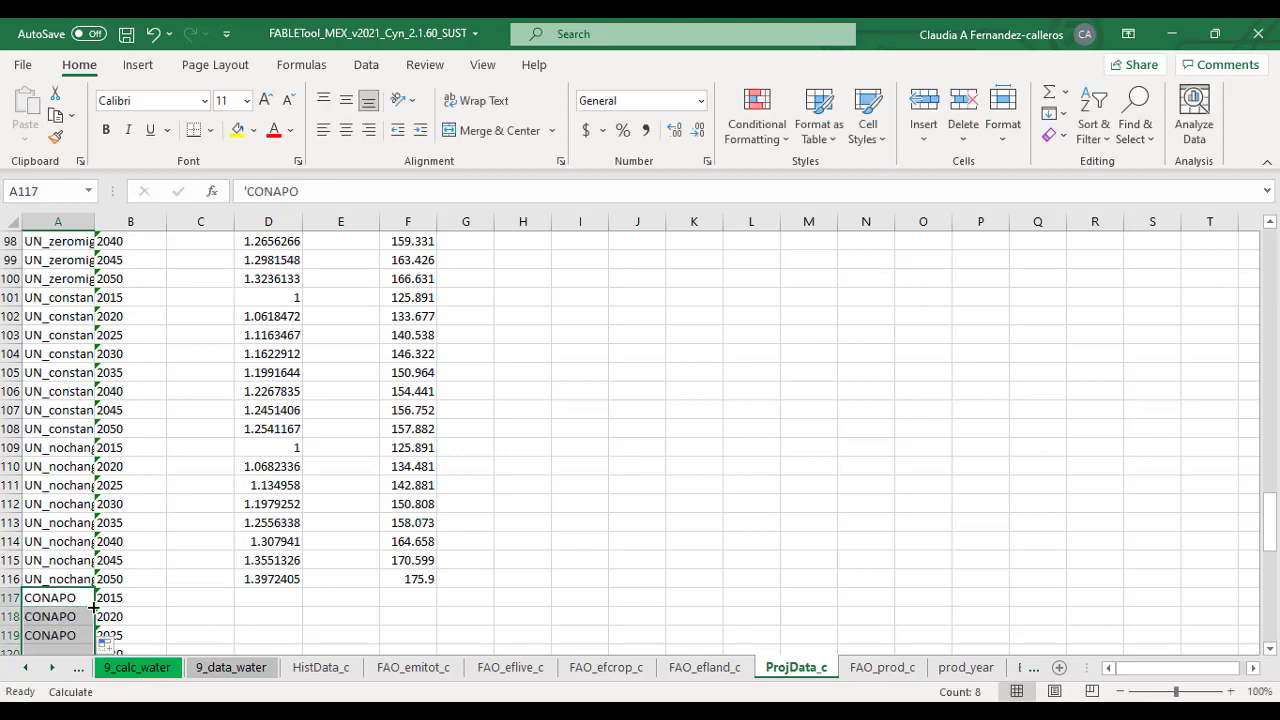
scroll(293, 595, down, 2)
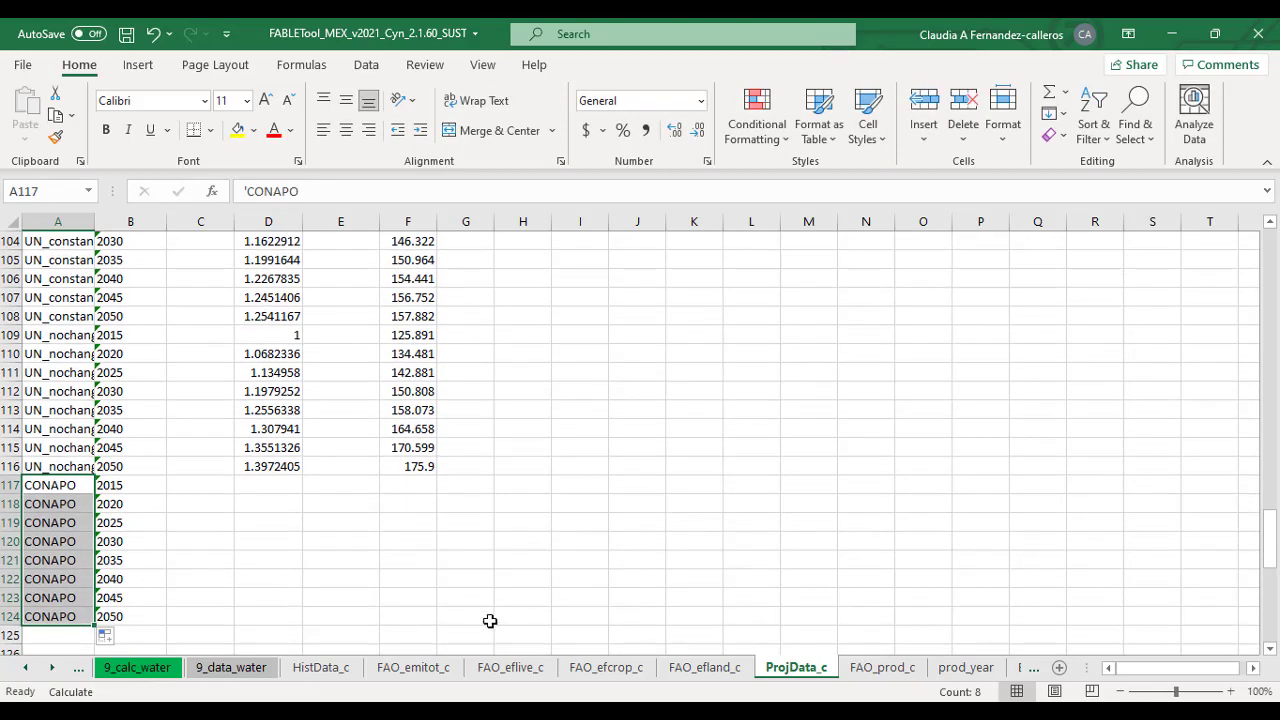
Copy the 2015–2050 POBL_Mln values from the pob_ini_proyecciones sheet of the pob_ini_proyecciones workbook into ProjData_c, starting at F117
click(665, 710)
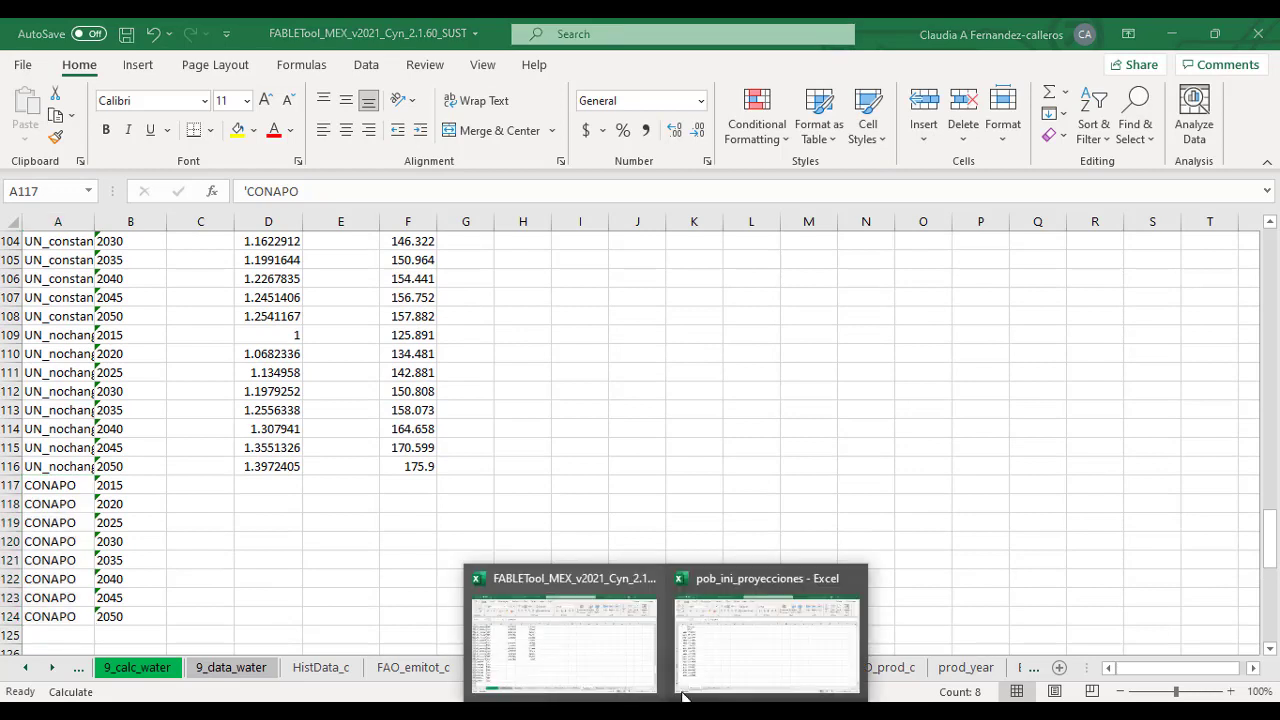
click(734, 634)
click(277, 670)
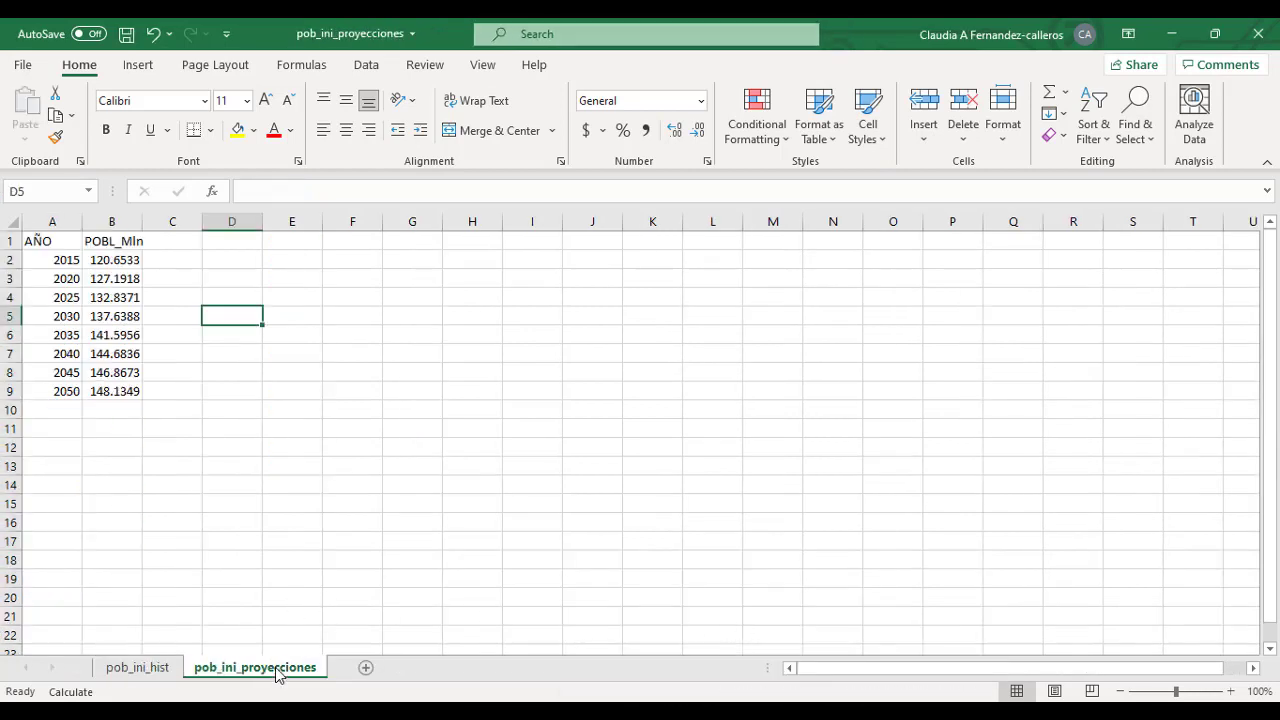
drag(127, 258, 119, 391)
key(ctrl+c)
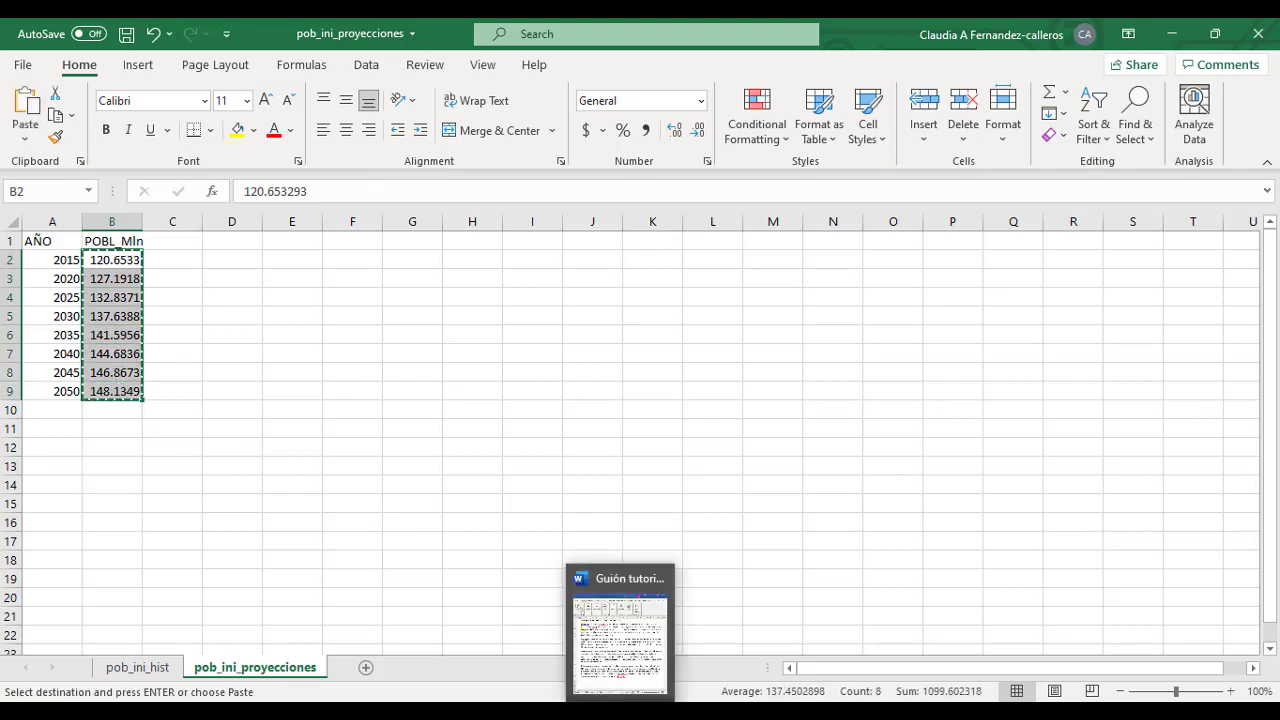
mouse_move(665, 700)
click(598, 647)
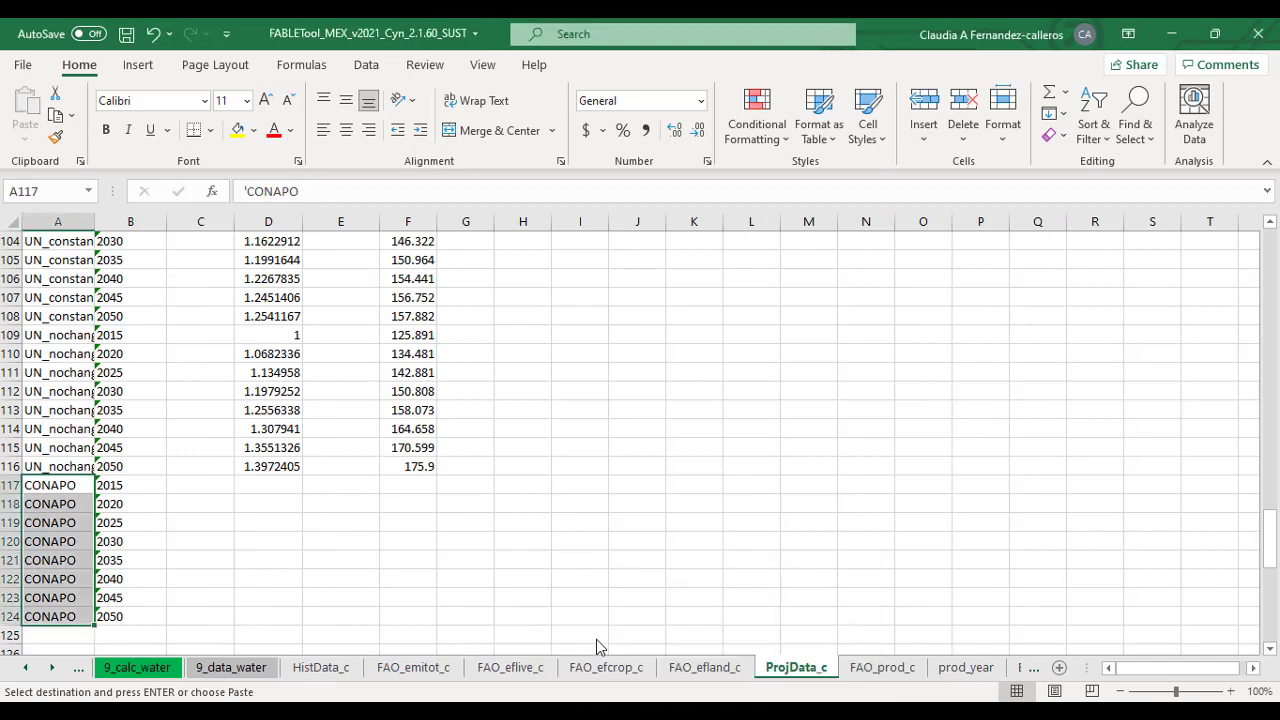
click(410, 487)
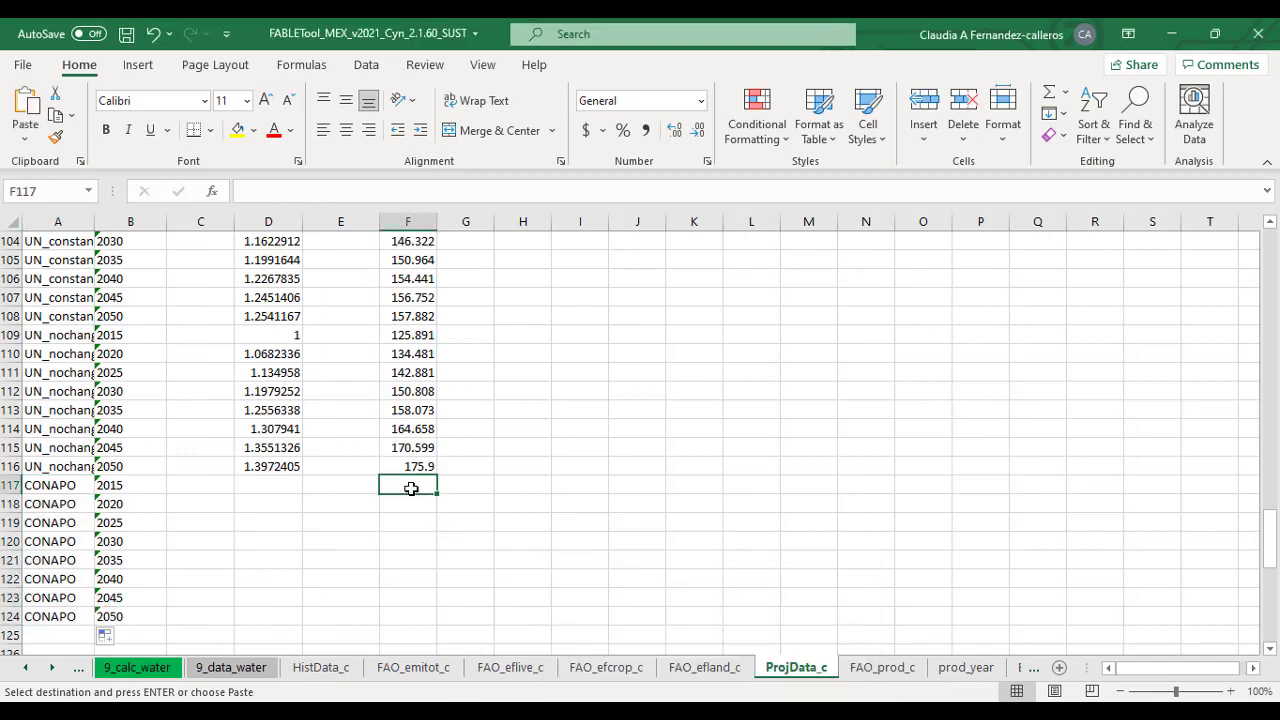
key(ctrl+v)
key(Escape)
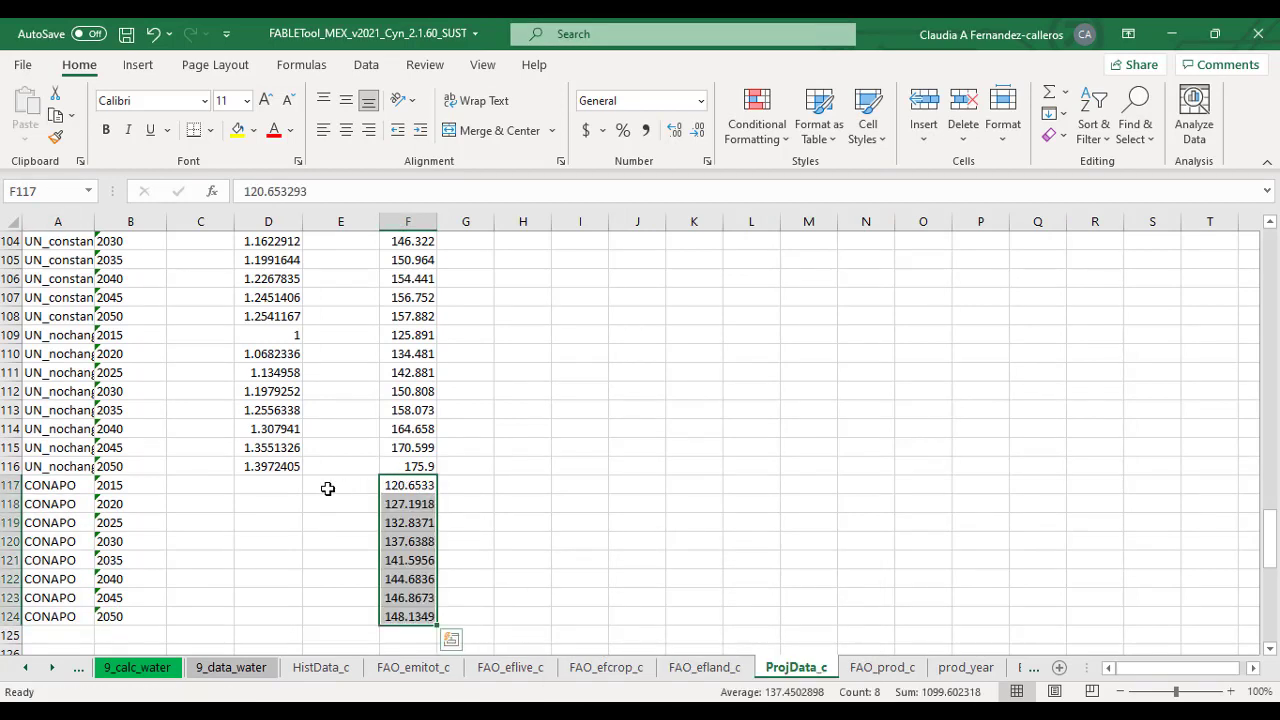
Enter the population shifter formula =F117/$F$117 in D117 for the CONAPO 2015 row
click(281, 486)
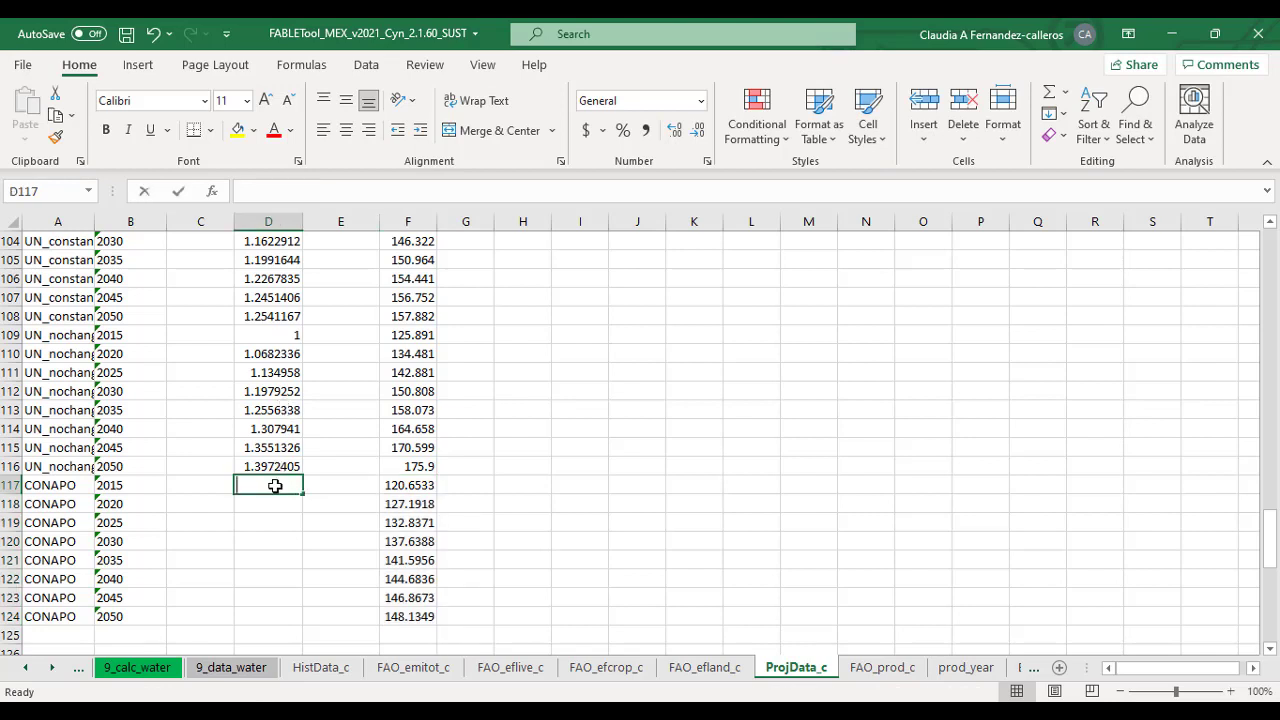
double_click(275, 486)
text(=)
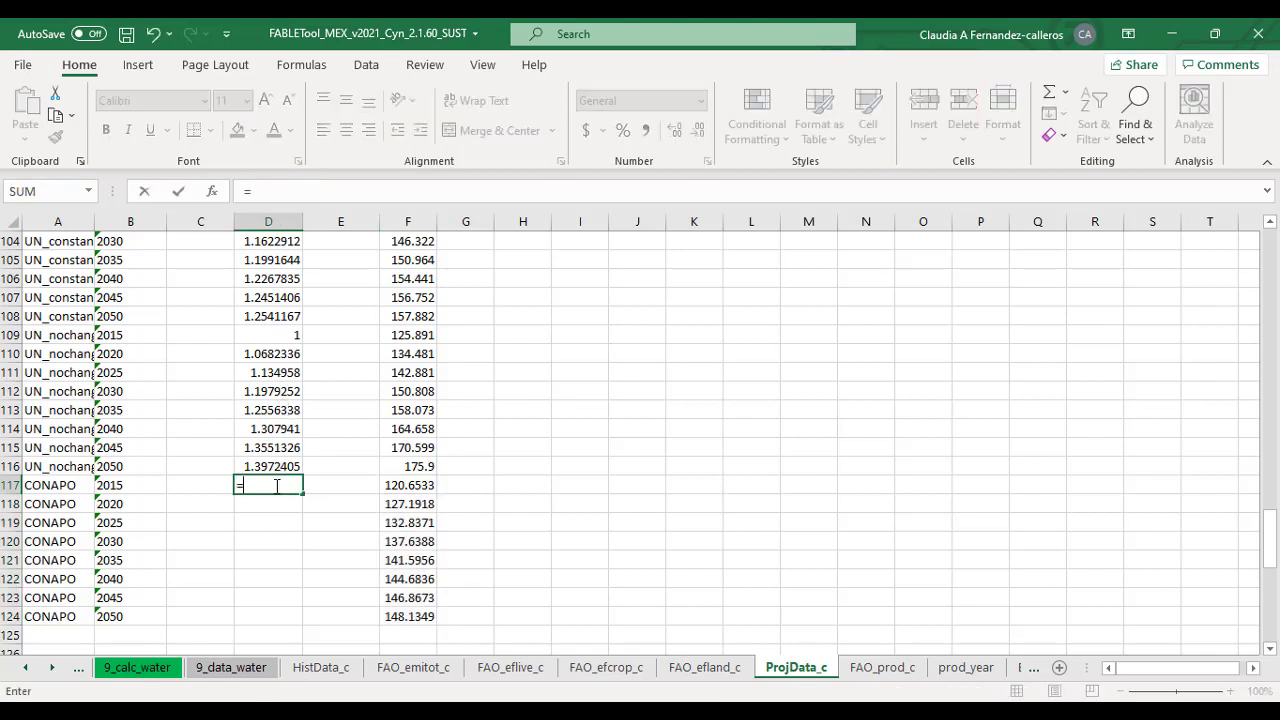
click(397, 487)
text(/)
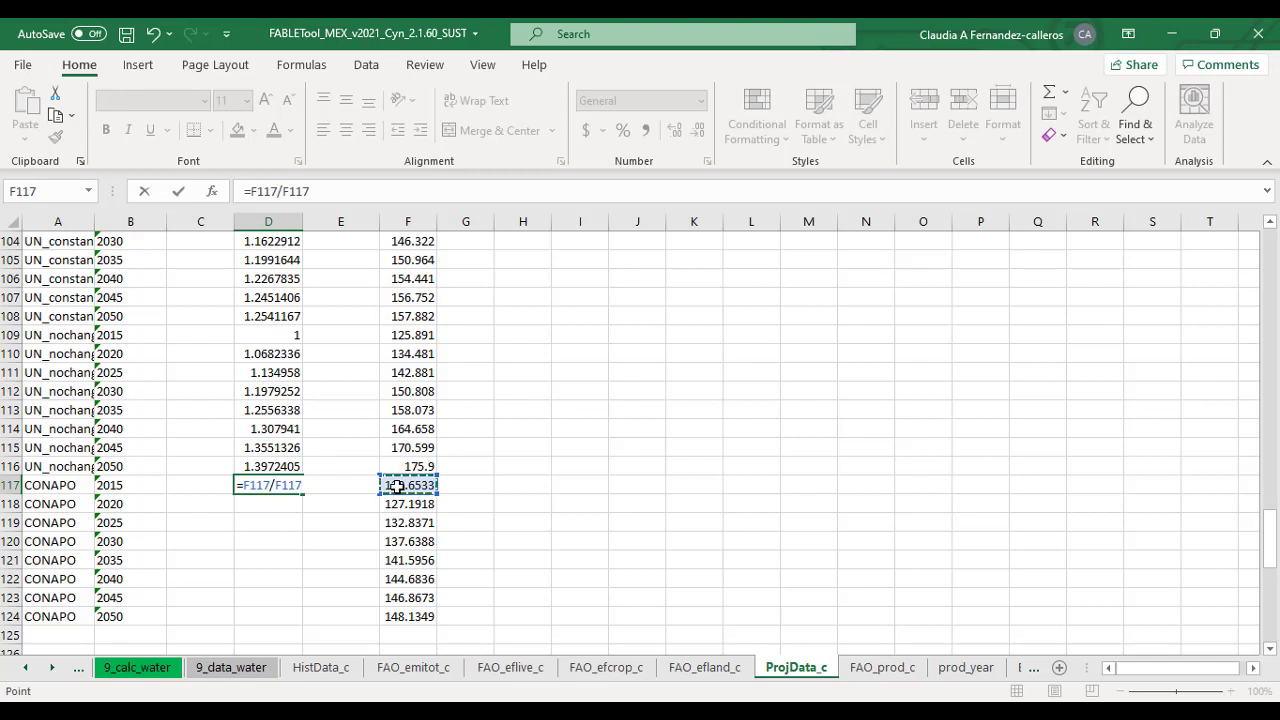
click(285, 192)
text($F$)
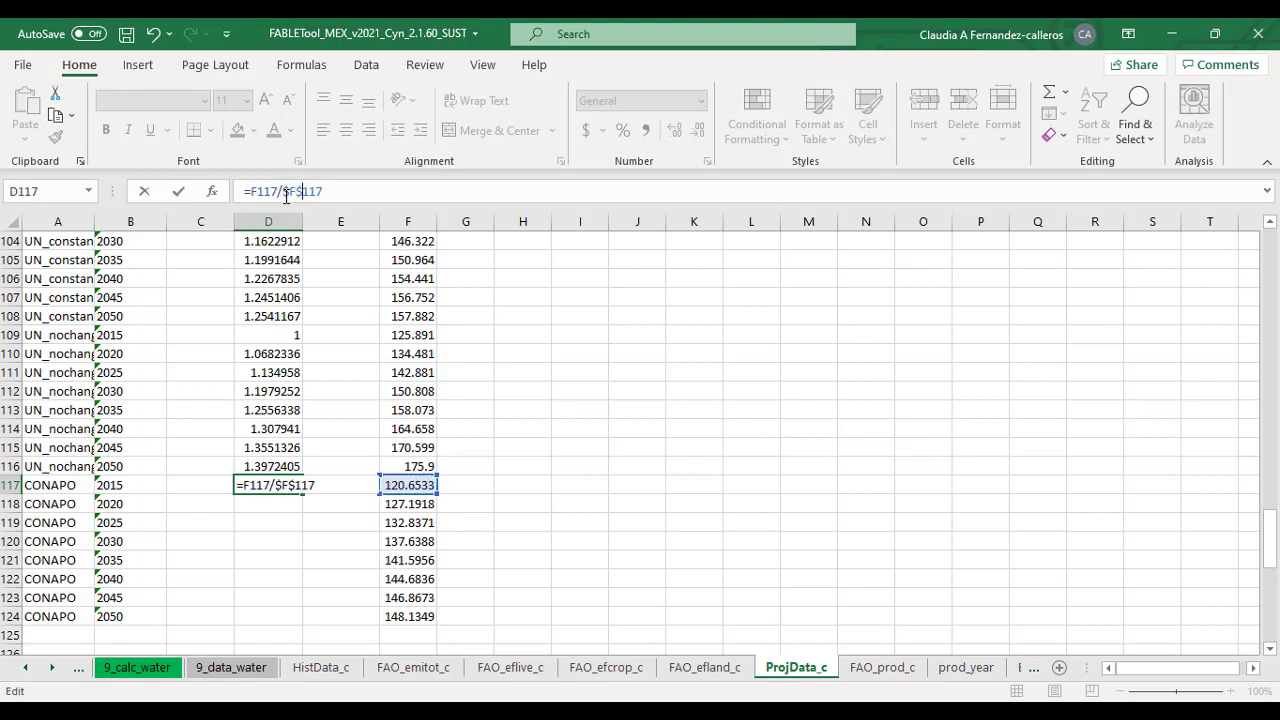
key(Return)
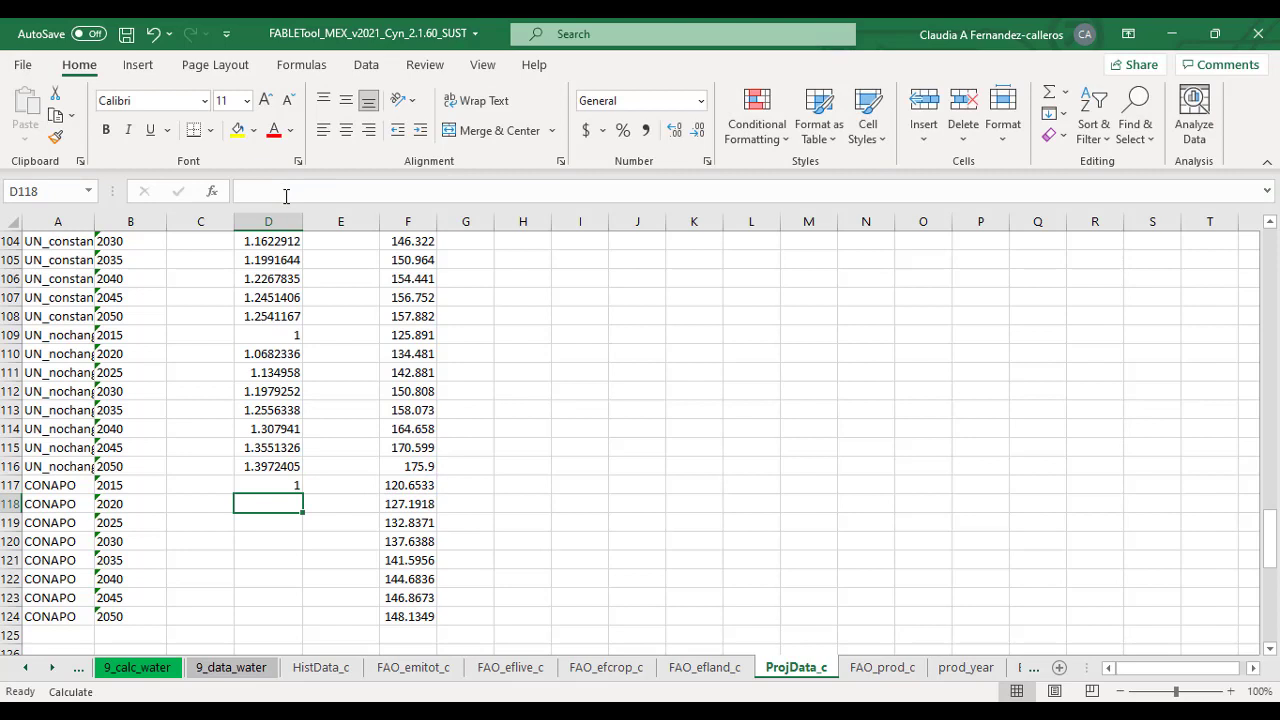
Fill the CONAPO population shifter formula down to the 2050 row and recalculate the workbook
click(291, 483)
double_click(302, 492)
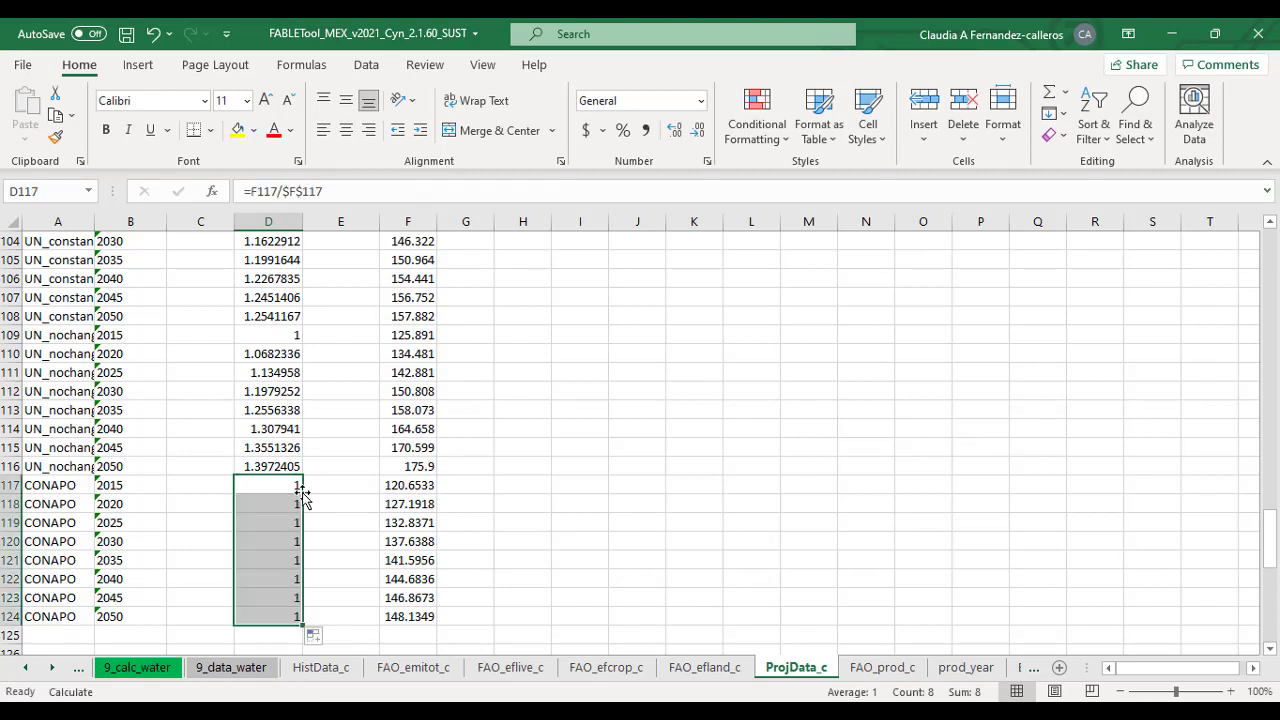
click(304, 68)
click(1112, 103)
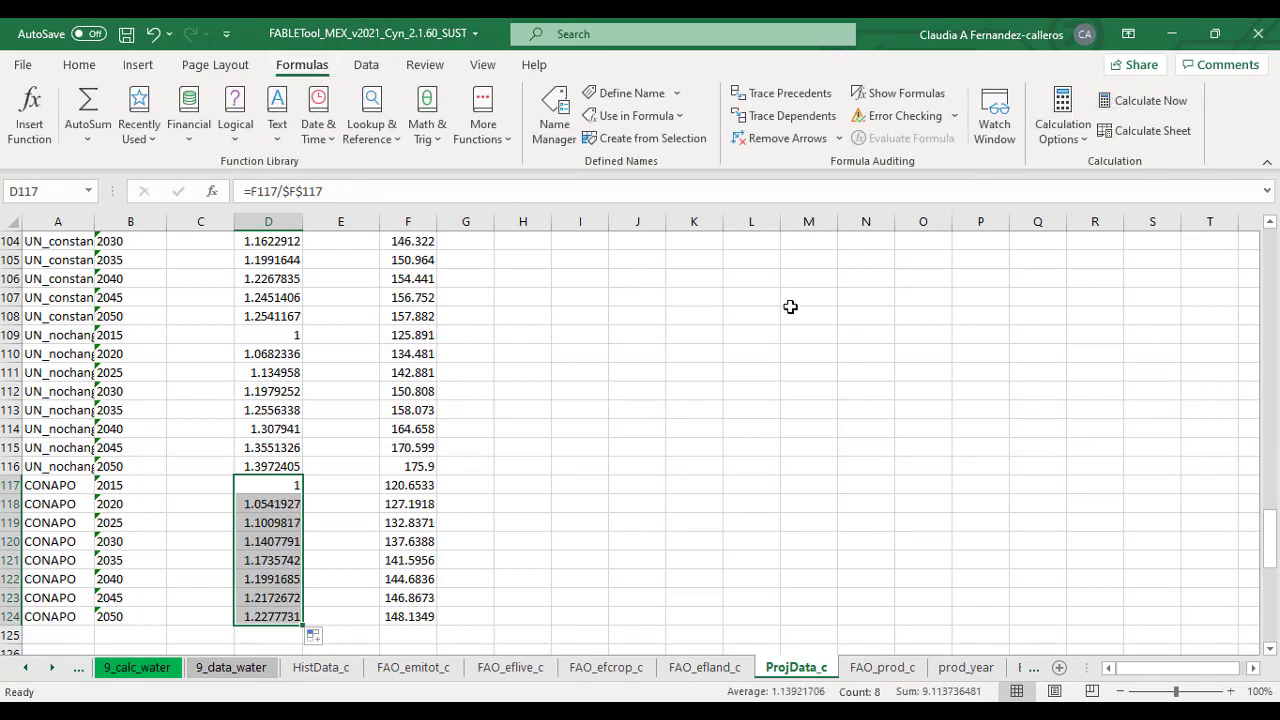
click(280, 617)
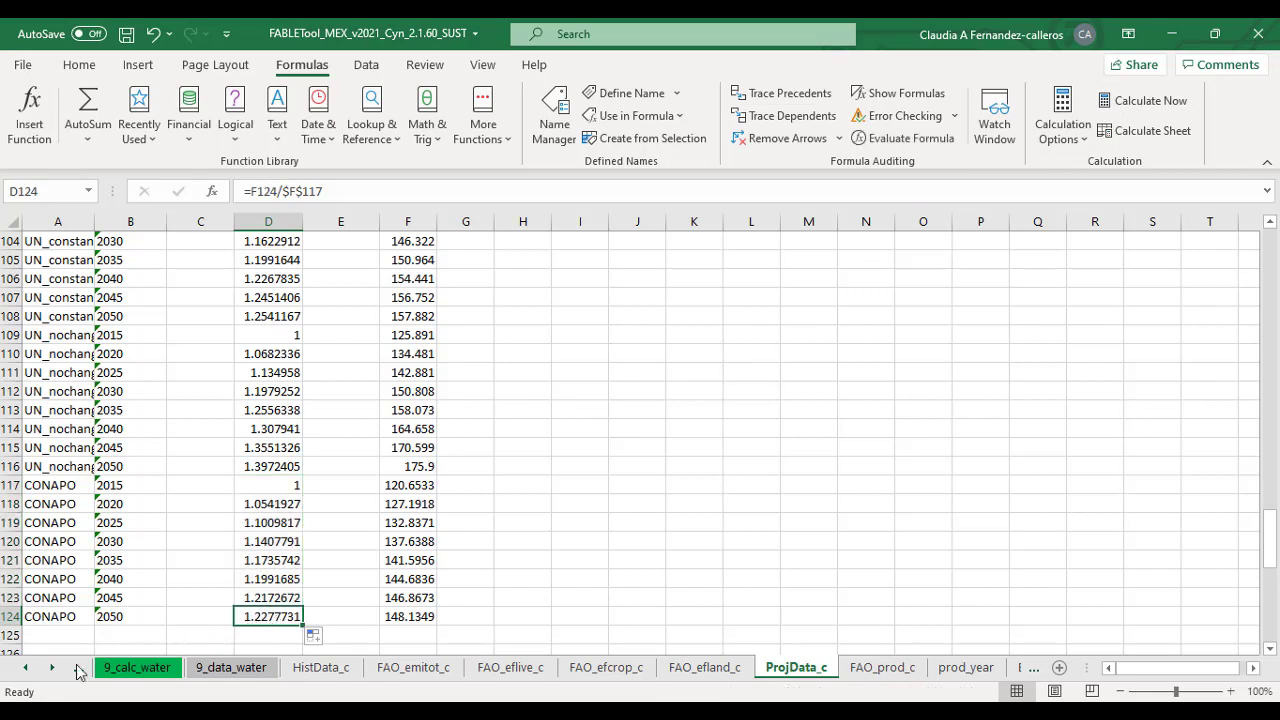
Open the SCENARIOS definition sheet
click(26, 668)
click(26, 668)
click(26, 670)
click(26, 670)
click(26, 670)
click(26, 670)
click(26, 670)
click(26, 670)
click(26, 670)
click(26, 670)
click(26, 670)
click(26, 670)
click(26, 670)
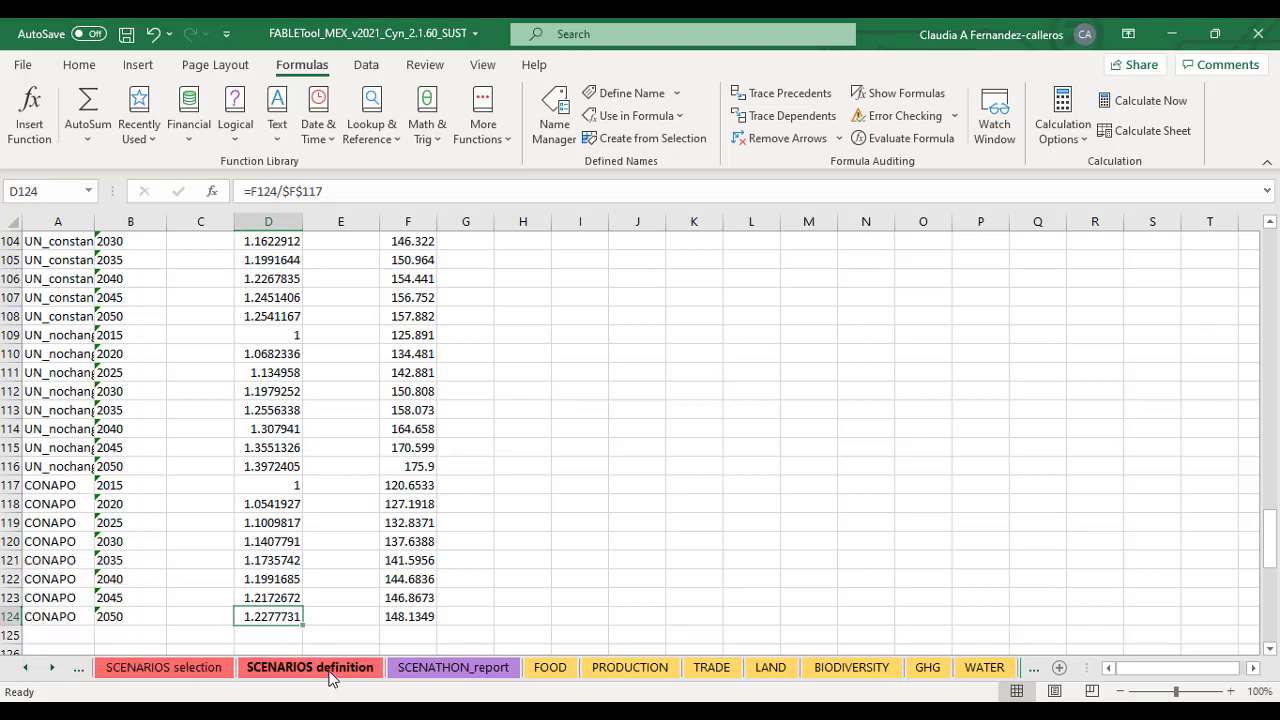
click(331, 676)
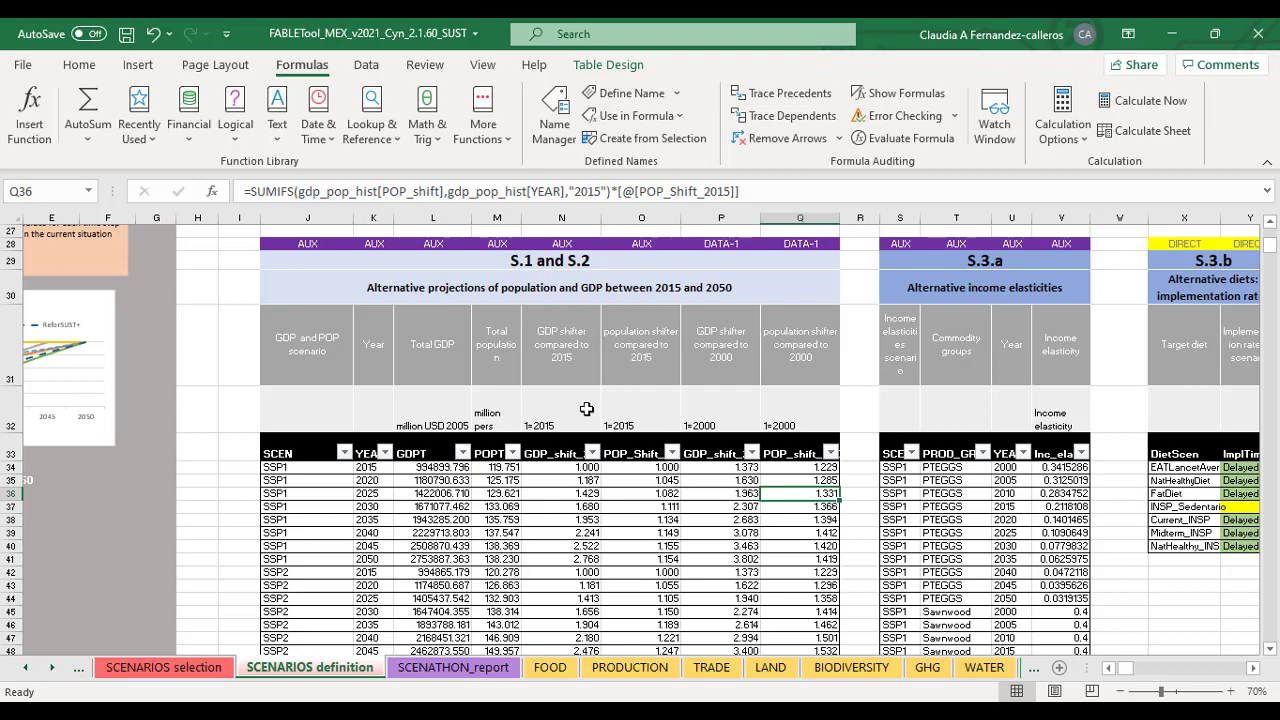
Extend the S.1 and S.2 projections table with CONAPO rows by copying the UN_nochange YEAR cells for 2015–2050 into K146 below
click(605, 266)
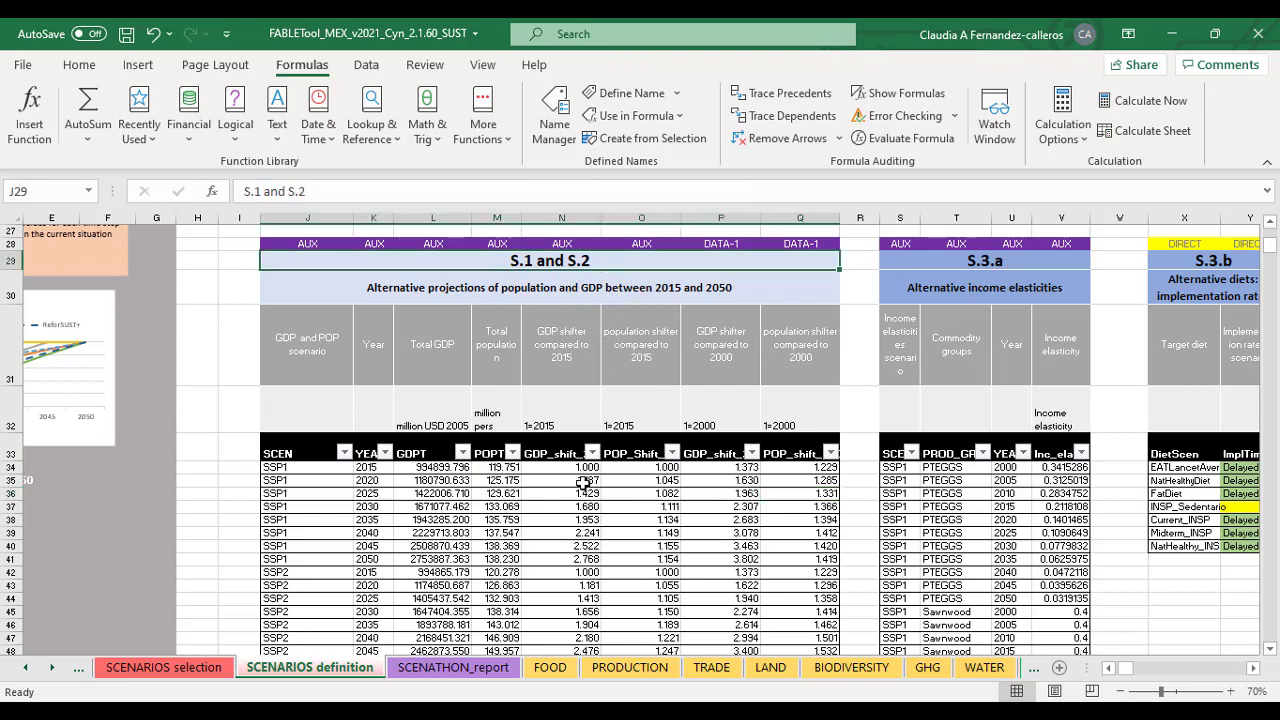
scroll(585, 484, down, 2)
key(Down)
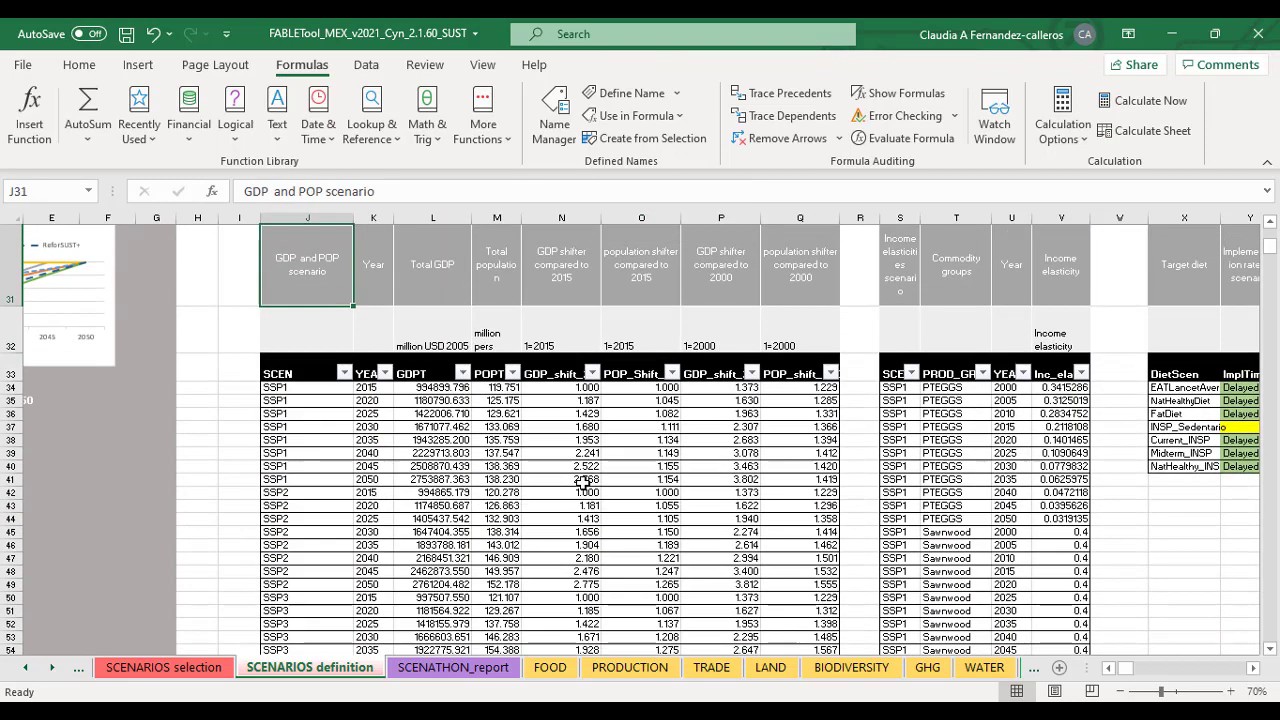
key(Down)
key(ctrl+Down)
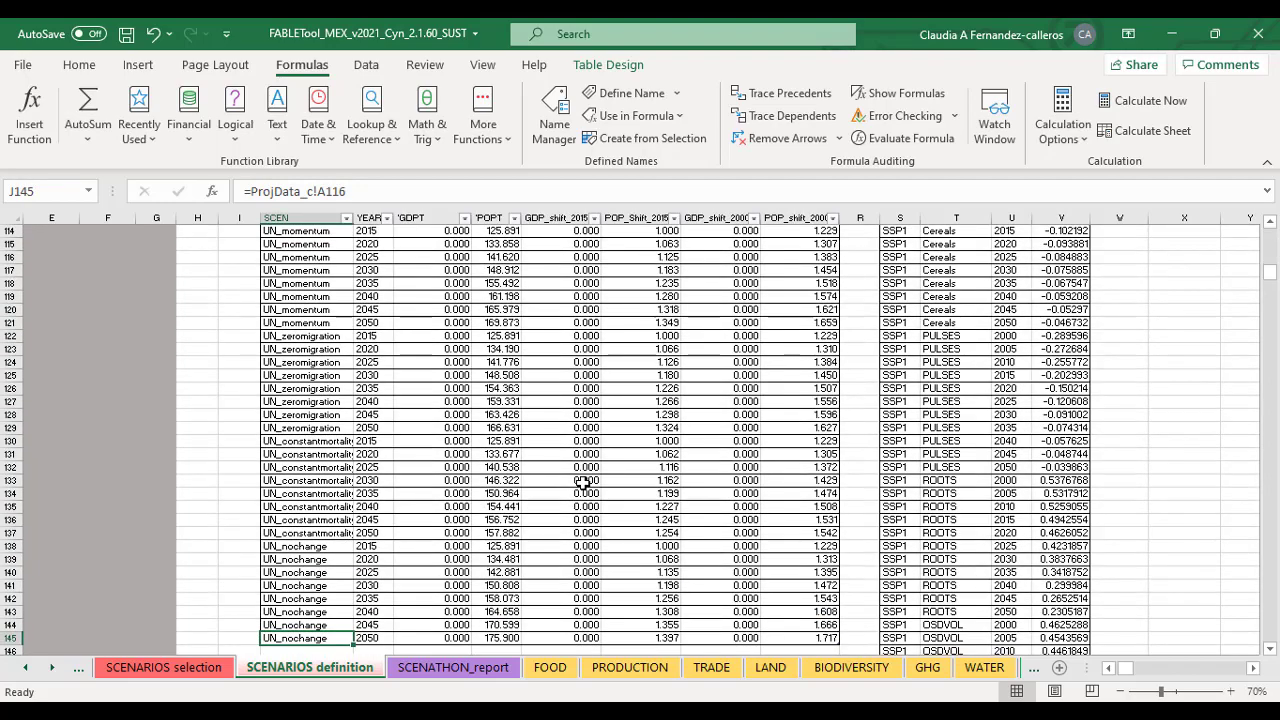
scroll(583, 482, down, 3)
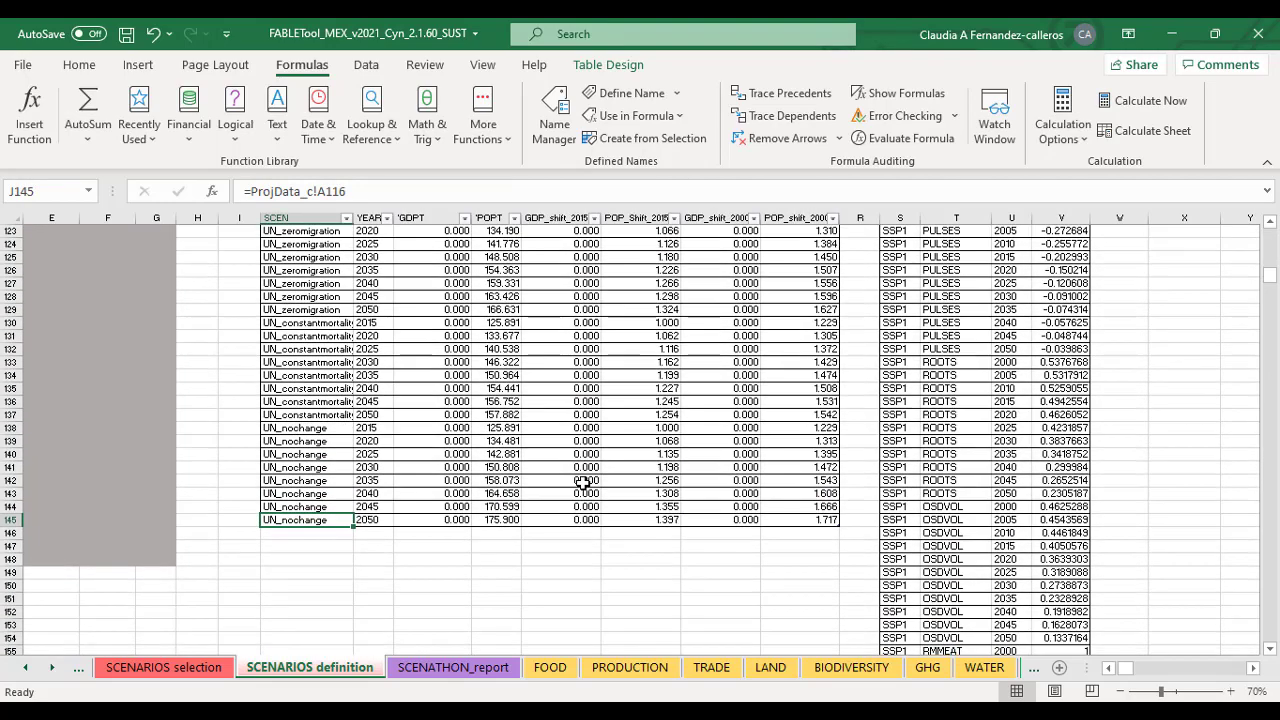
drag(383, 428, 381, 519)
key(ctrl+c)
click(380, 535)
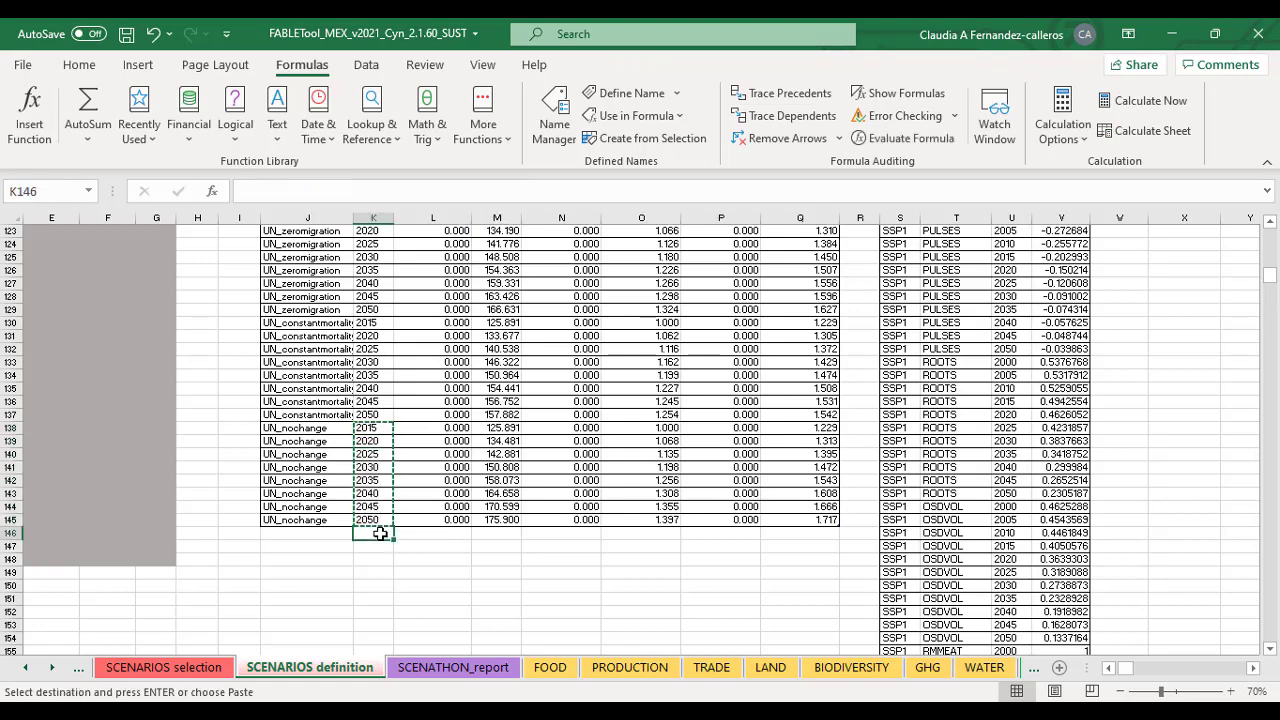
key(ctrl+v)
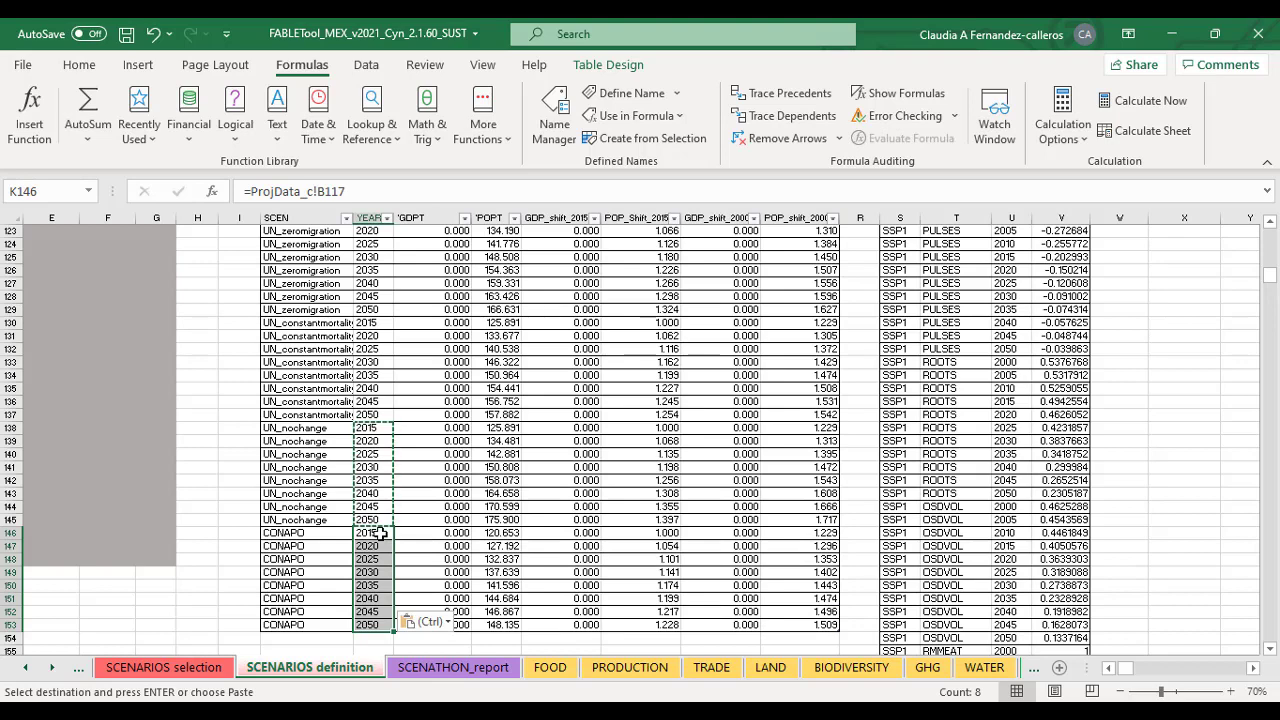
Go to the top of the S.1 and S.2 projections table and review the Total GDP and GDP shifter headings
click(441, 533)
key(ctrl+Up)
key(Up)
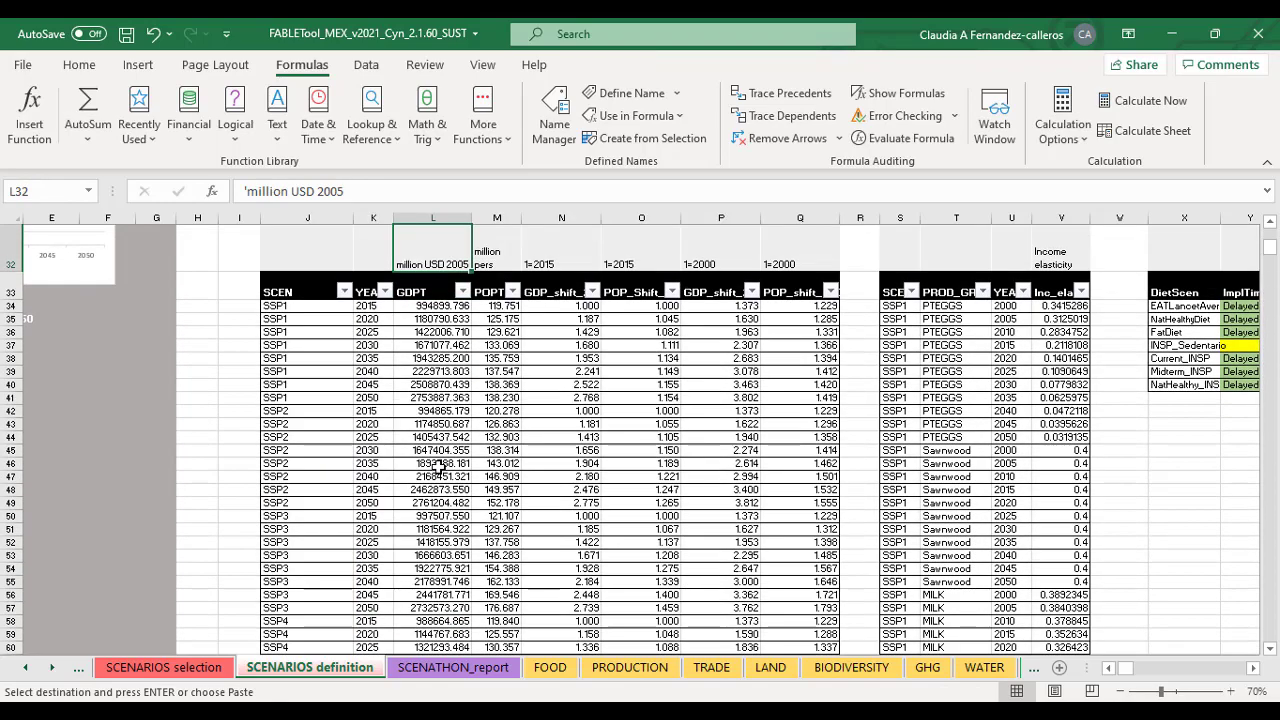
key(Up)
key(Up)
key(Up)
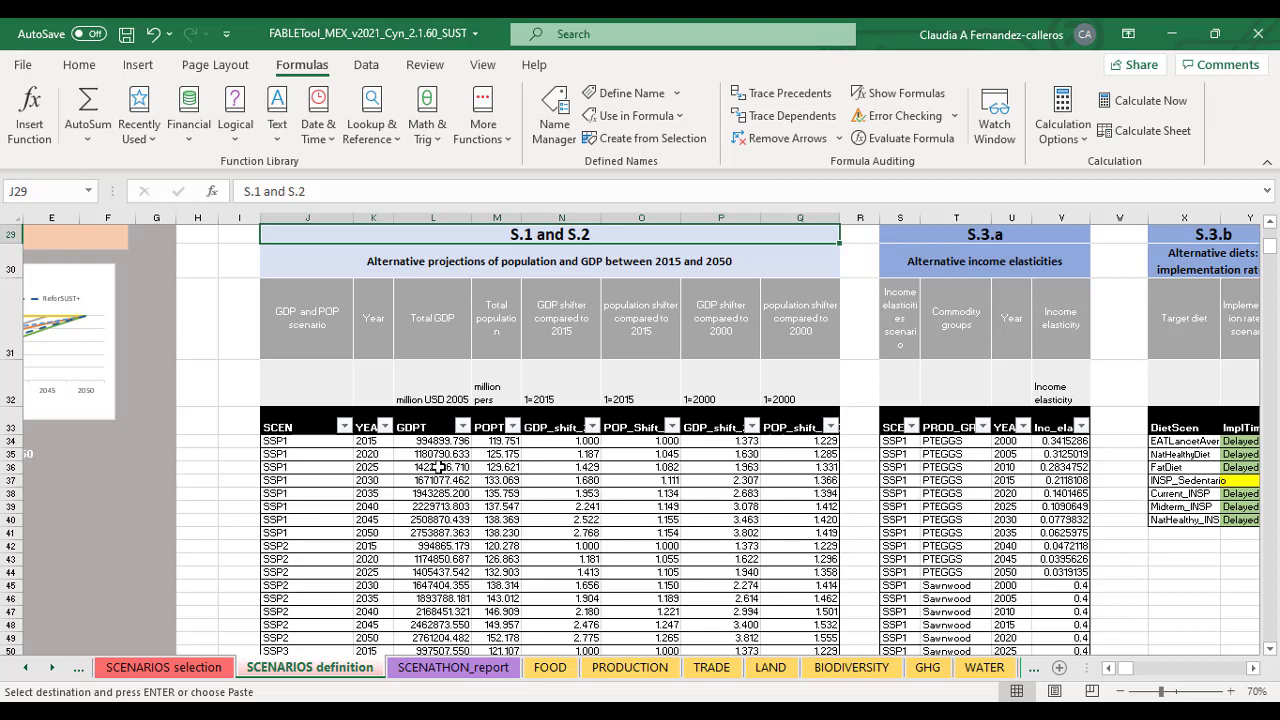
click(435, 324)
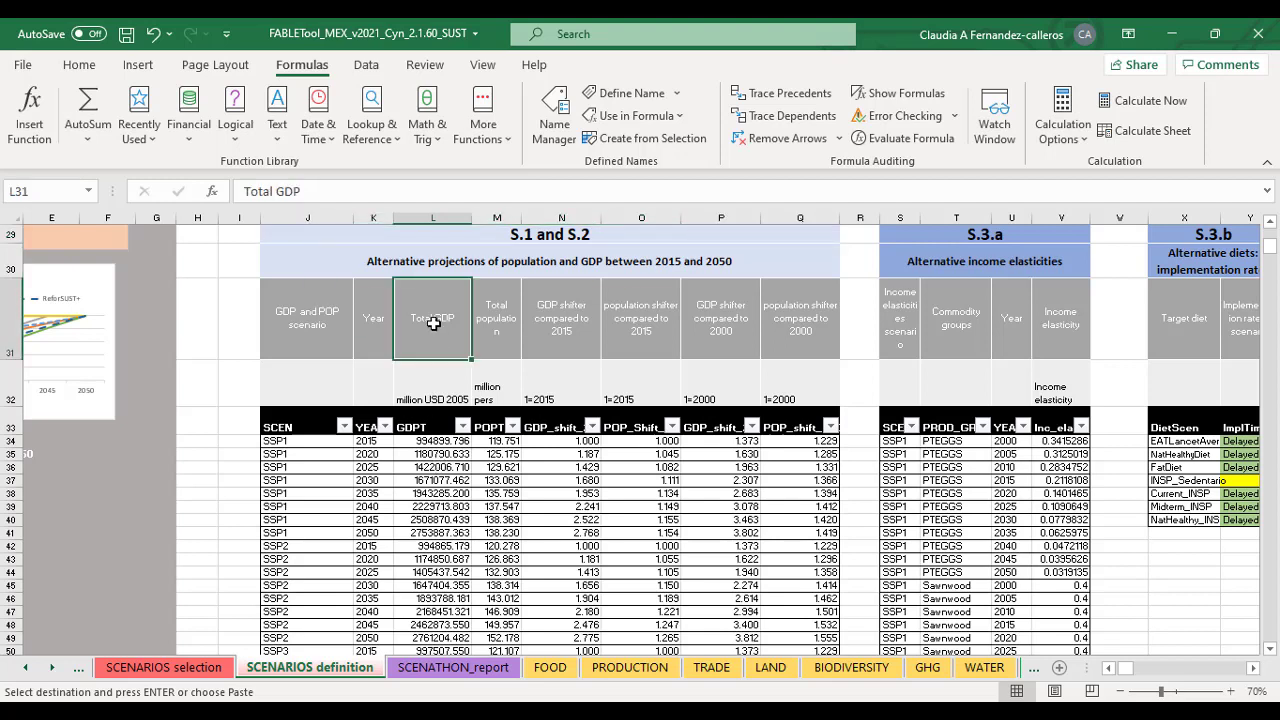
click(550, 319)
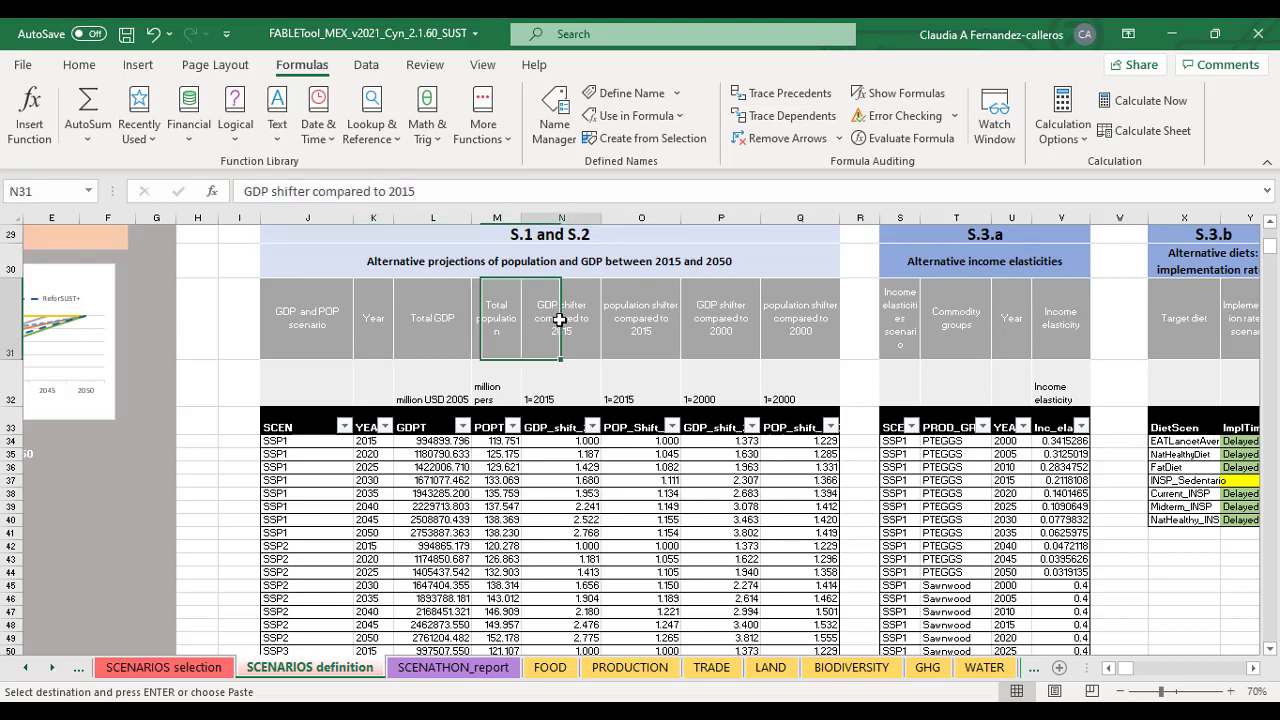
Inspect the source references of total GDP and the 2015 GDP shifter in the first SSP1 row, cells L34 and N34
click(428, 446)
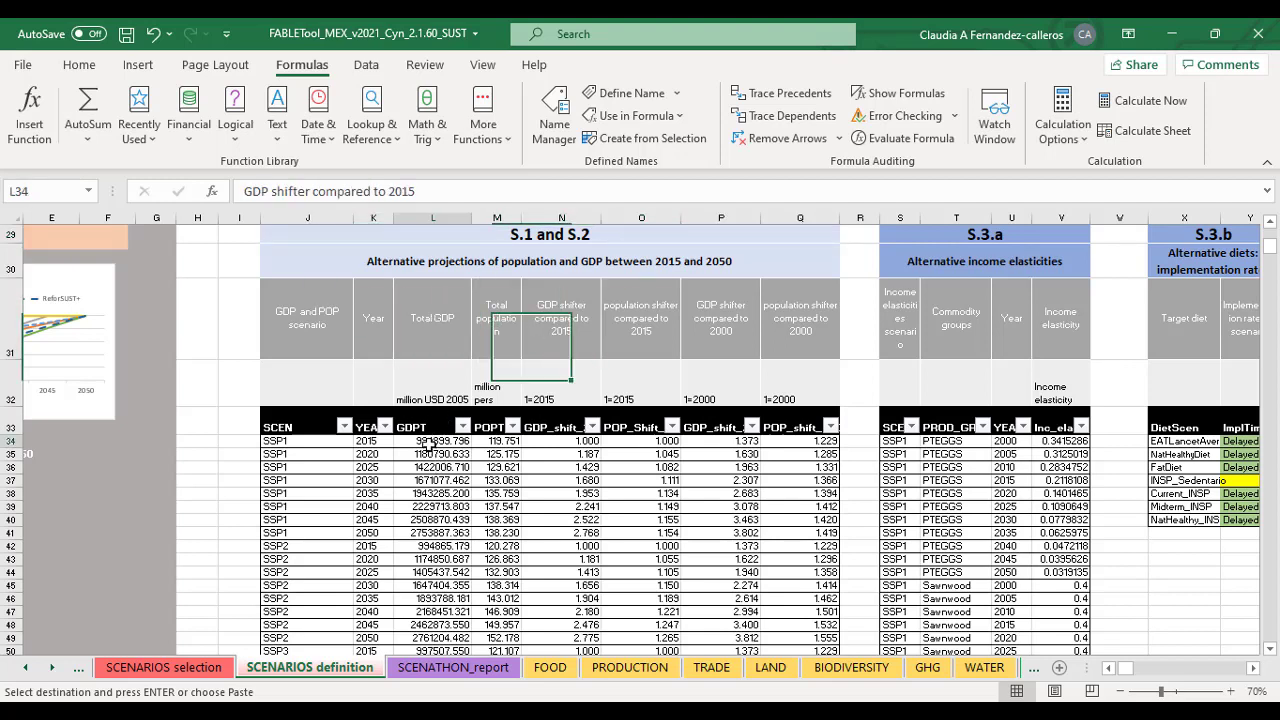
click(539, 446)
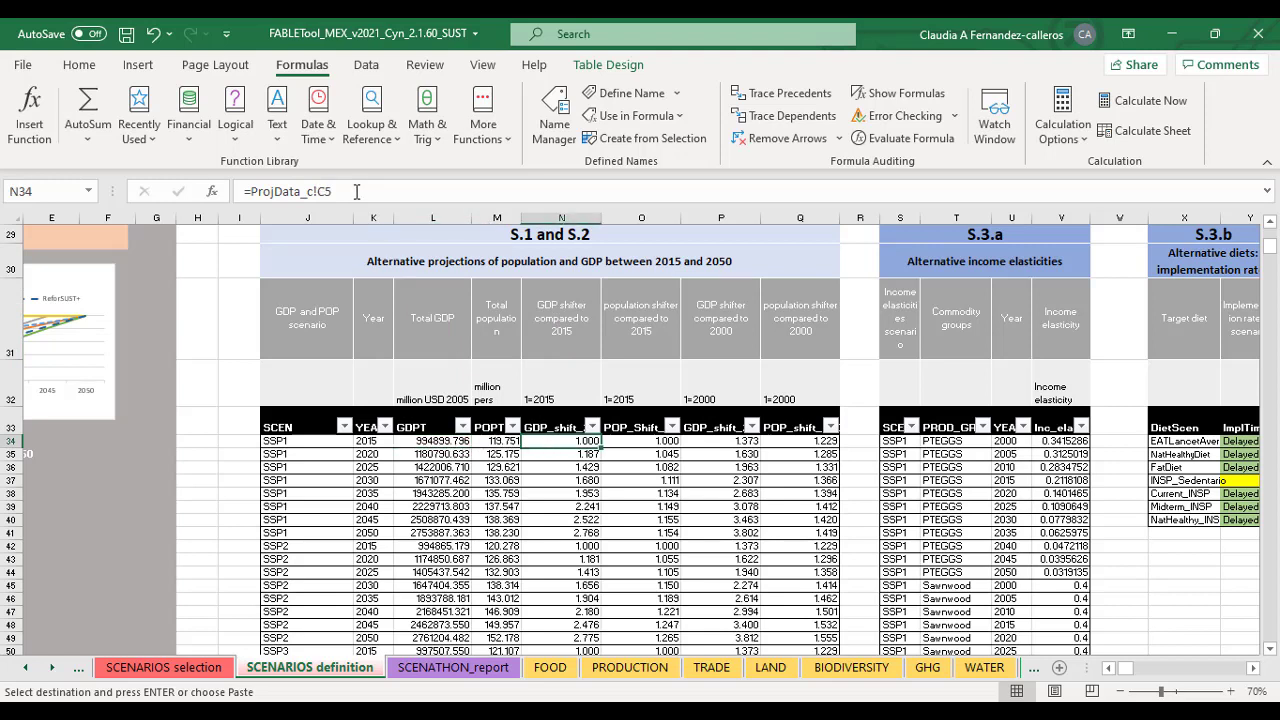
key(Return)
click(241, 190)
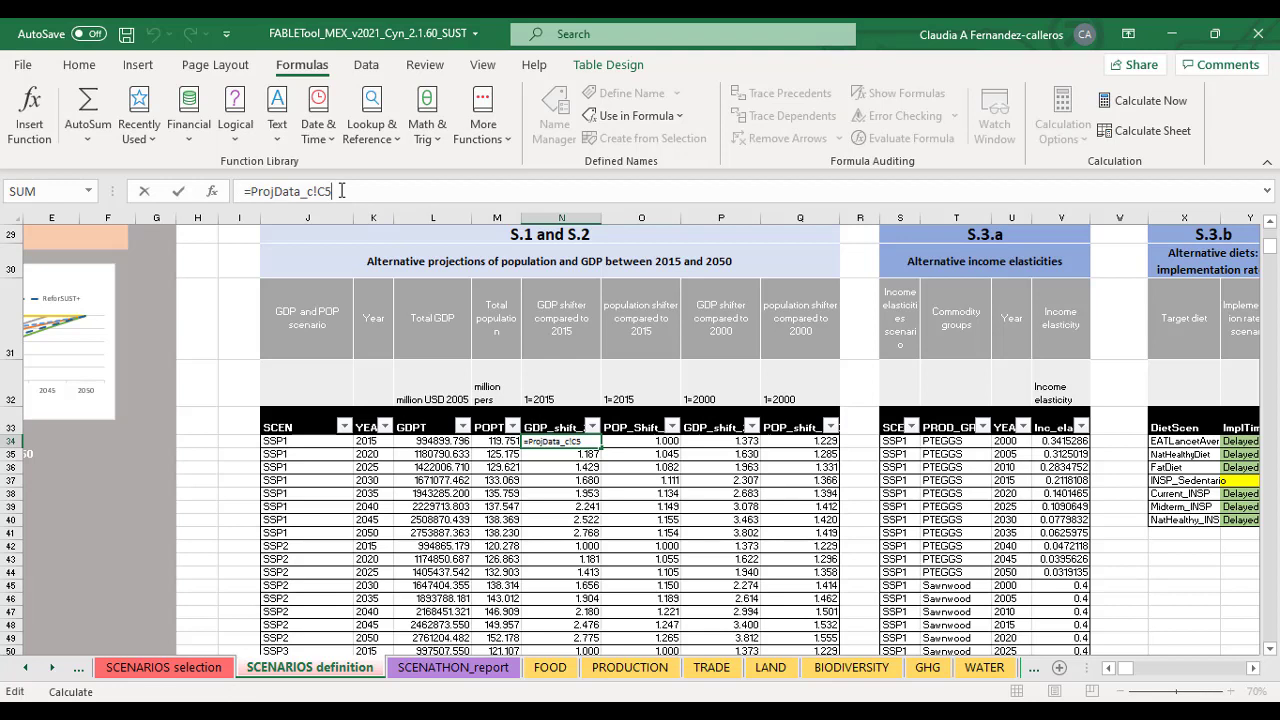
key(Return)
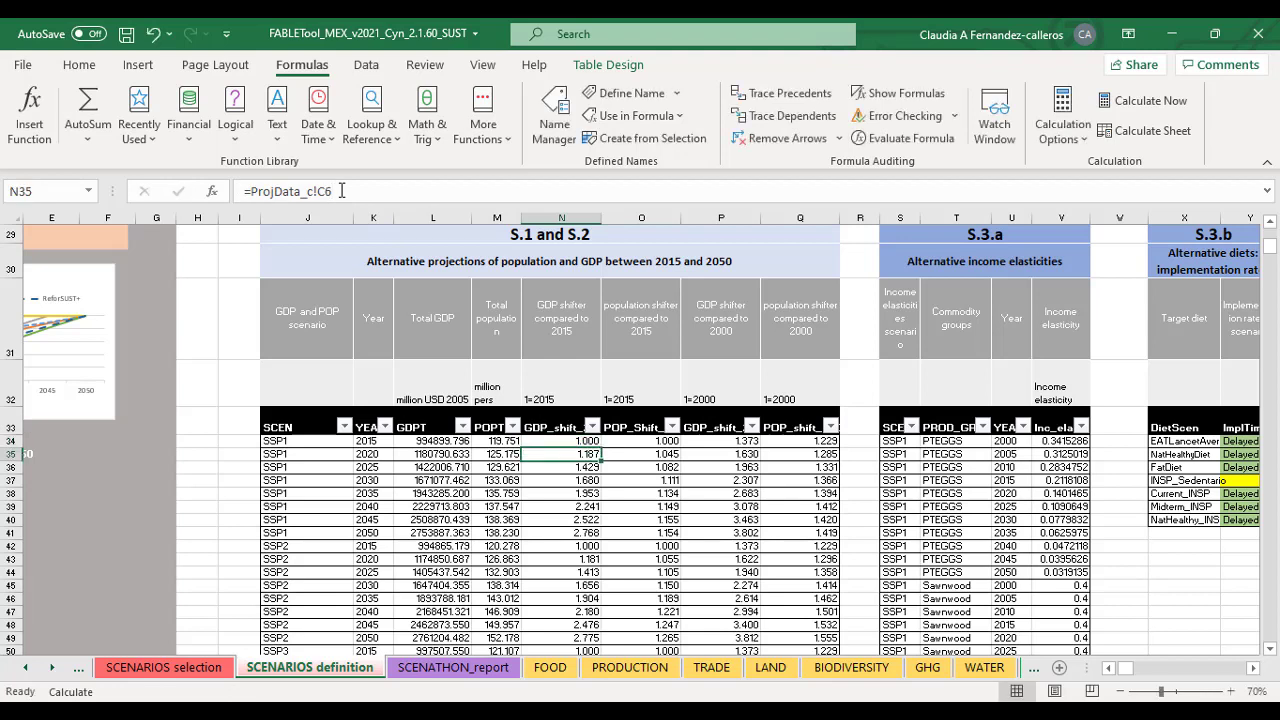
Inspect the GDP shifter compared to 2000 formula in P34 and its reference to the gdp_pop_hist table
click(717, 330)
click(719, 442)
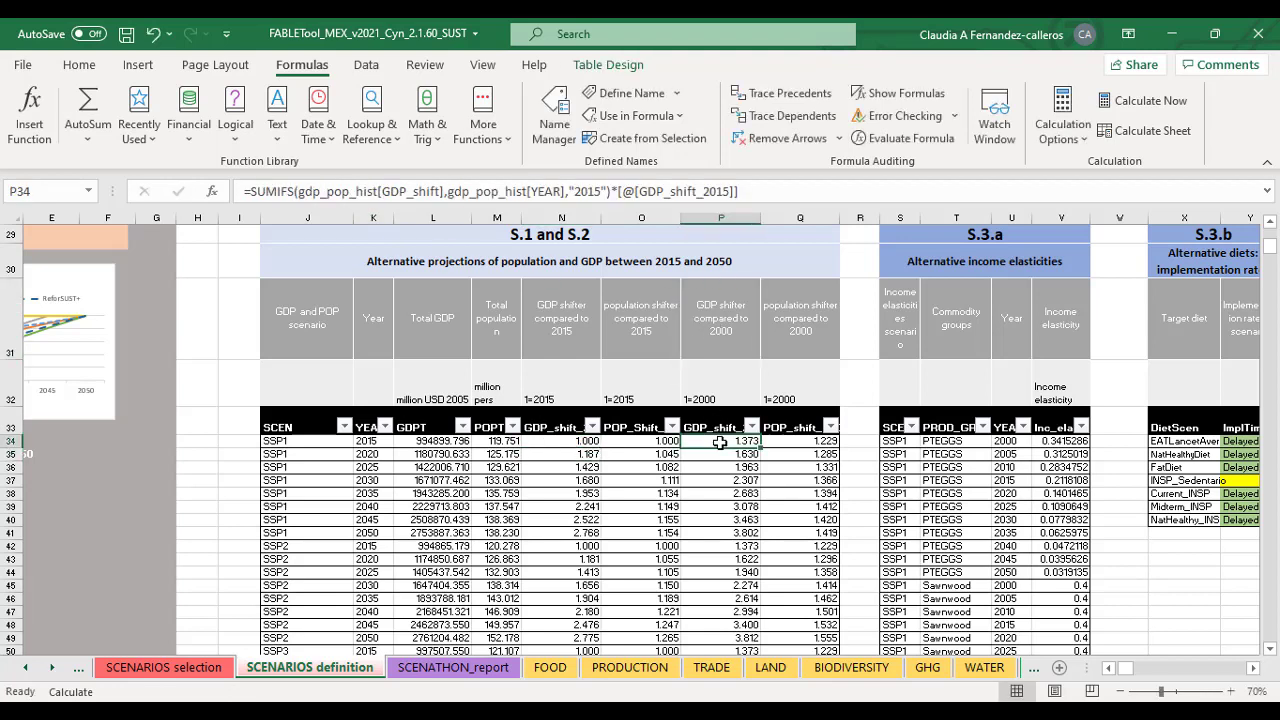
key(F2)
drag(379, 191, 298, 191)
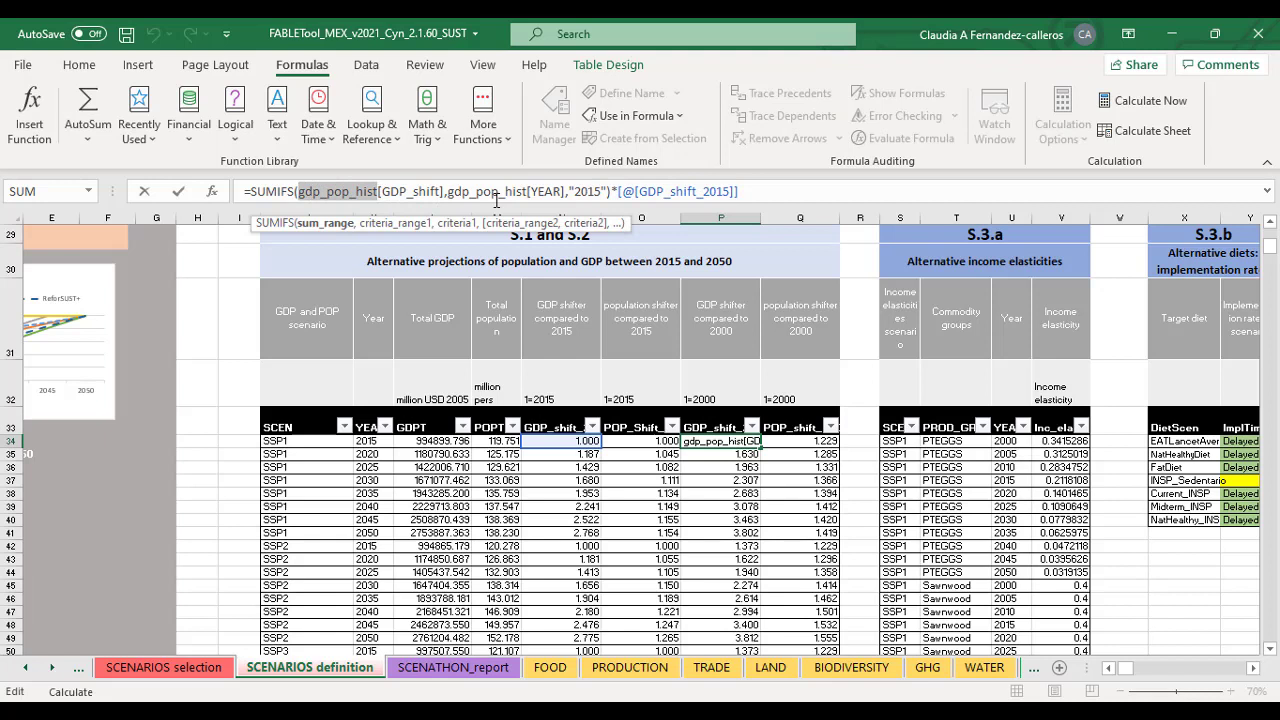
click(379, 191)
key(Return)
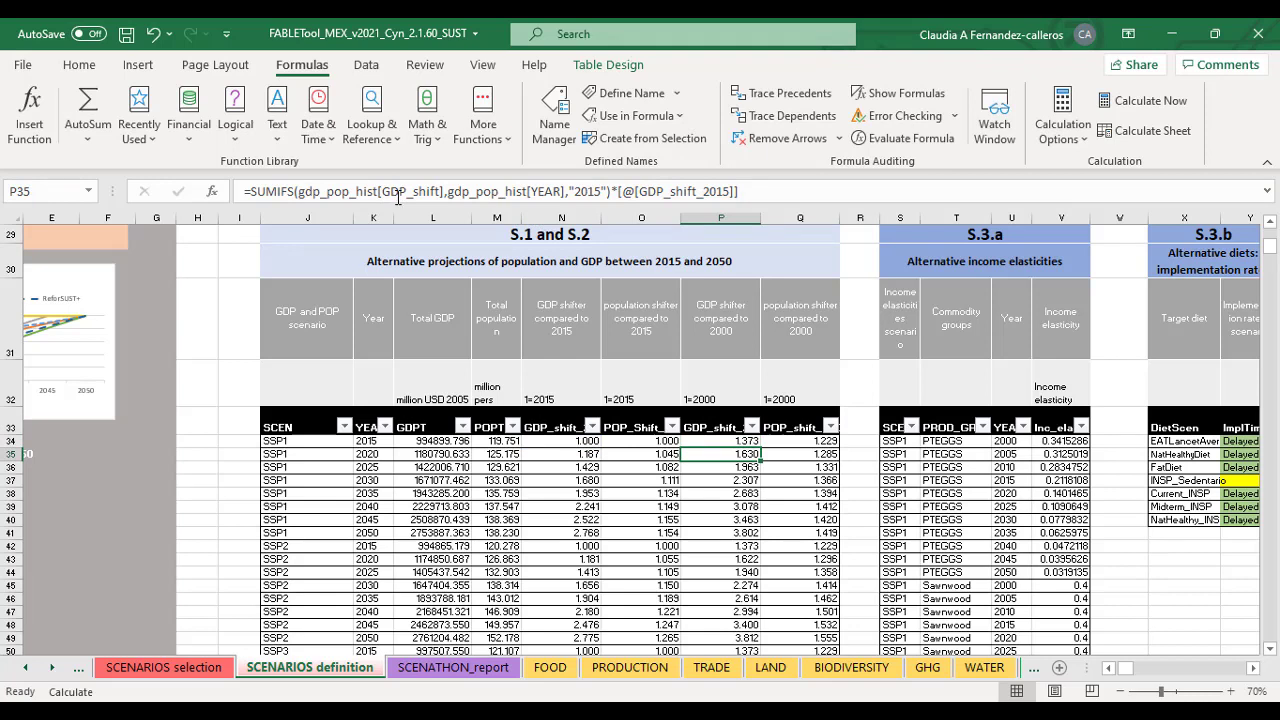
Browse across the scenario definition tables to S.18, the scenario on future demand by commodity for biofuel use
click(447, 235)
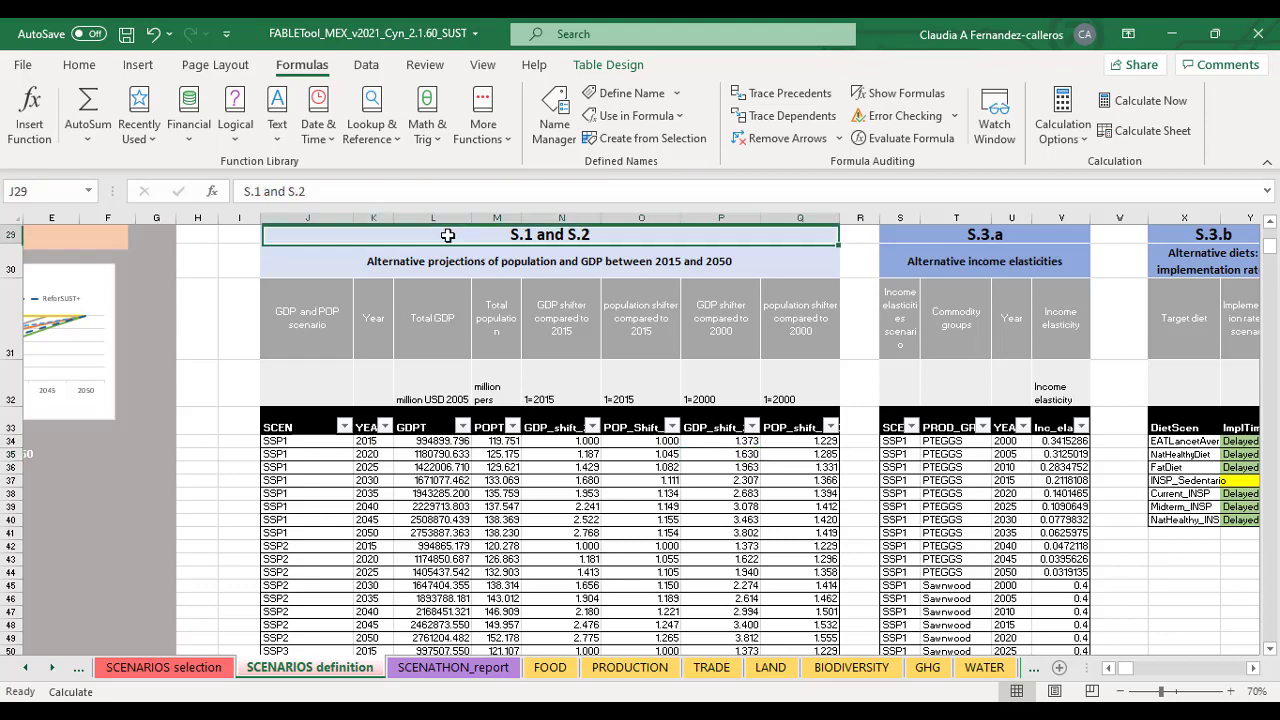
key(Right)
key(Right)
key(Right)
key(Right)
key(Right)
key(Right)
key(Right)
key(Right)
key(Right)
key(Right)
key(Right)
key(Right)
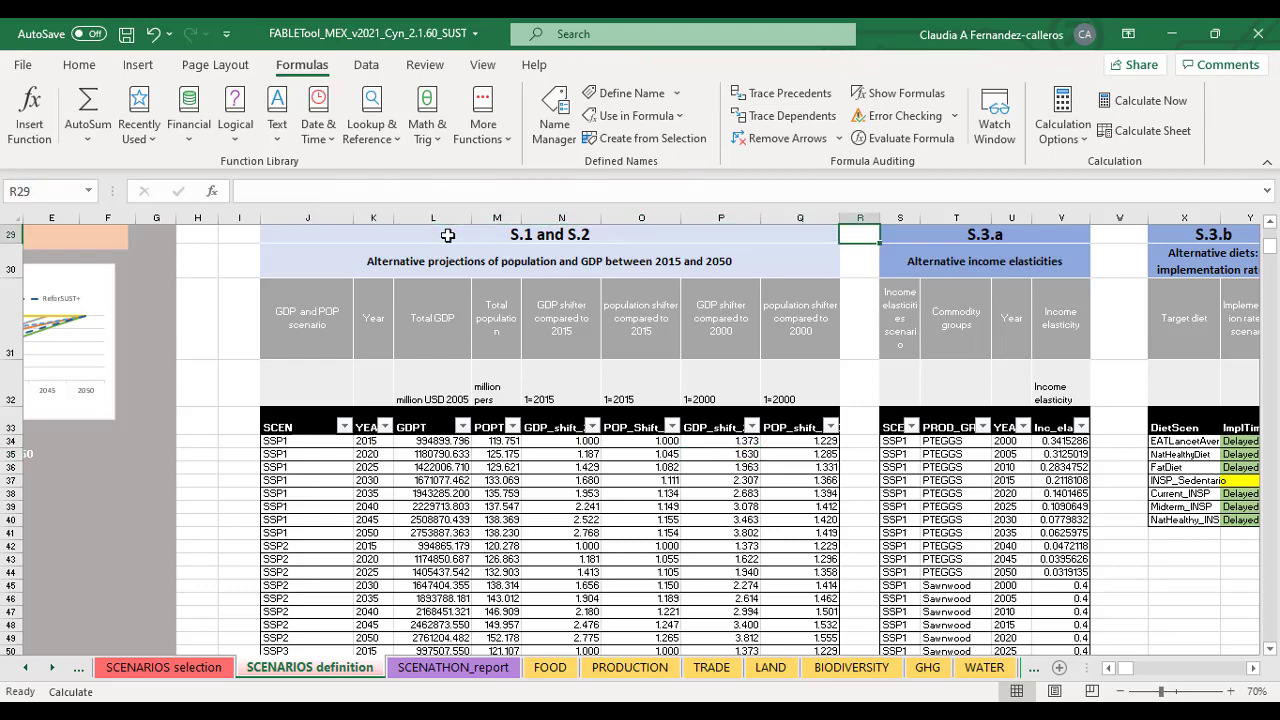
key(Right)
key(Right)
key(Right)
key(Right)
key(Right)
key(Right)
key(Right)
key(Right)
key(Right)
key(Right)
key(Right)
key(Right)
key(Right)
key(Right)
key(Right)
key(Right)
key(Right)
key(Right)
key(Right)
key(Right)
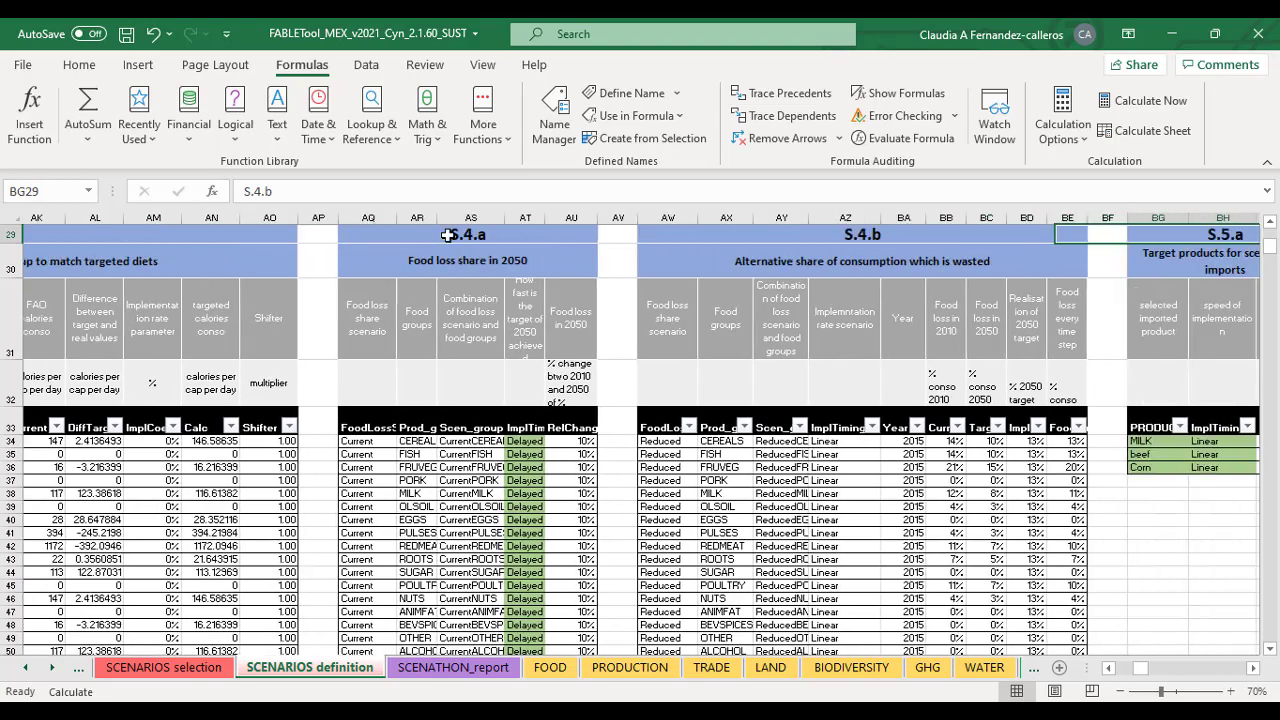
key(Right)
key(Right)
key(Right)
key(Right)
key(Right)
key(Right)
key(Right)
key(Right)
key(Right)
key(Right)
key(Right)
key(Right)
key(Right)
key(Right)
key(Right)
key(Right)
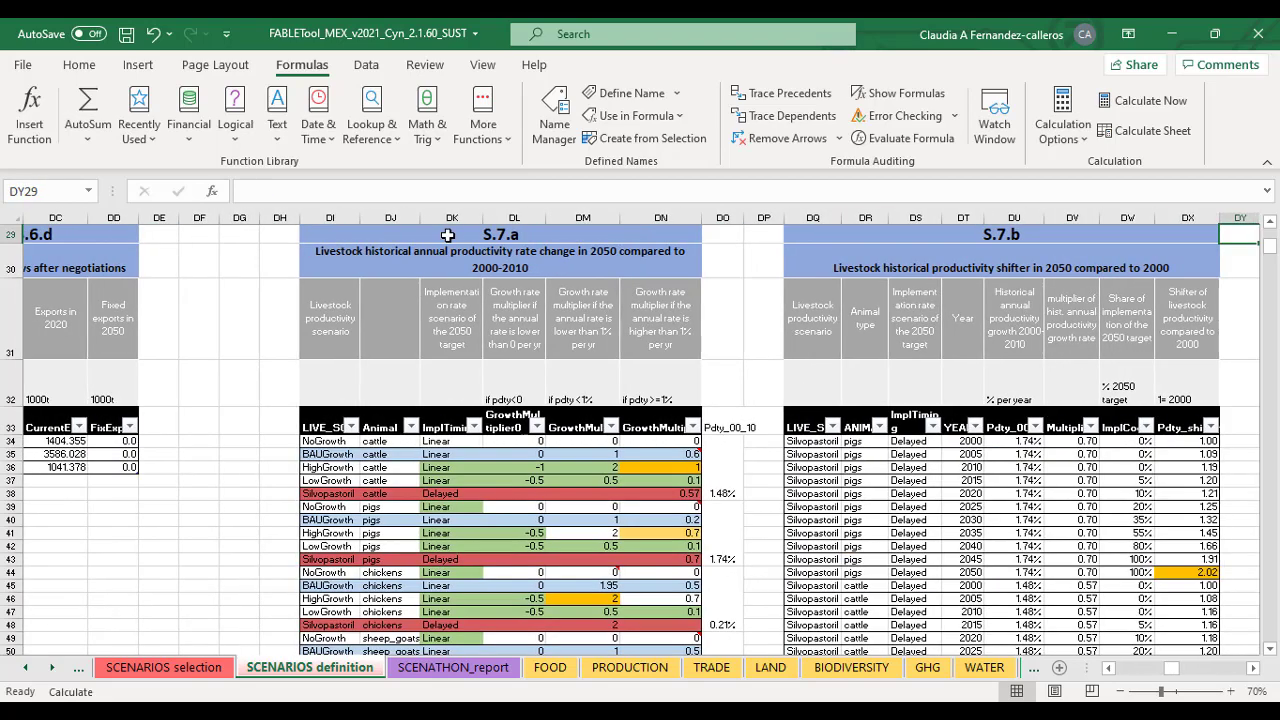
key(Right)
key(Right)
key(Right)
key(Right)
key(Right)
key(Right)
key(Right)
key(Right)
key(Right)
key(Right)
key(Right)
key(Right)
key(Right)
key(Right)
key(Right)
key(Right)
key(Right)
key(Right)
key(Right)
key(Right)
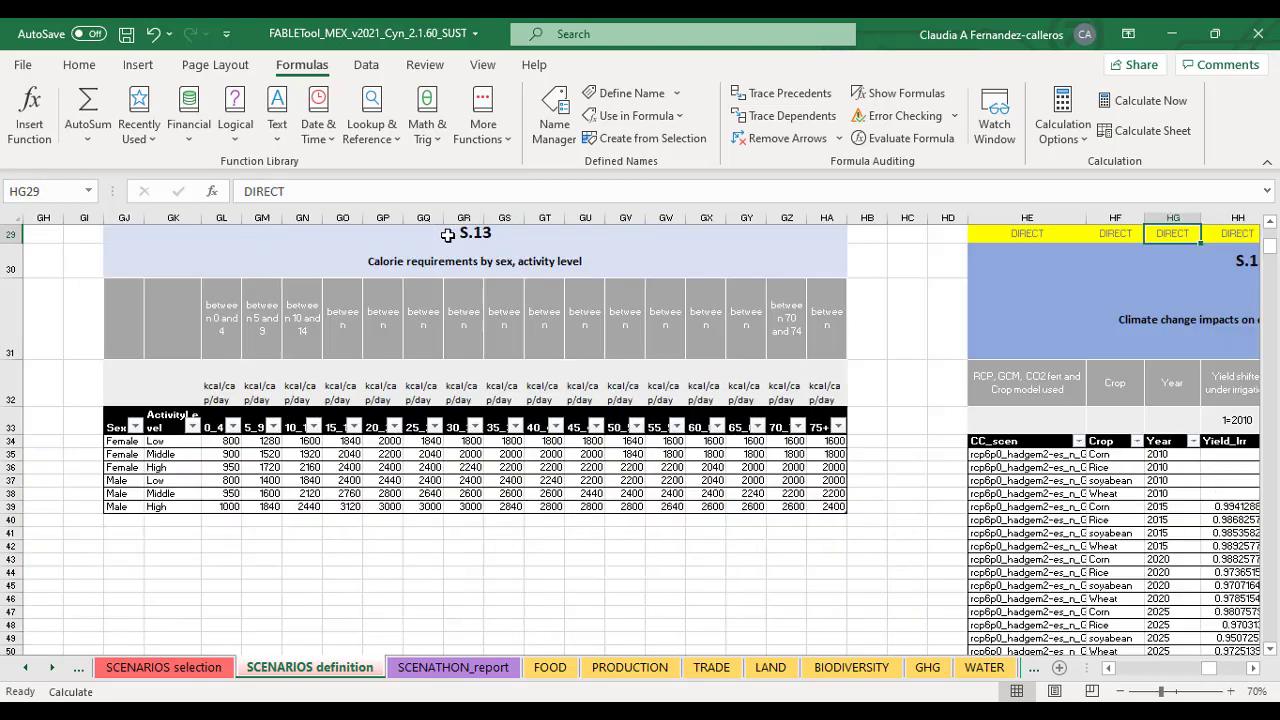
key(Right)
key(Right)
key(Right)
key(Right)
key(Right)
key(Right)
key(Right)
key(Right)
key(Right)
key(Right)
key(Right)
key(Right)
key(Right)
key(Right)
key(Right)
key(Right)
key(Right)
key(Right)
key(Right)
key(Right)
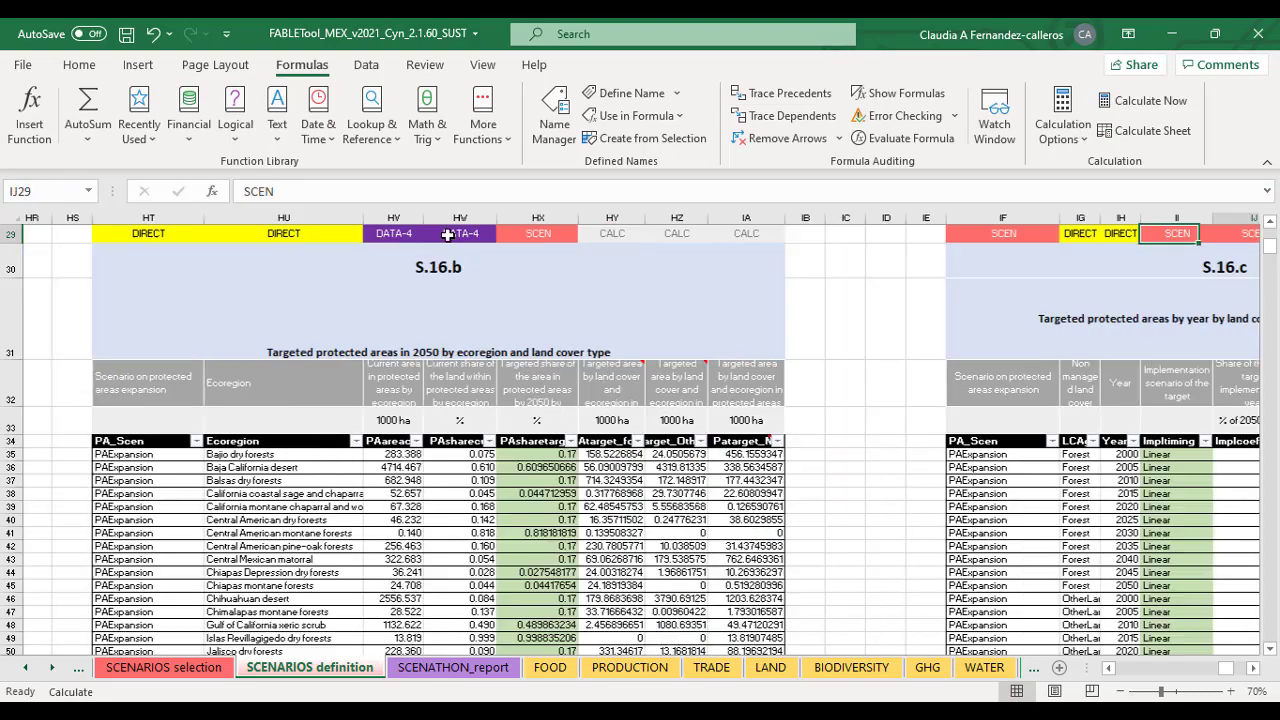
key(Right)
key(Right)
key(Right)
key(Right)
key(Right)
key(Right)
key(Right)
key(Right)
key(Right)
key(Right)
key(Right)
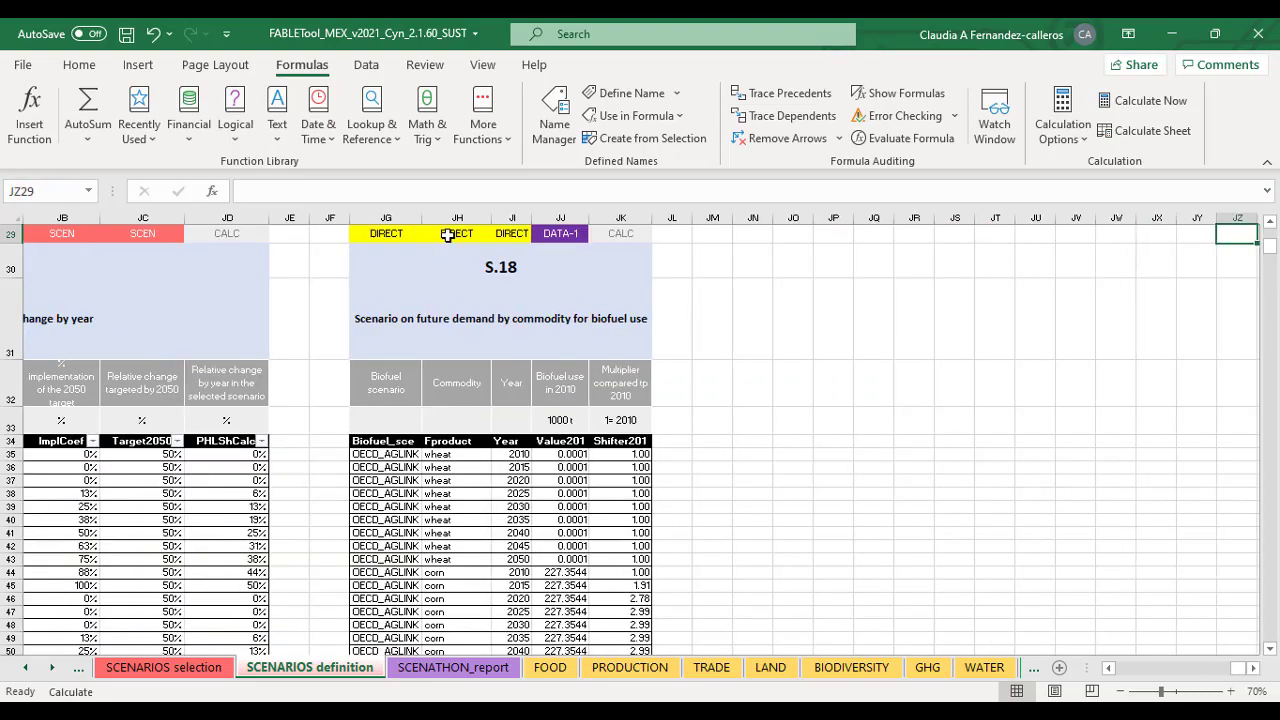
click(450, 260)
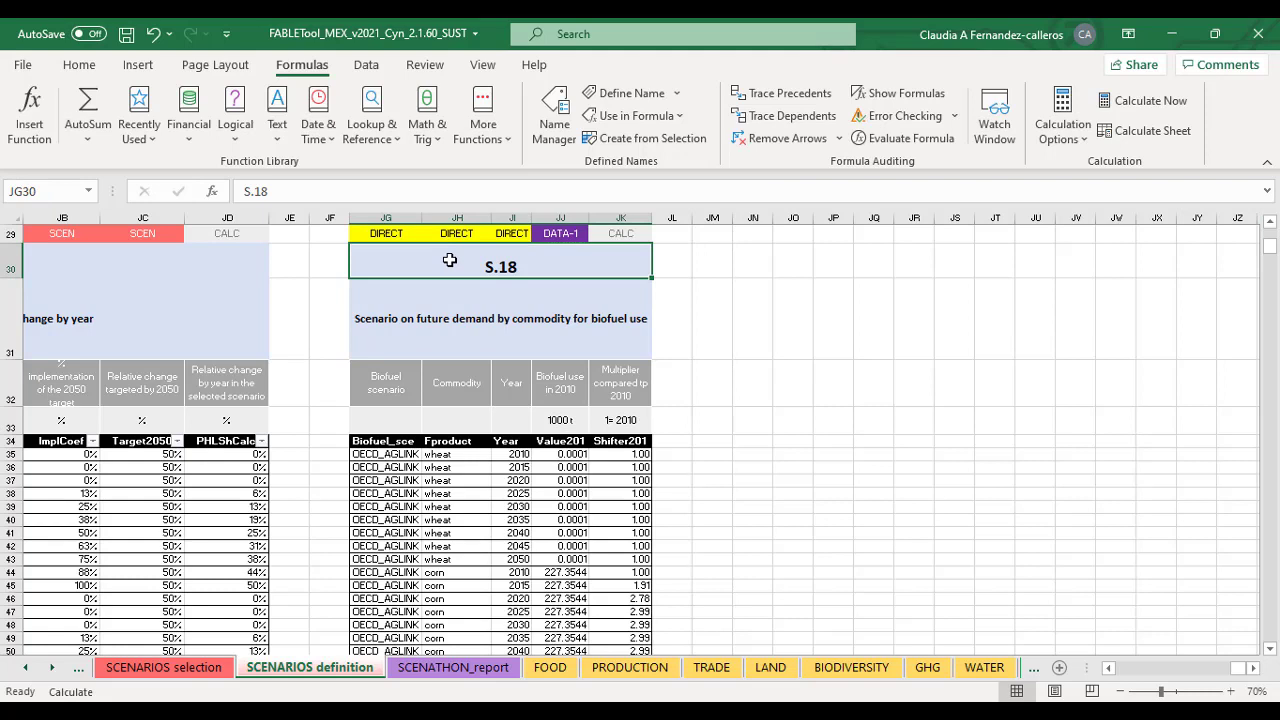
Review the S.18 column headers Biofuel_scen, Fproduct, Year, Value2010 and Shifter2010 with their DIRECT, DATA-1 and CALC source labels
drag(388, 233, 512, 236)
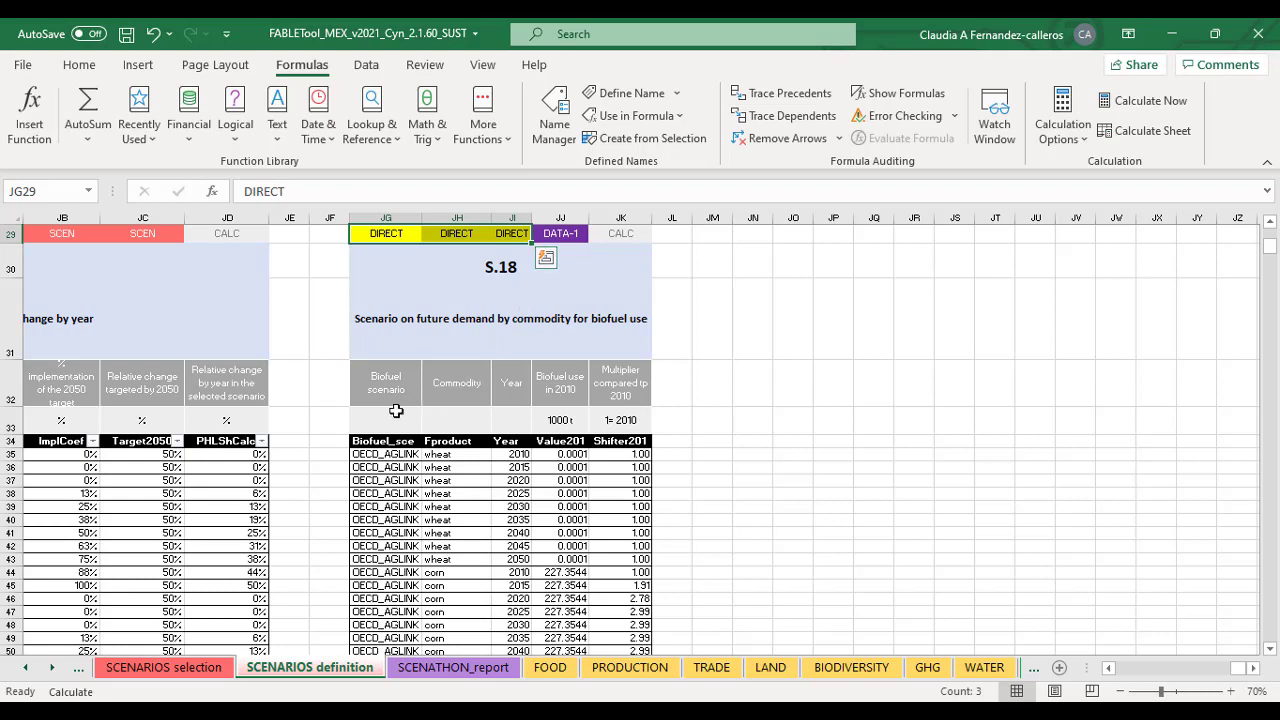
click(383, 449)
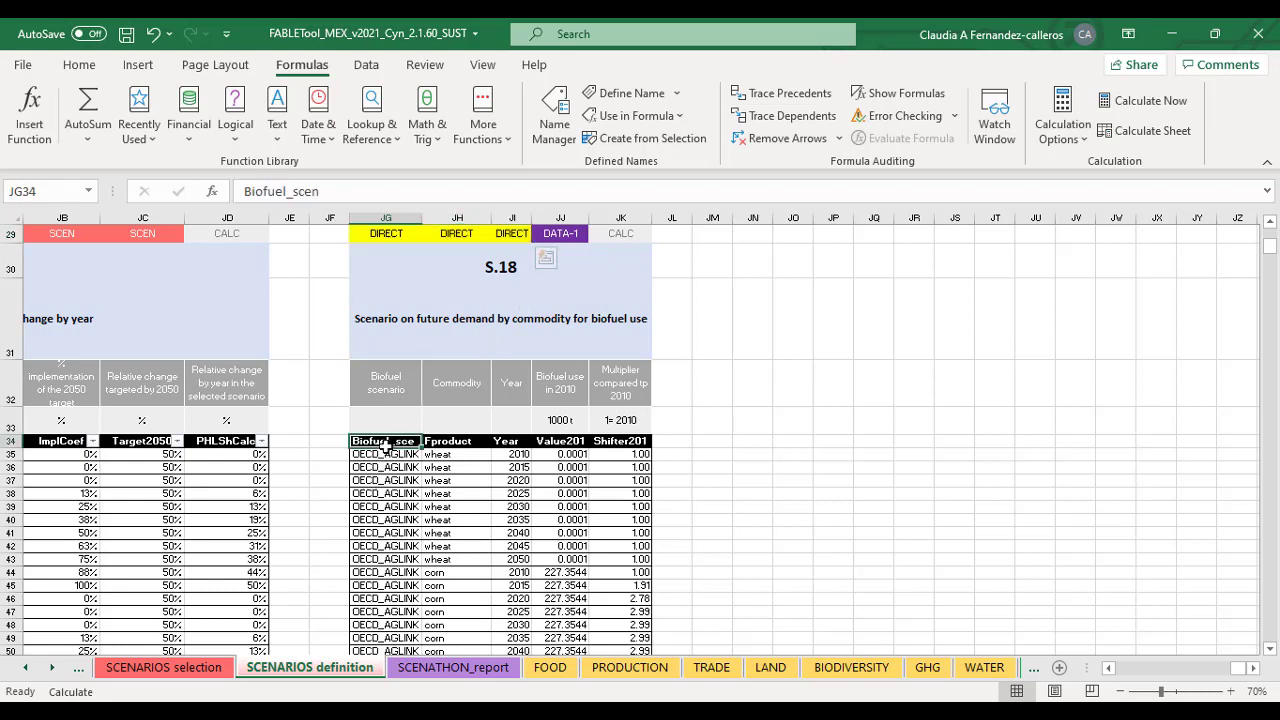
click(450, 446)
click(508, 441)
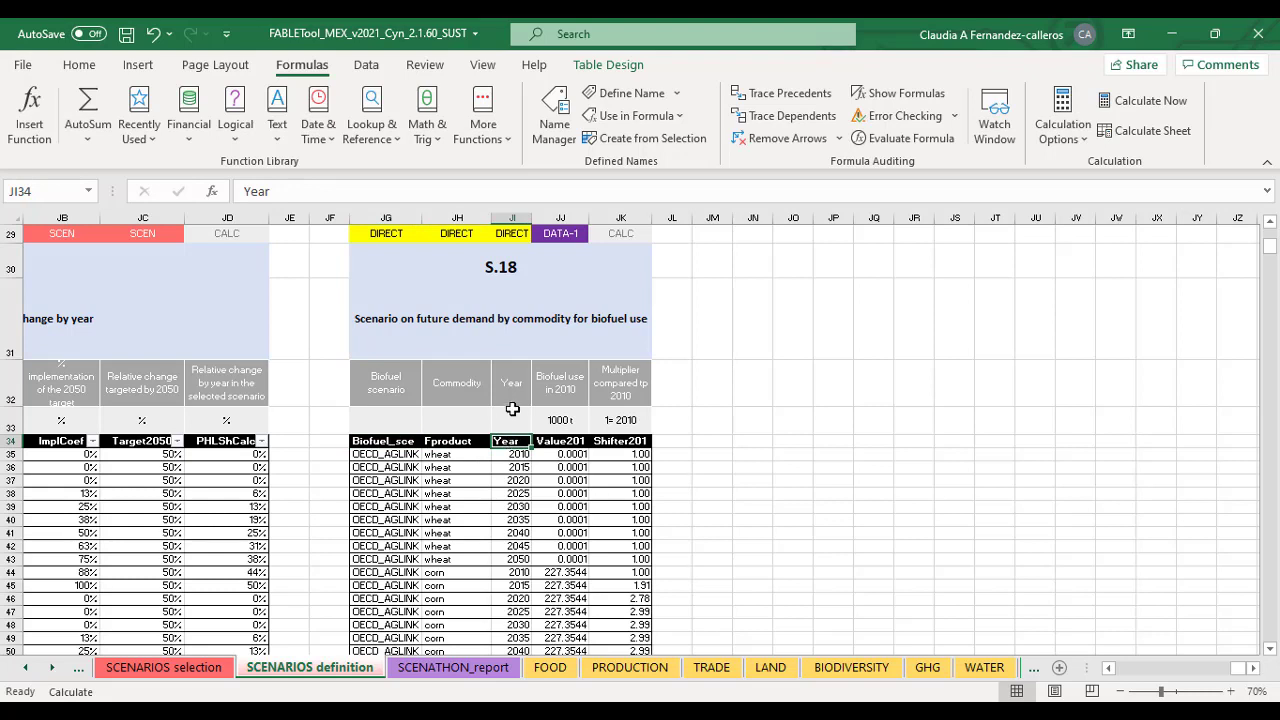
click(601, 441)
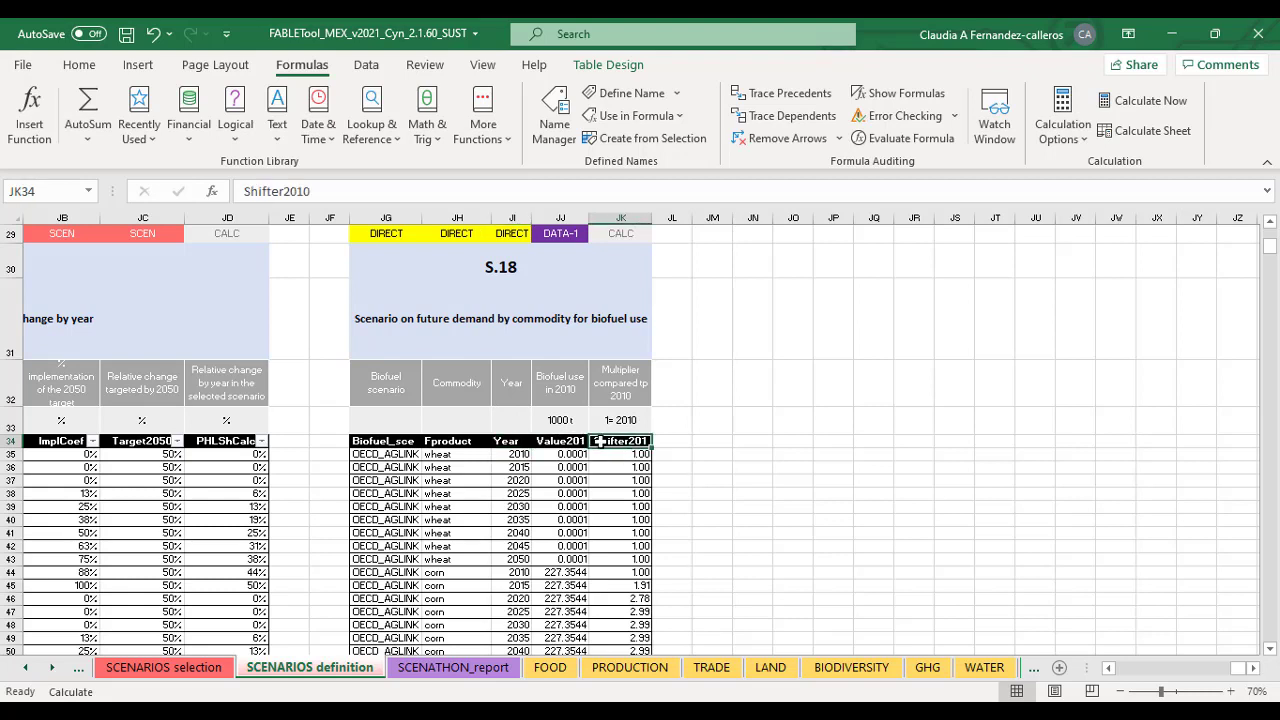
click(612, 233)
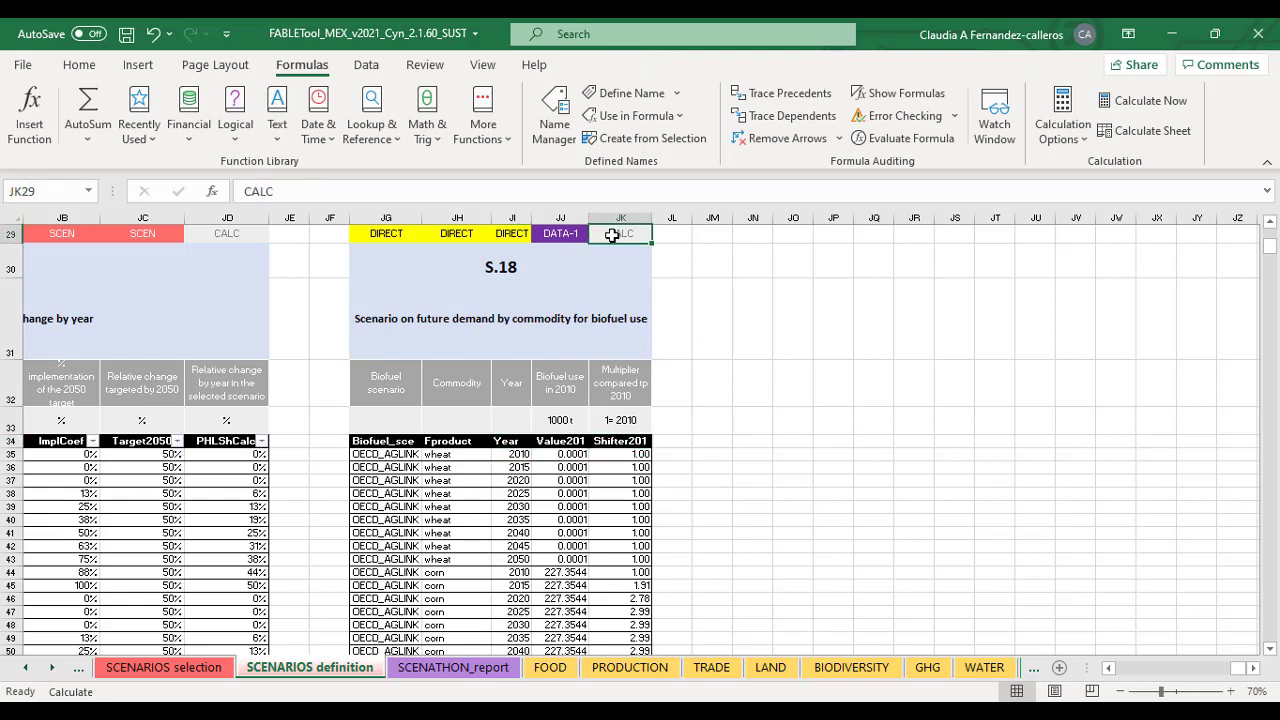
click(576, 440)
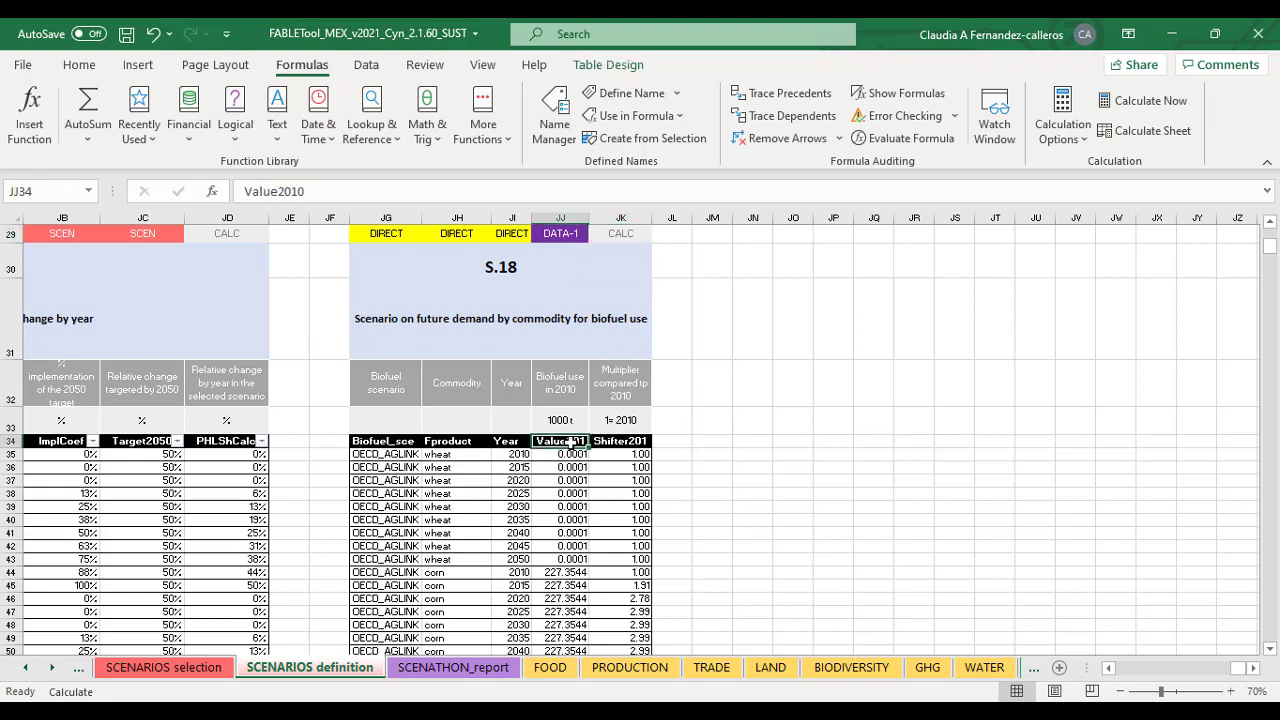
click(559, 236)
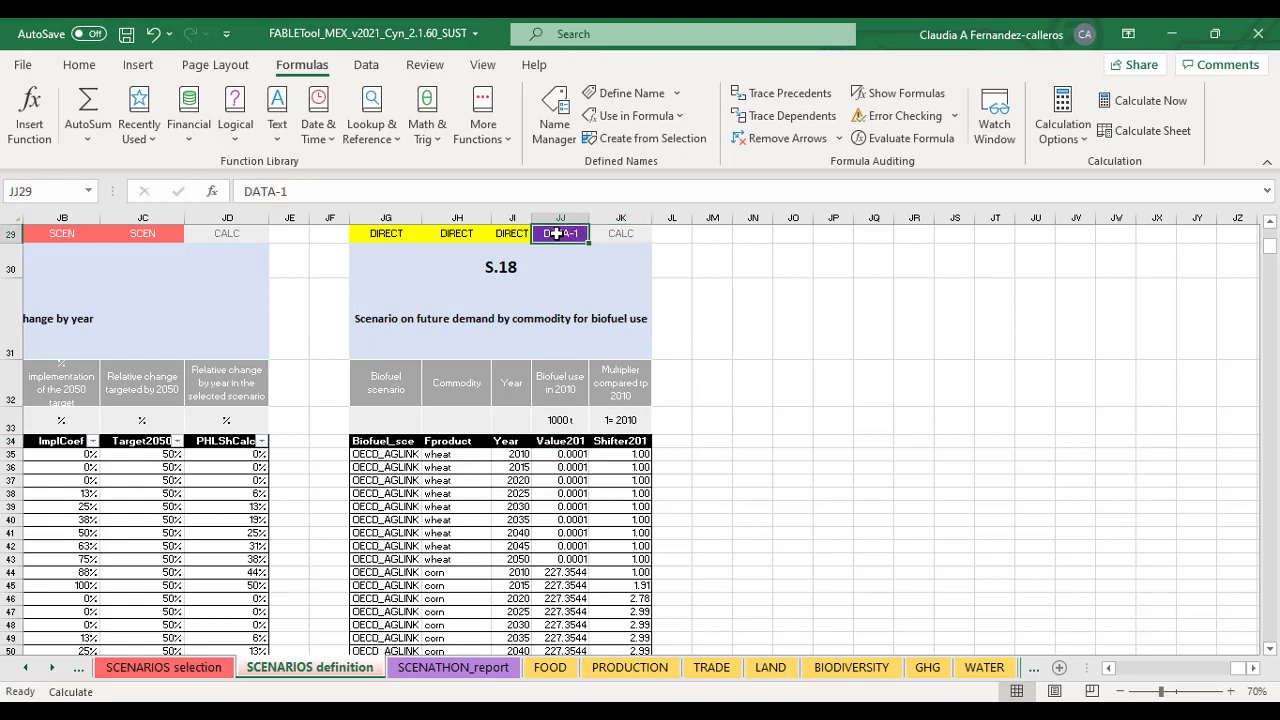
Trace the Value2010 formula in JJ35 to its source by looking up the BiofuelDataOECD table in the Name Manager
click(564, 453)
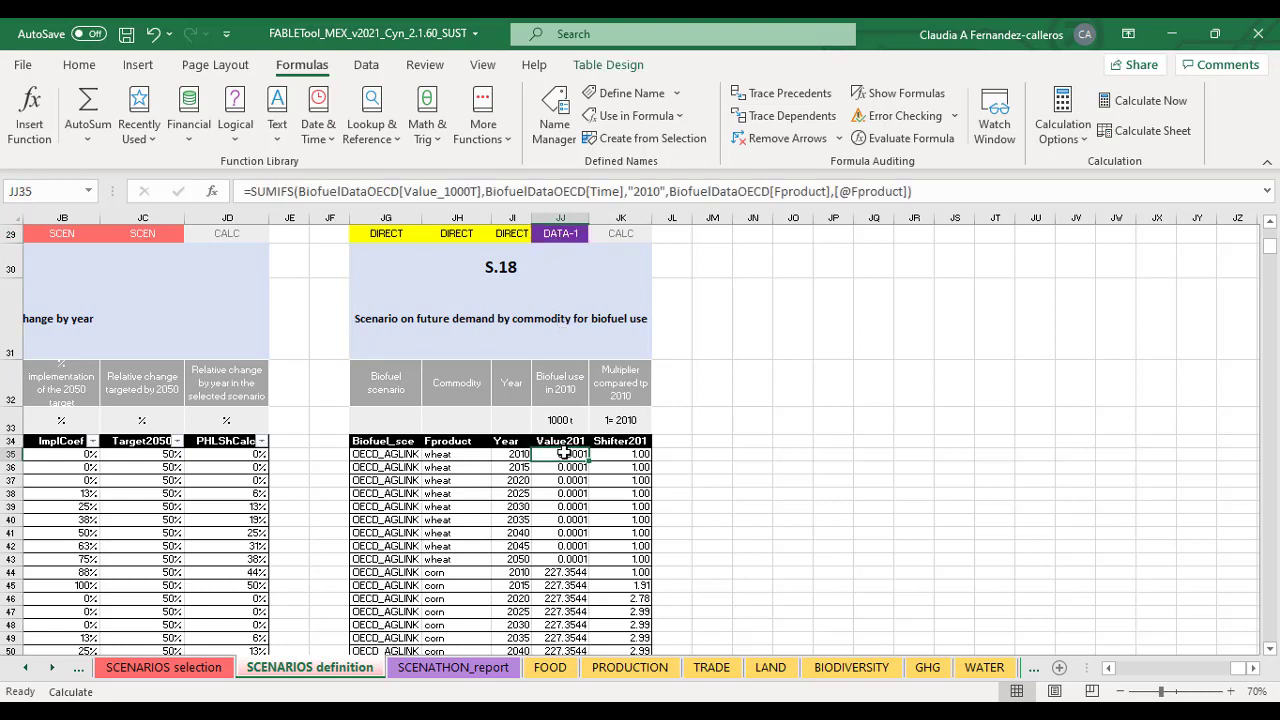
drag(400, 197, 298, 196)
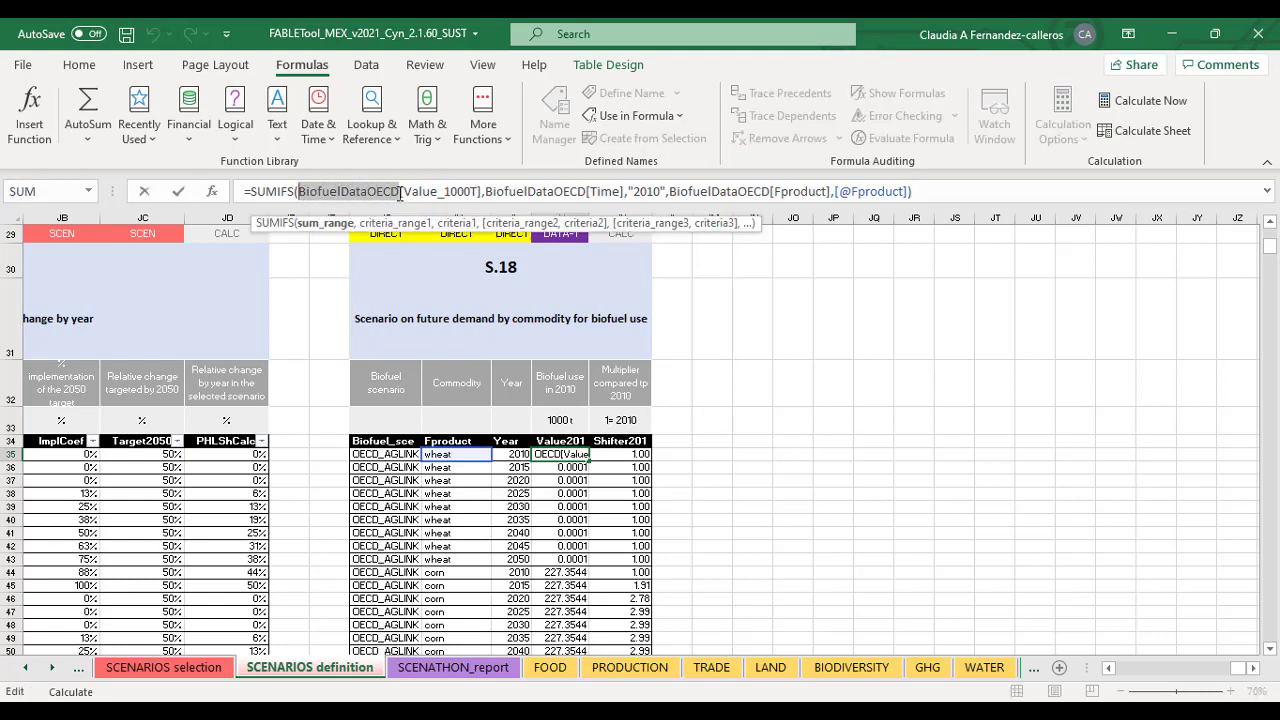
click(400, 194)
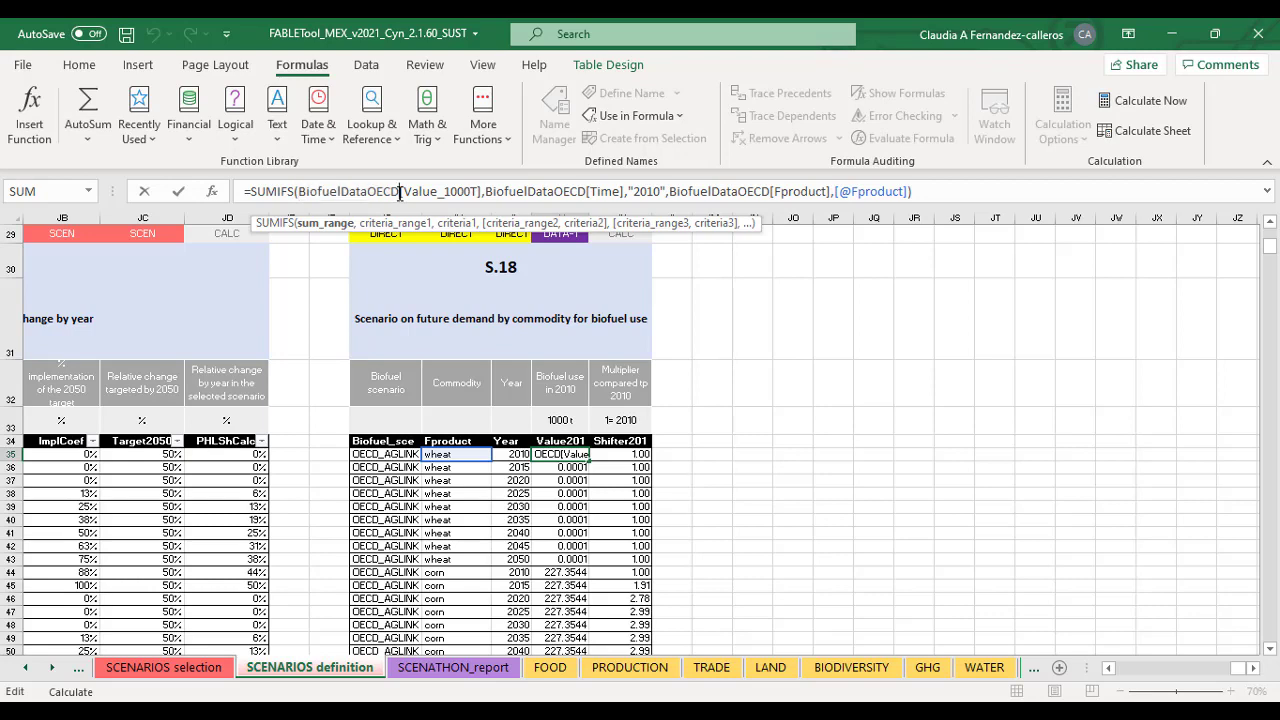
key(Return)
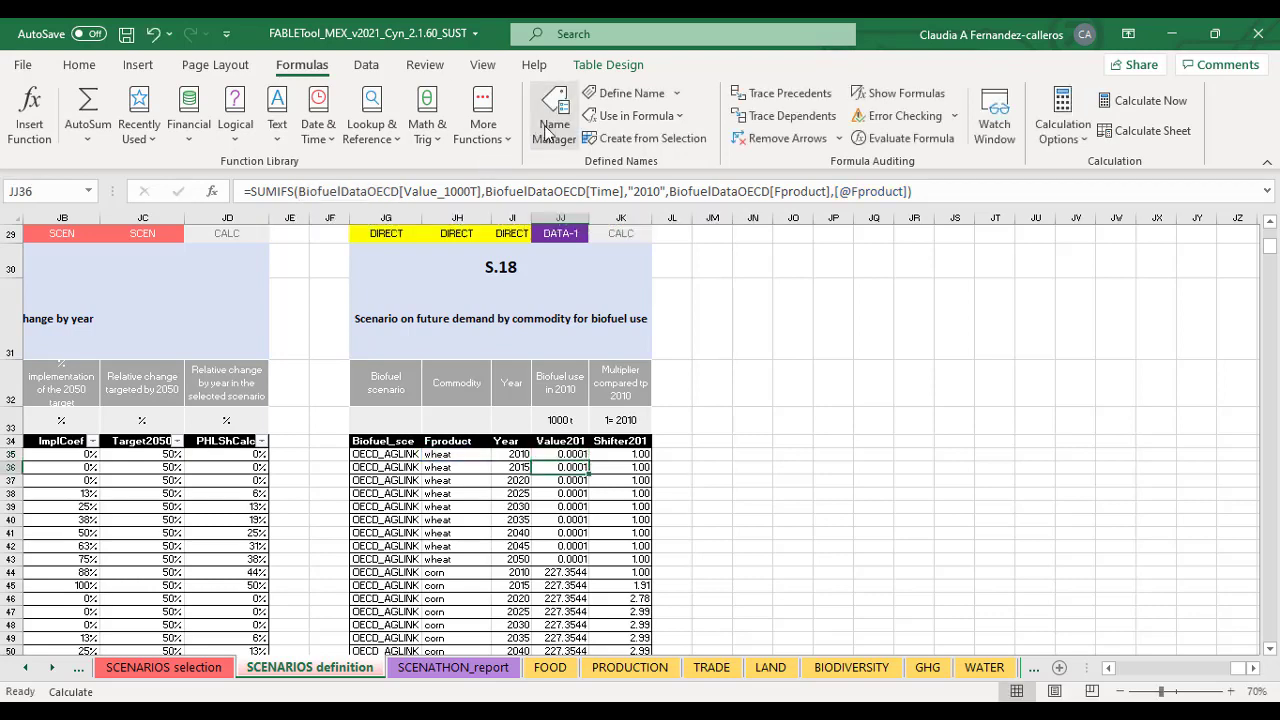
click(548, 130)
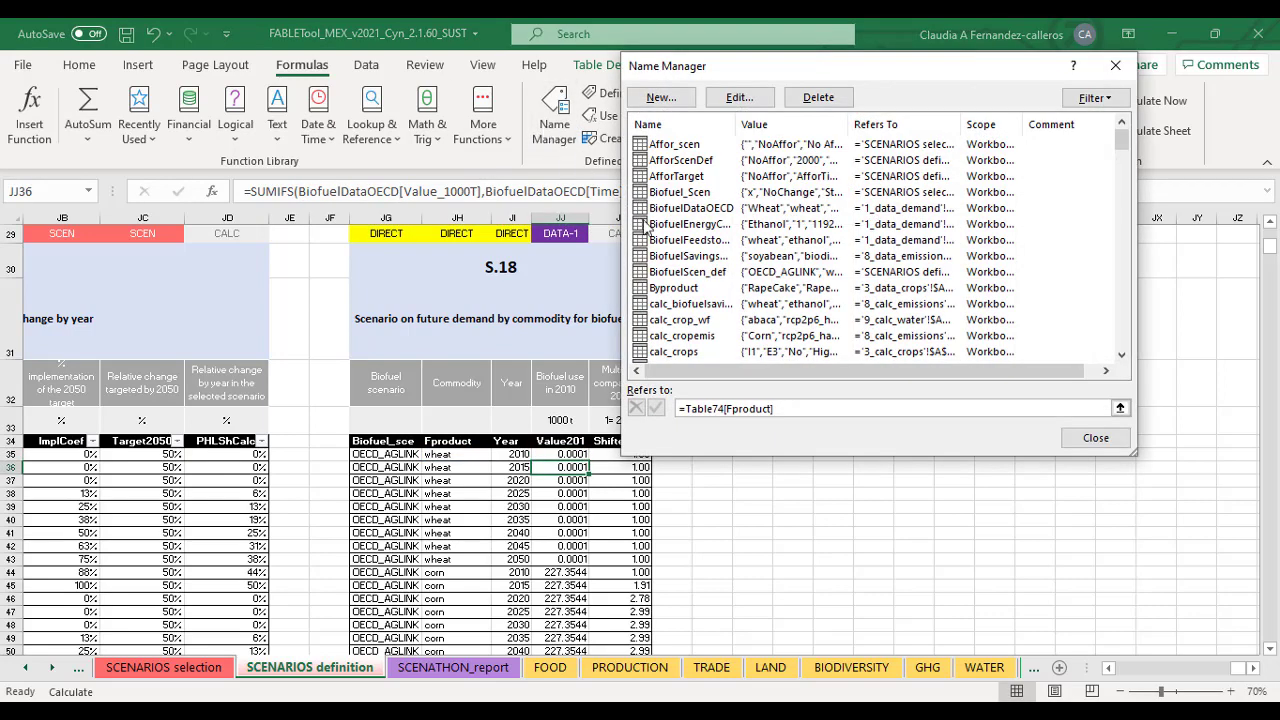
click(676, 210)
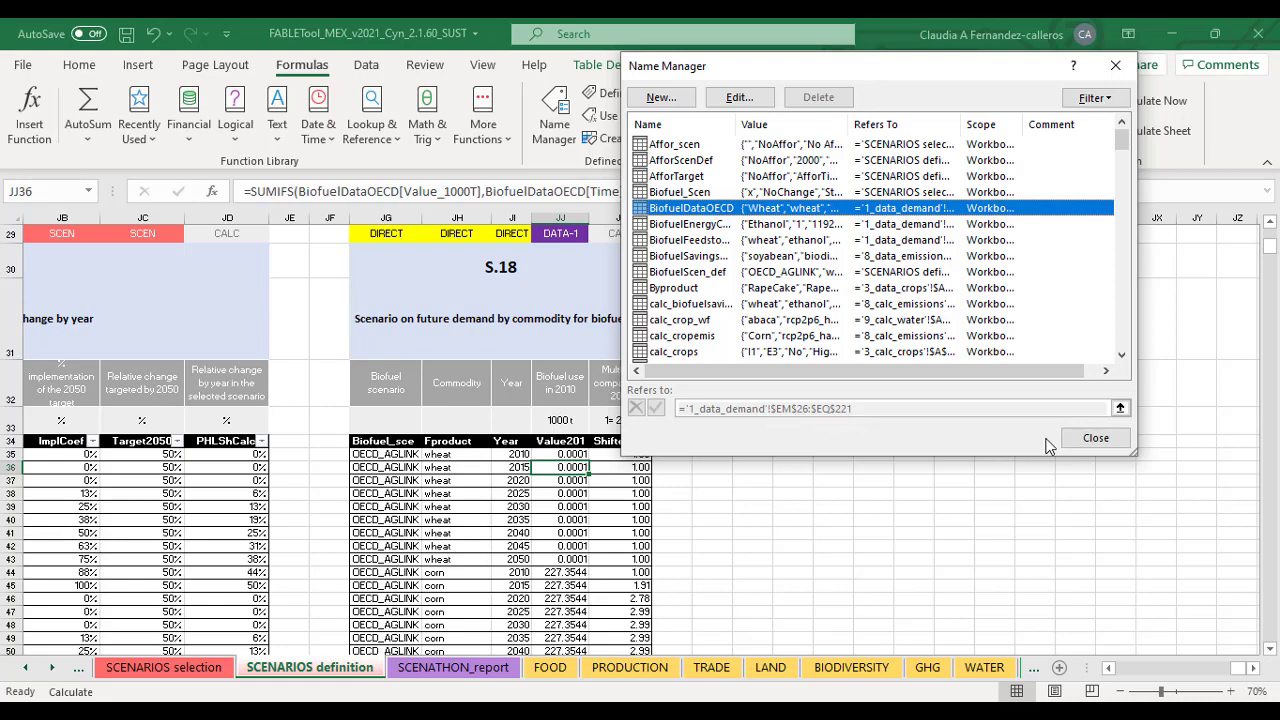
click(1091, 439)
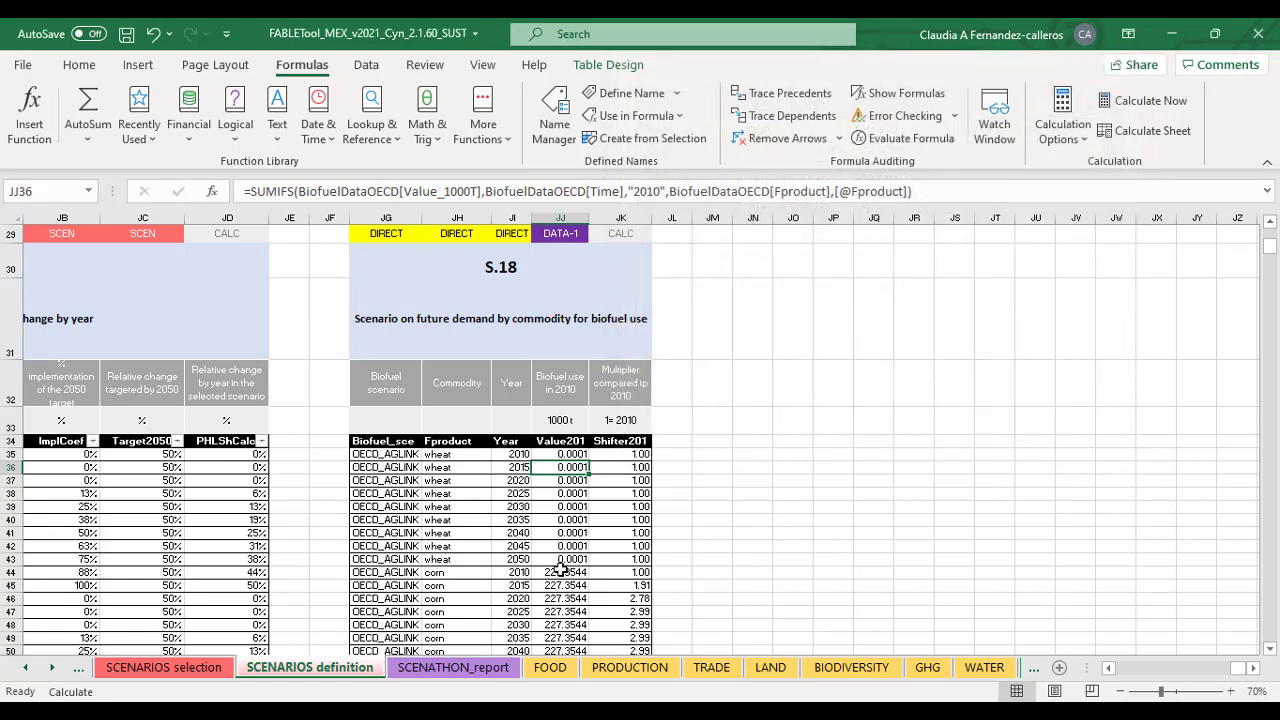
Open the 1_data_demand sheet
click(53, 667)
click(53, 667)
click(53, 667)
click(53, 667)
click(53, 667)
click(608, 669)
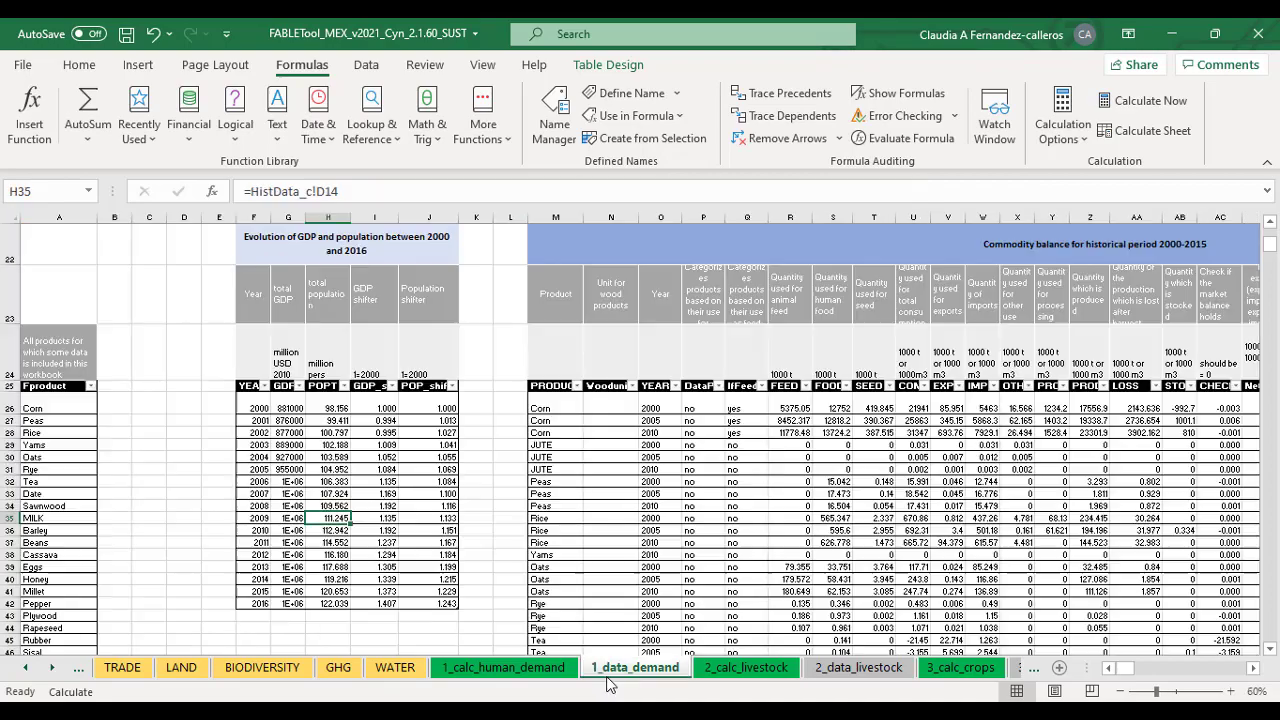
Locate the BiofuelDataOECD table 1.14 and examine its title and the DIRECT source labels above its columns
click(428, 246)
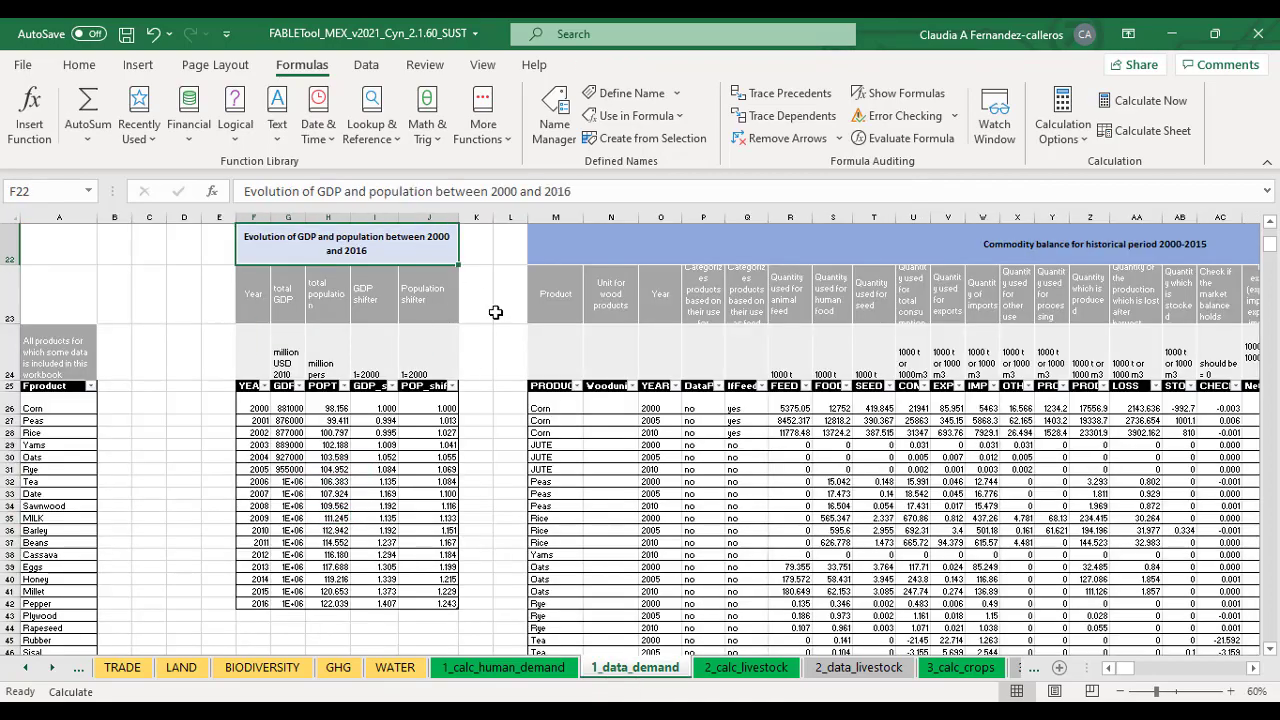
scroll(493, 312, up, 2)
scroll(493, 312, right, 15)
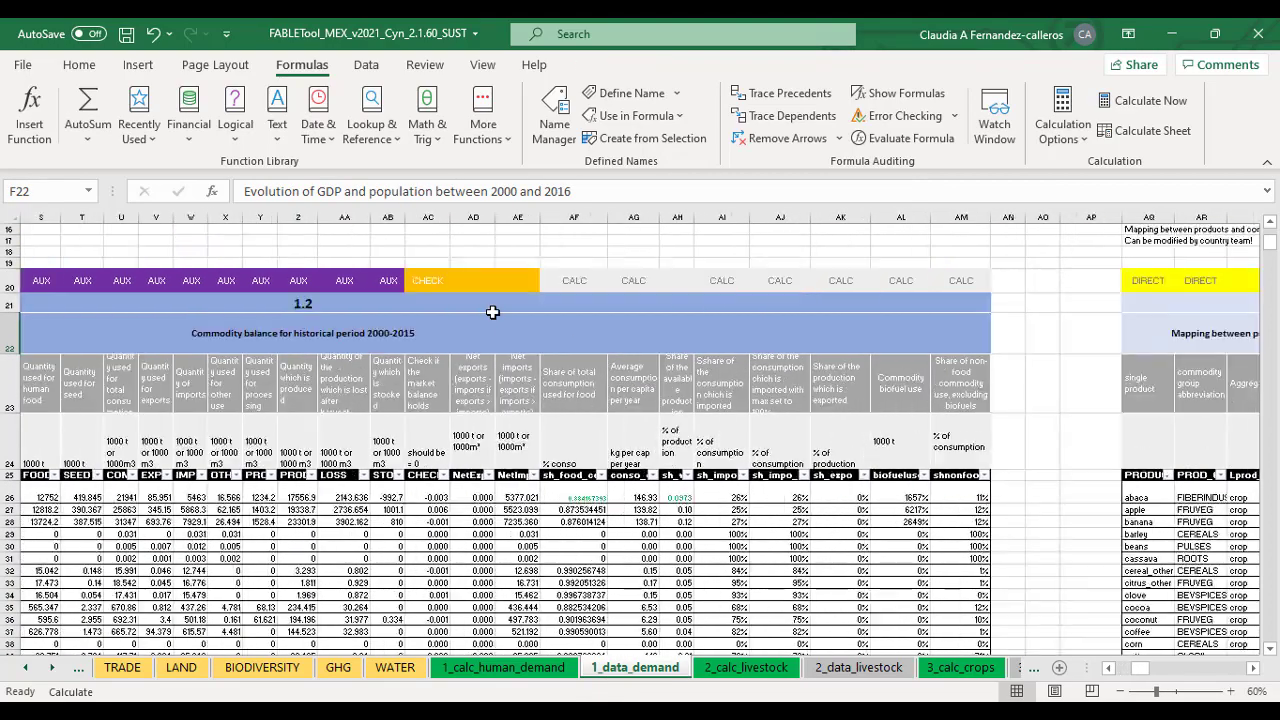
scroll(493, 312, right, 15)
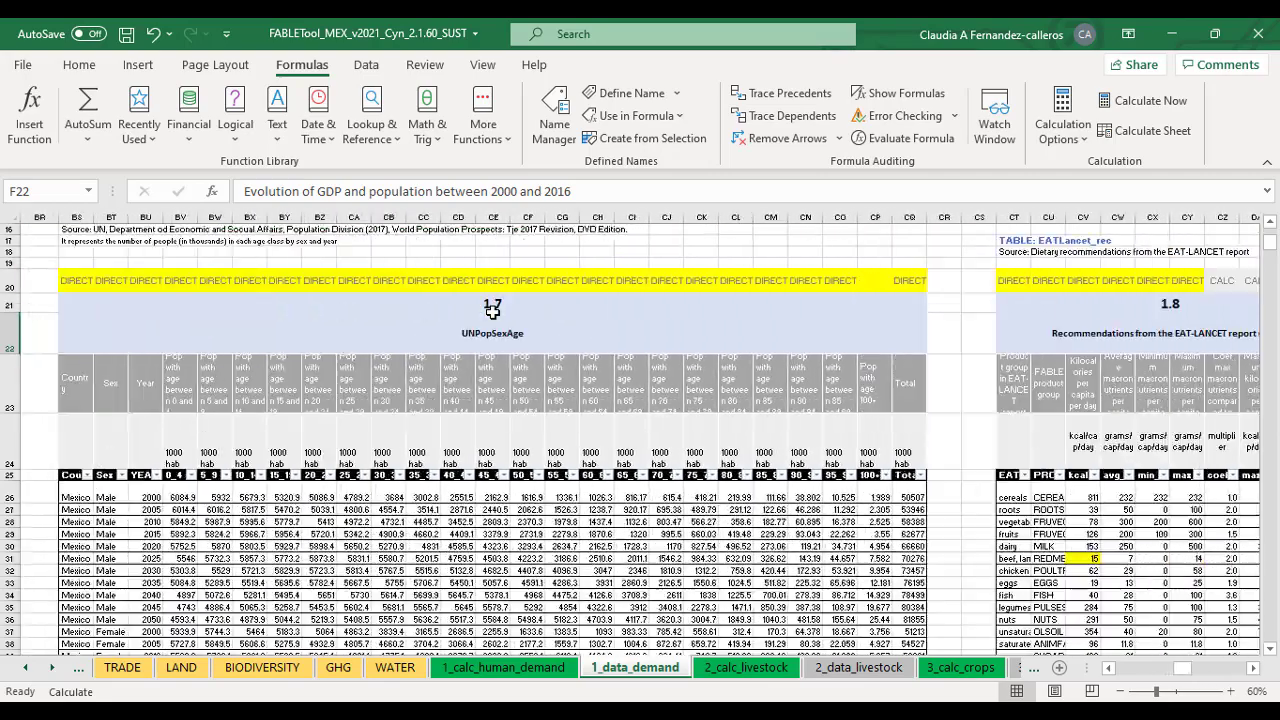
scroll(493, 312, right, 10)
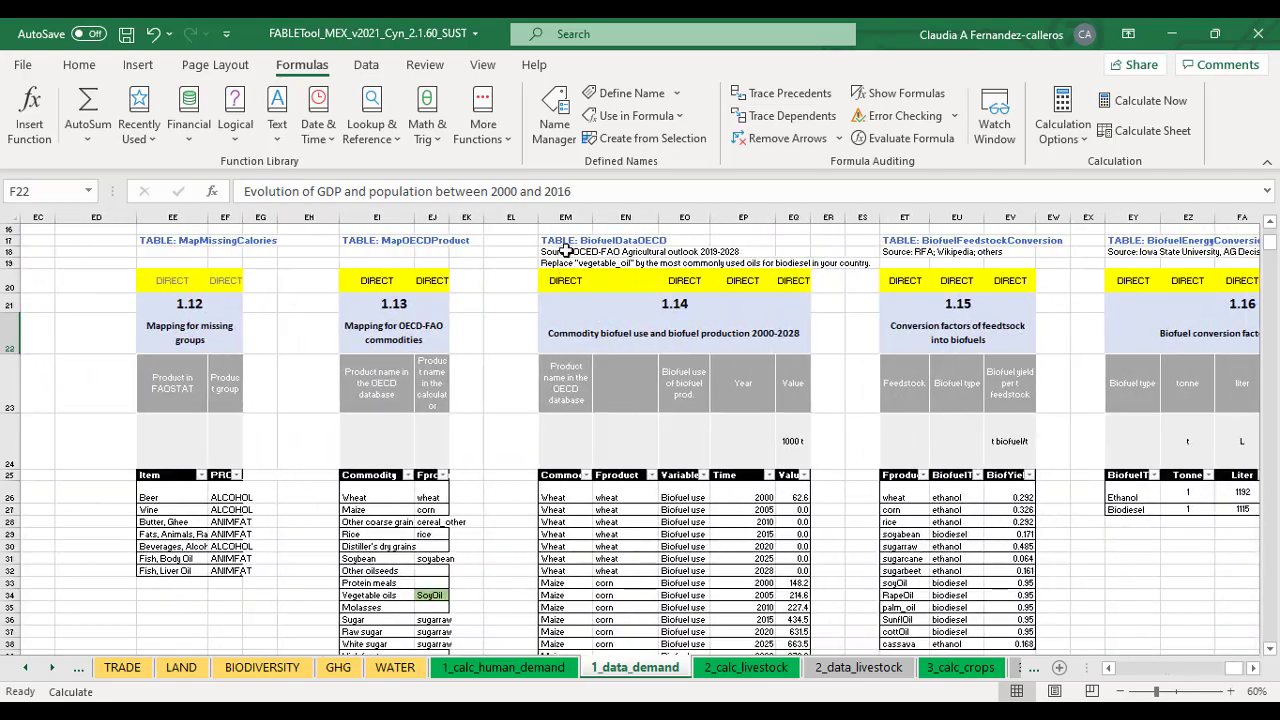
click(566, 248)
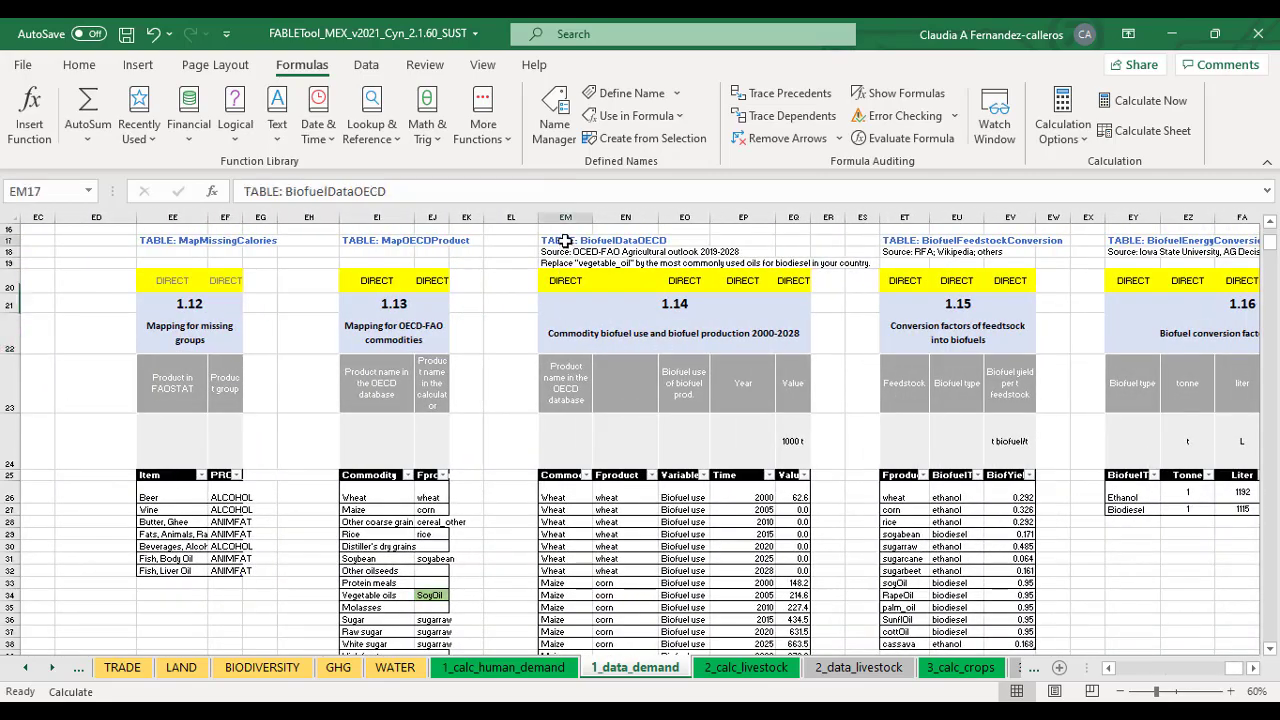
drag(566, 280, 779, 268)
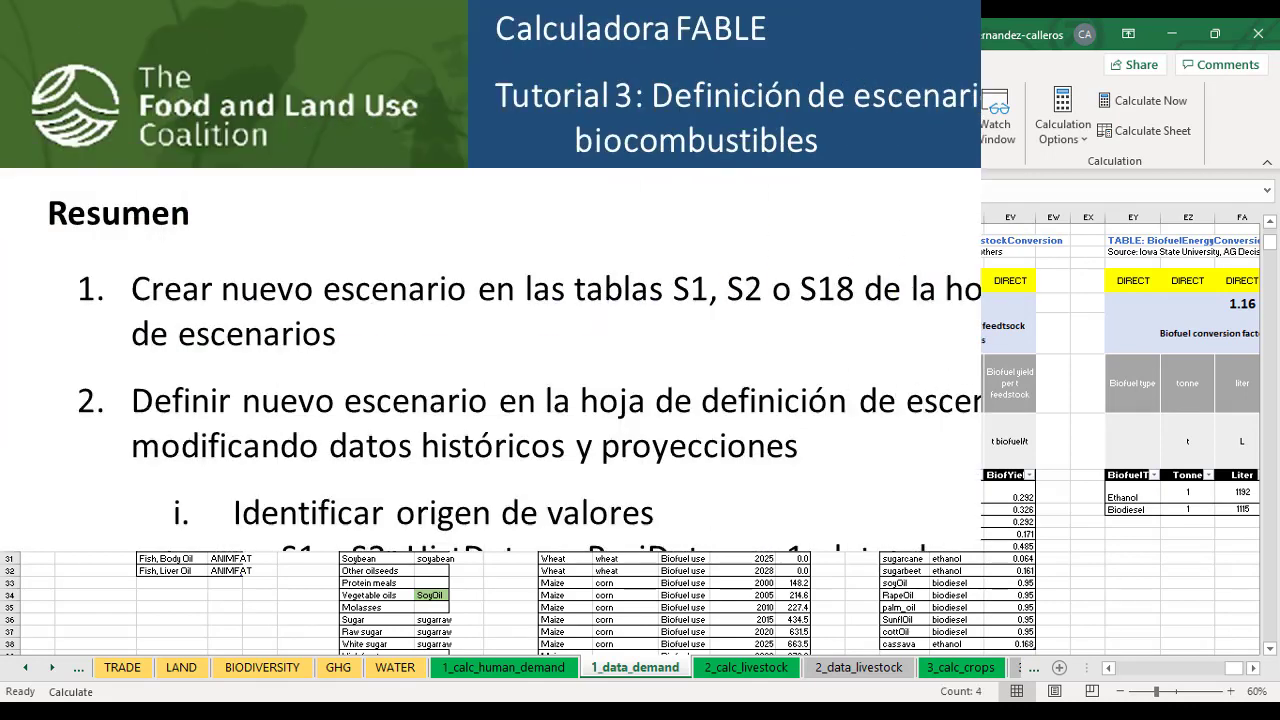